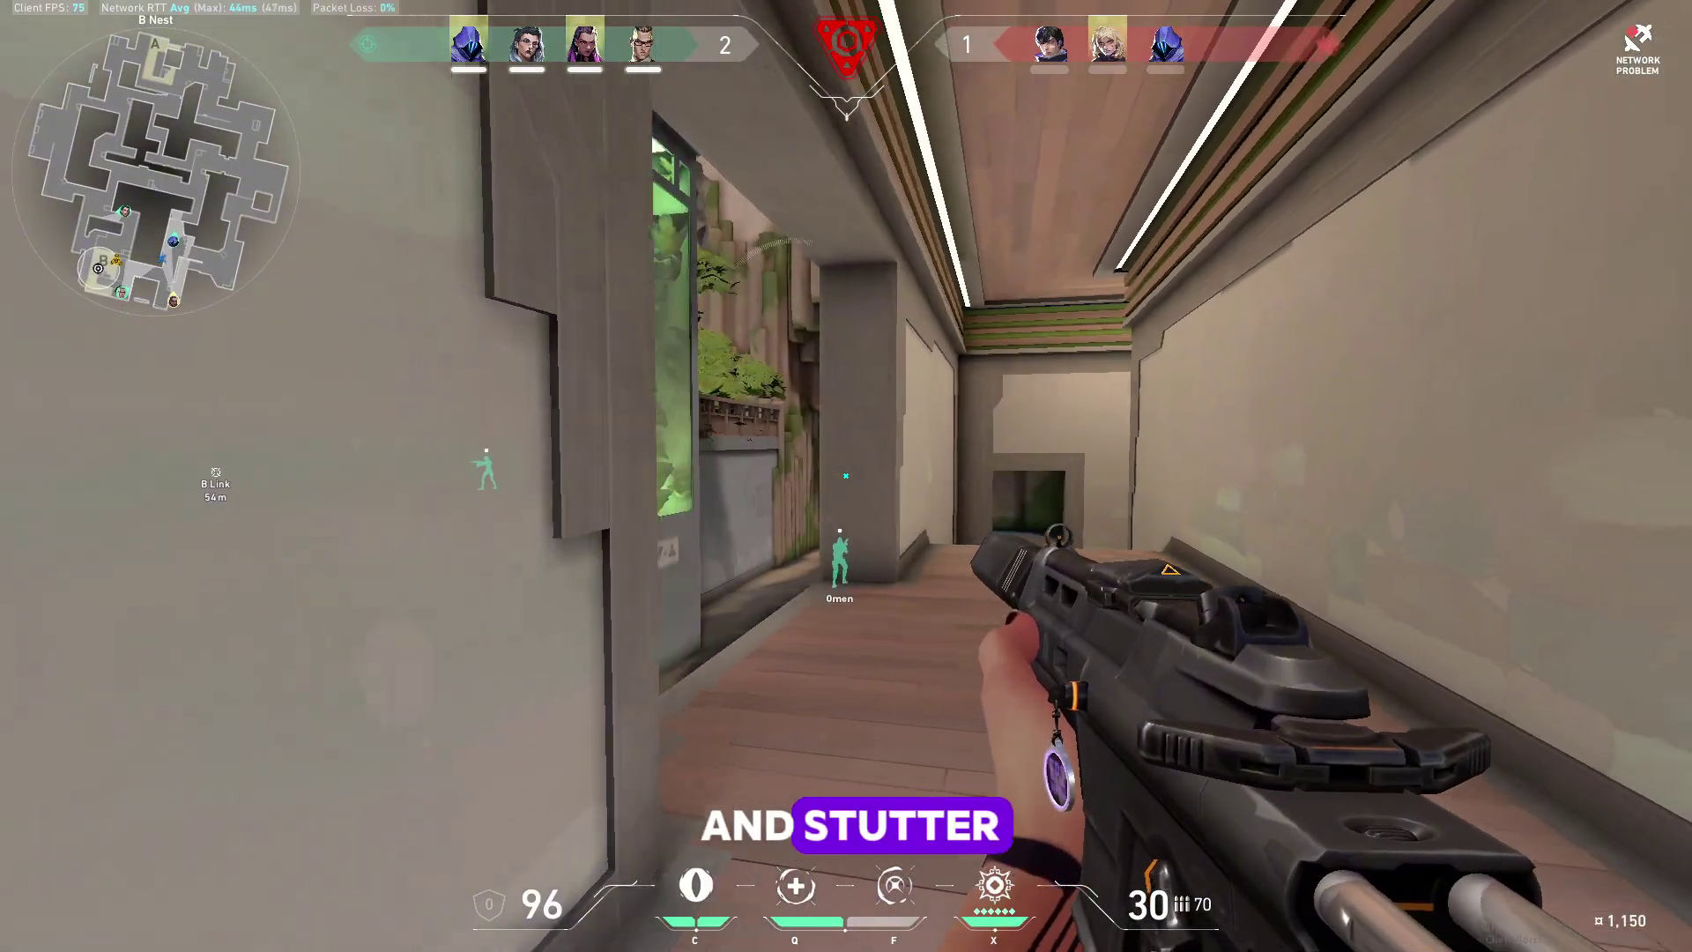
pyautogui.press('w')
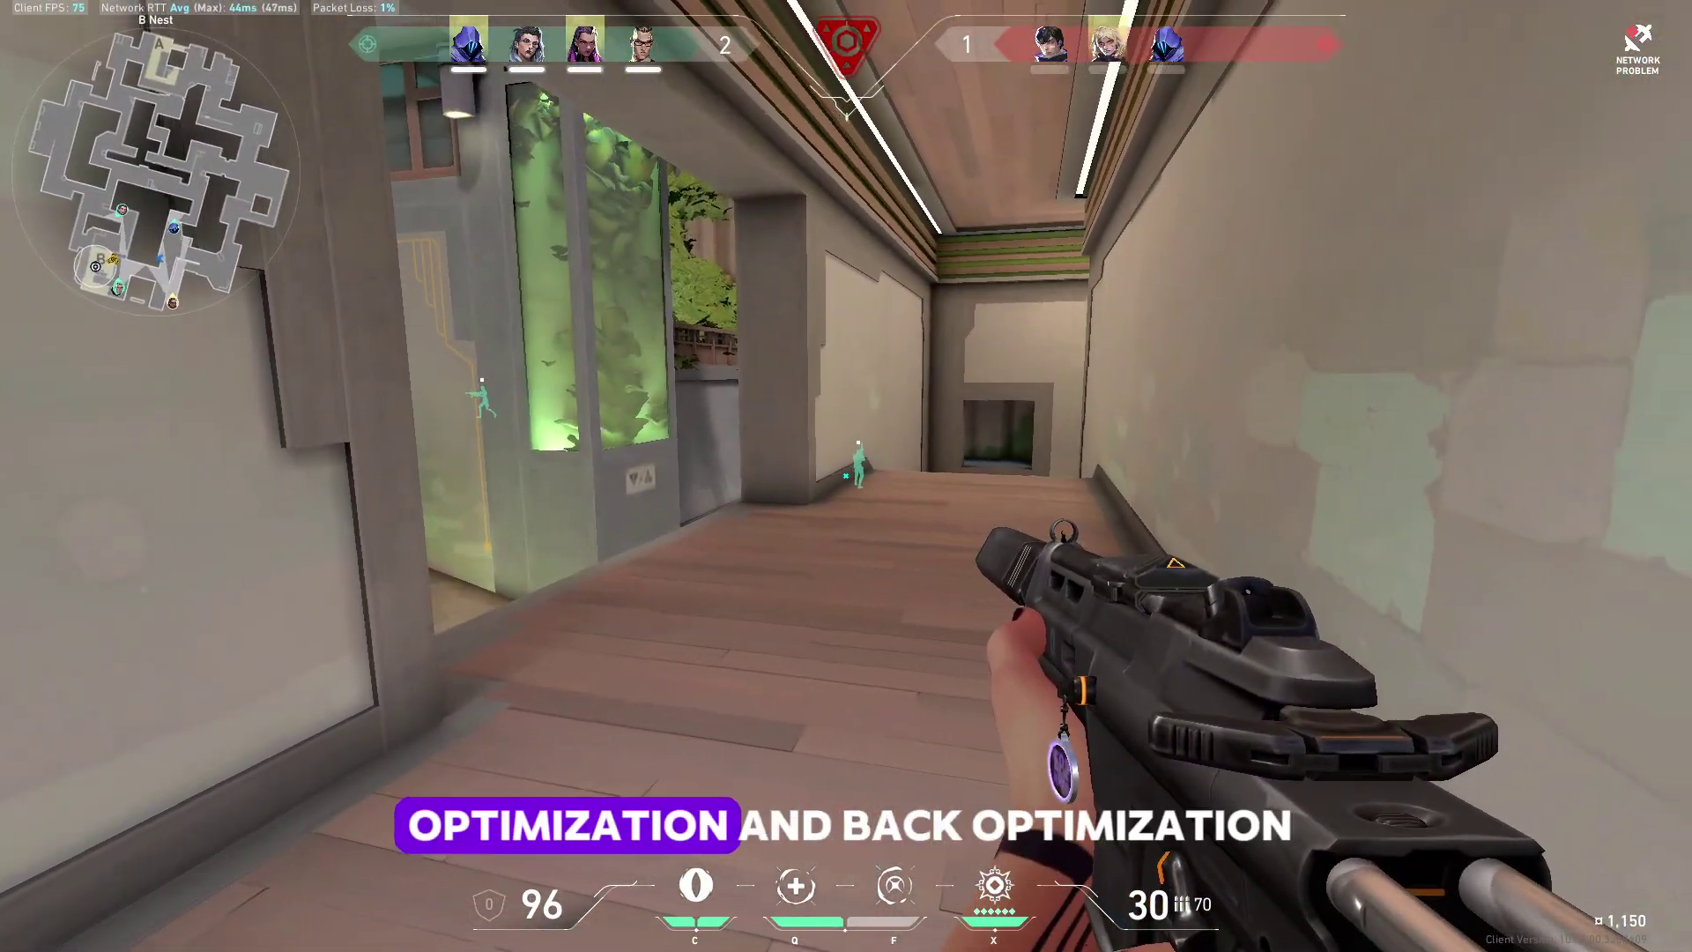
pyautogui.press('w')
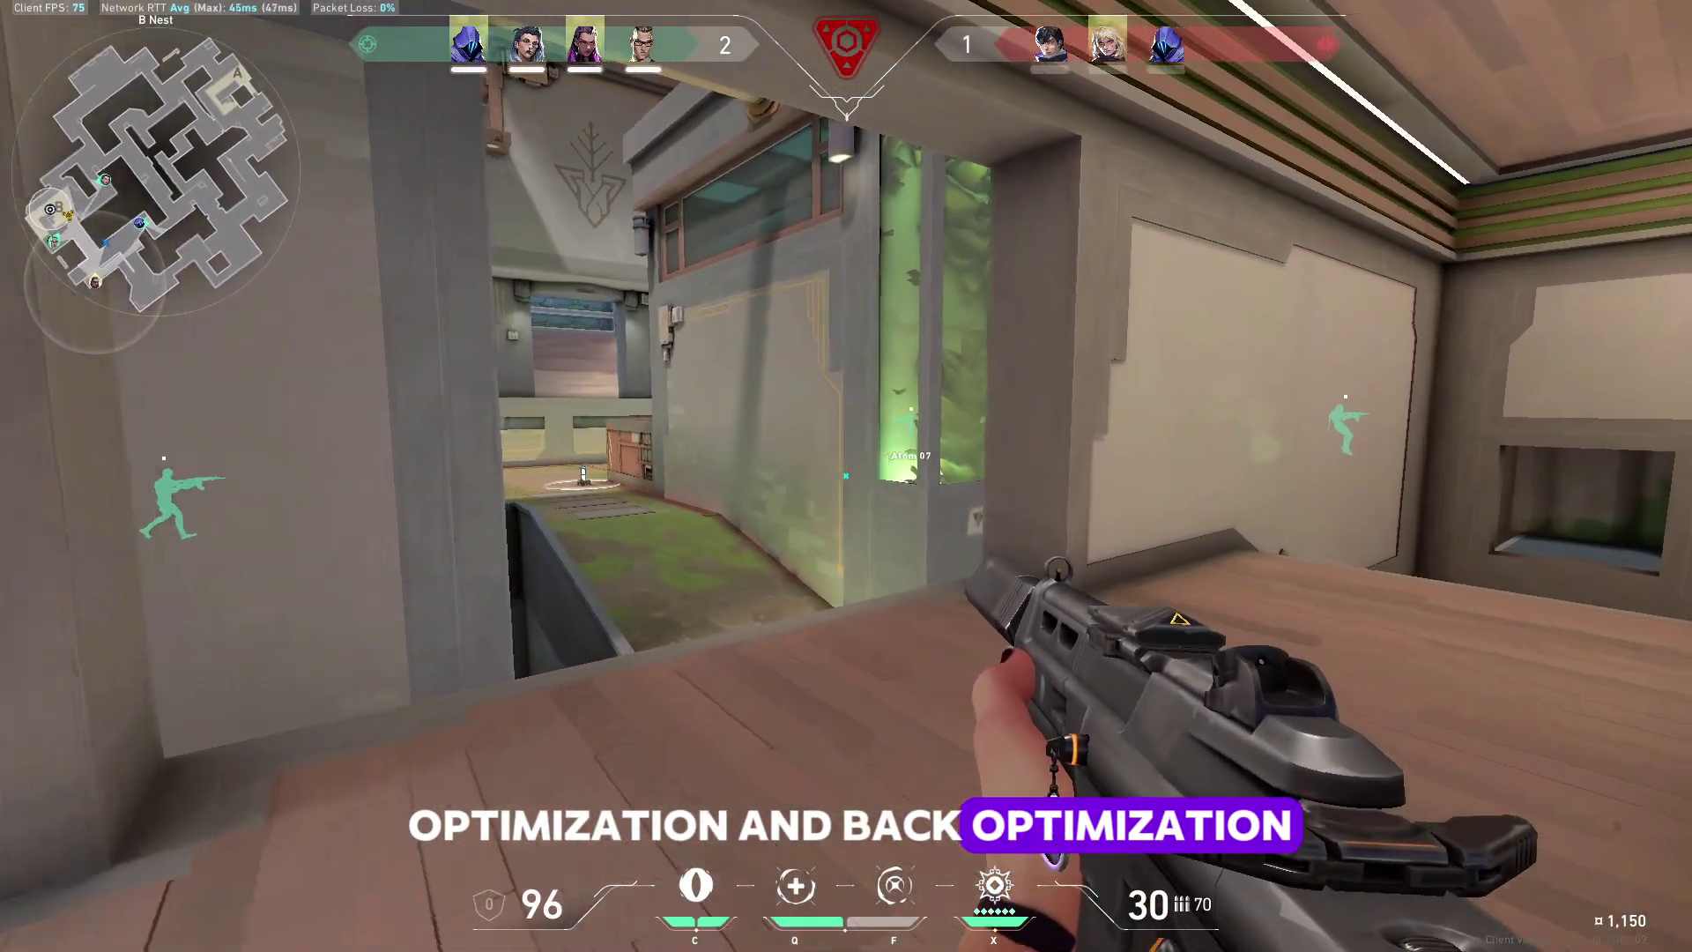
pyautogui.press('w')
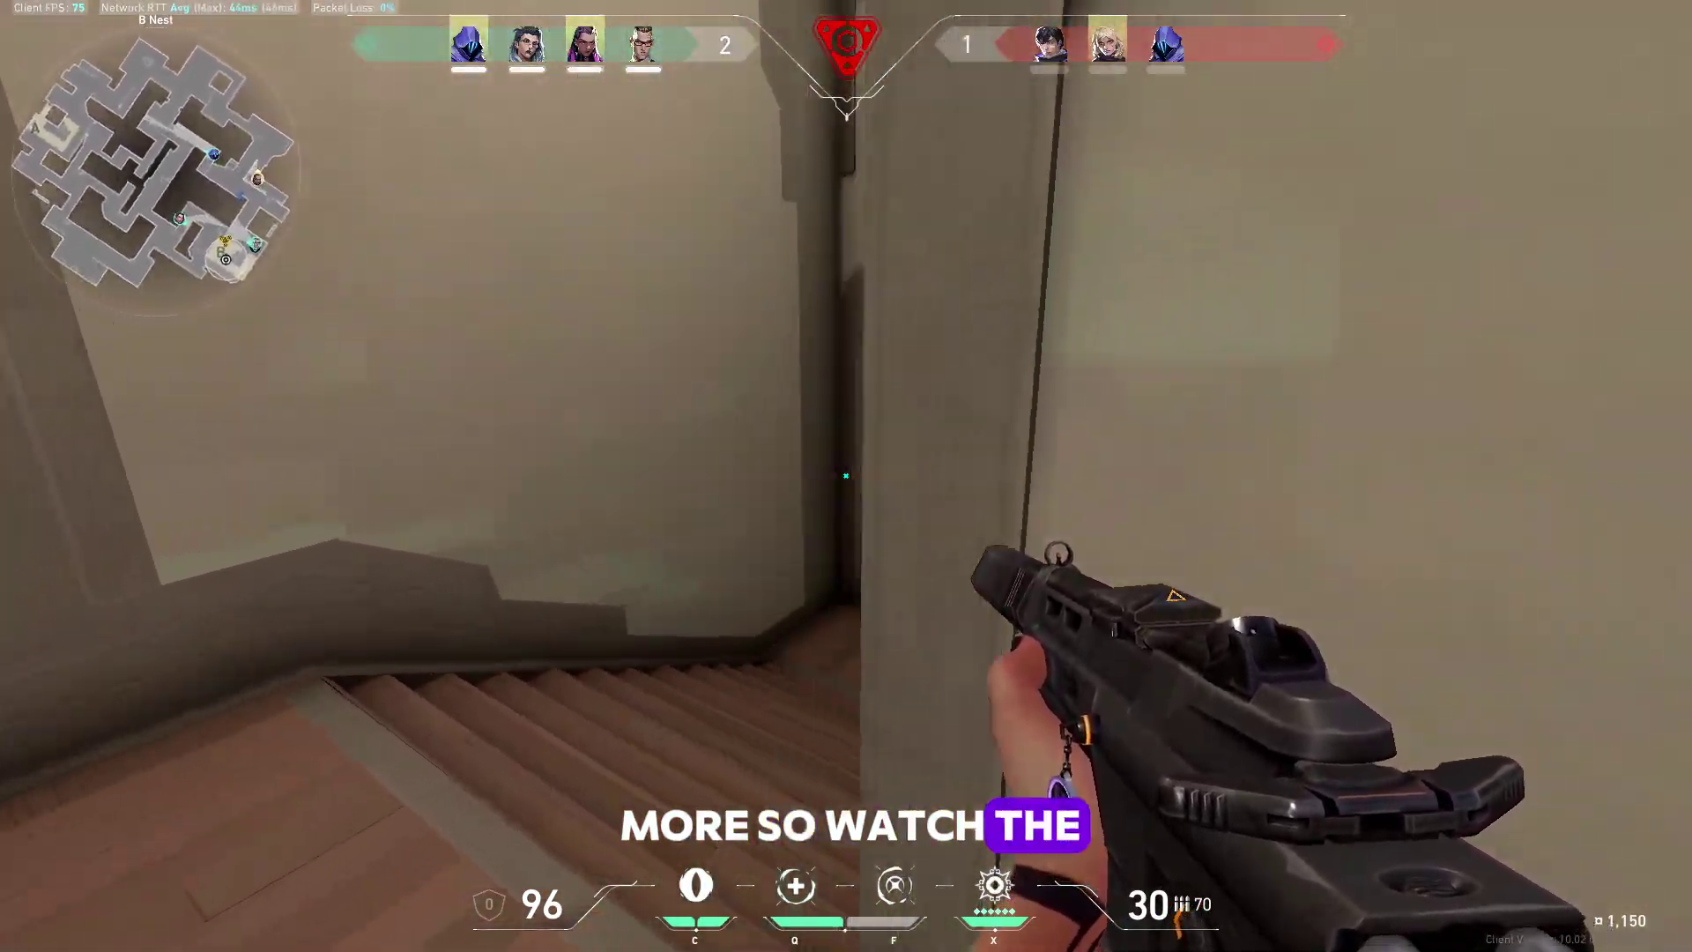
pyautogui.press('w')
pyautogui.click(846, 476)
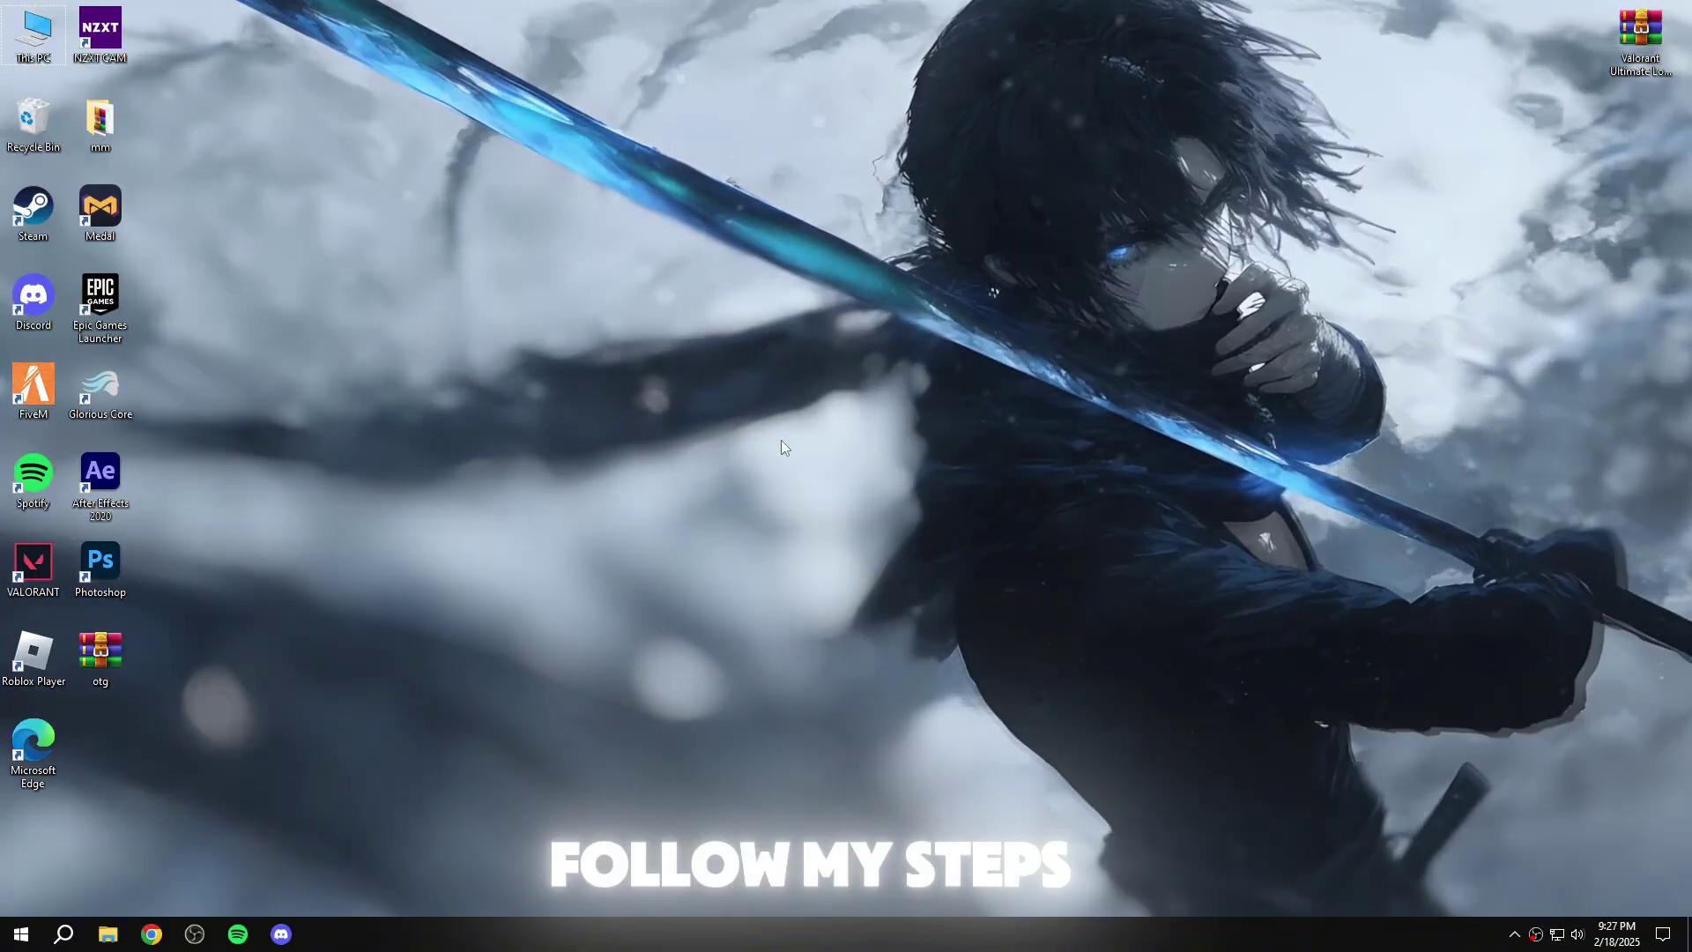
# Open Windows Settings and bring up the Notifications & actions page of the System category.
pyautogui.click(78, 936)
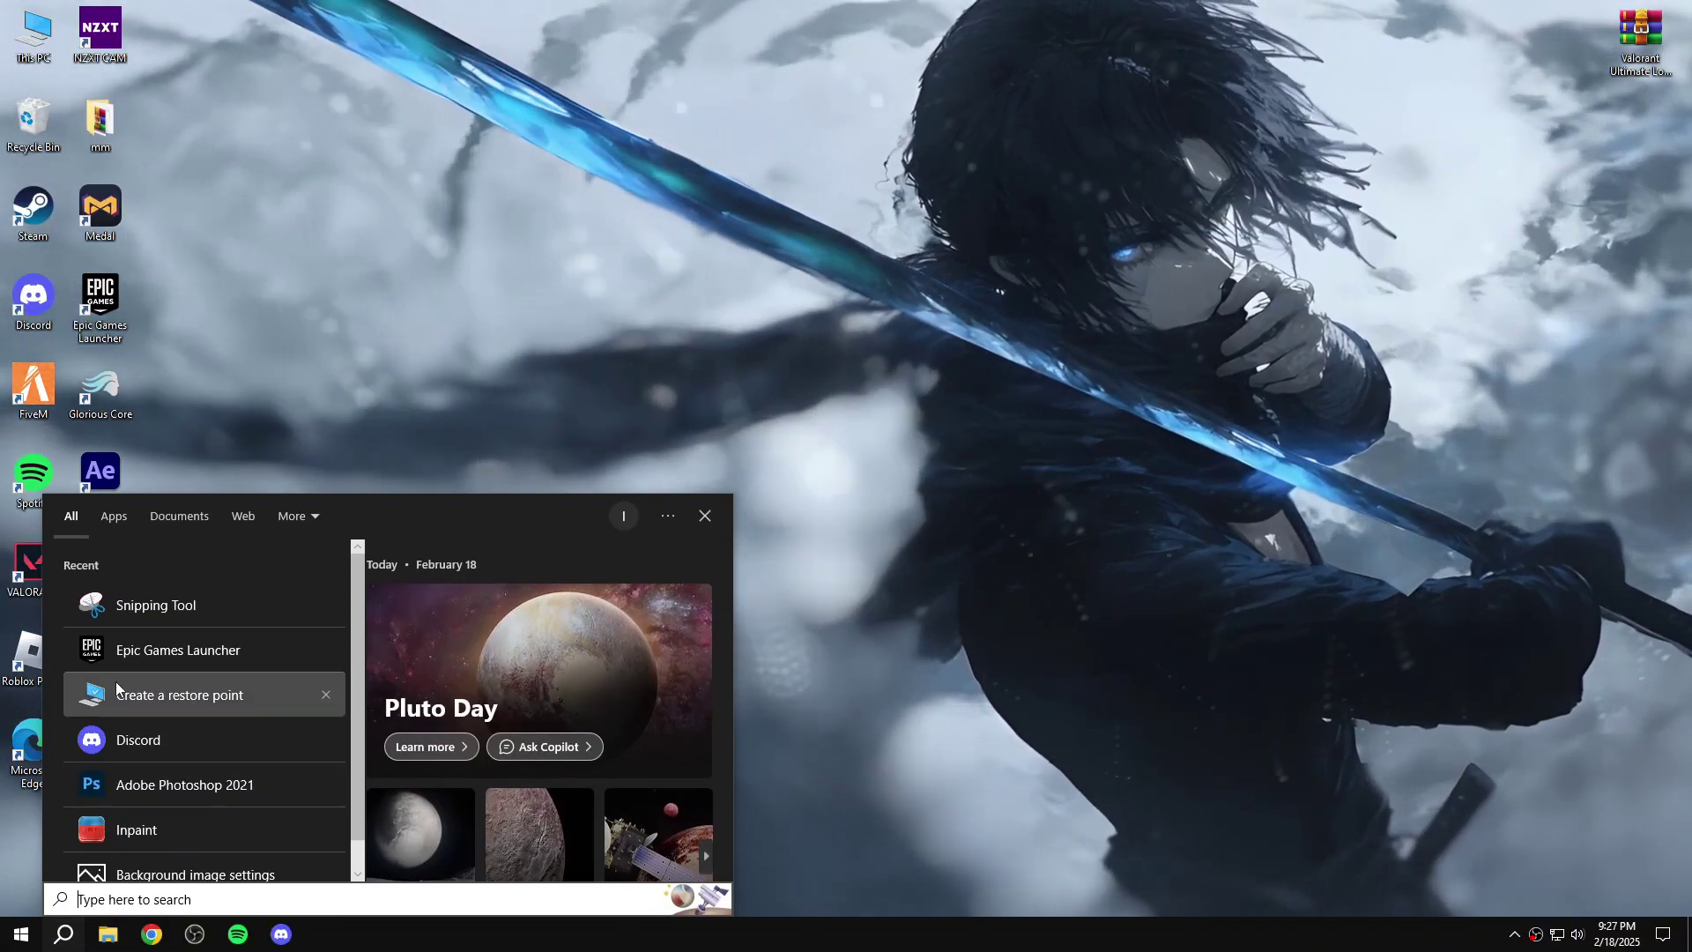
pyautogui.write('setting')
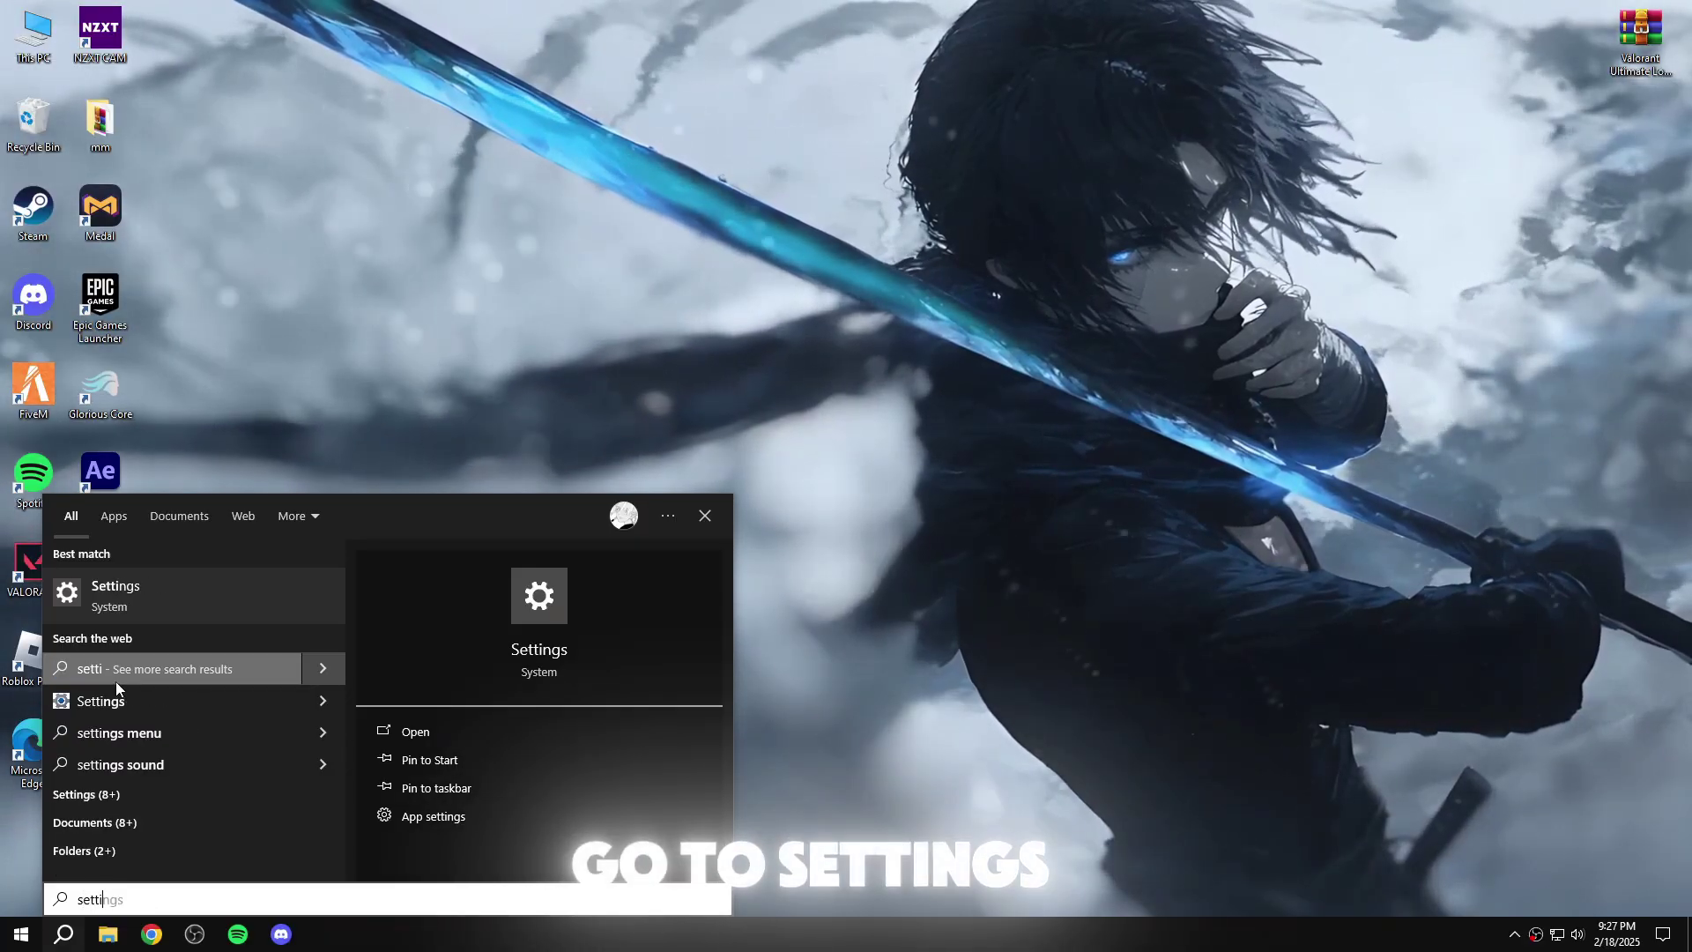
pyautogui.click(114, 604)
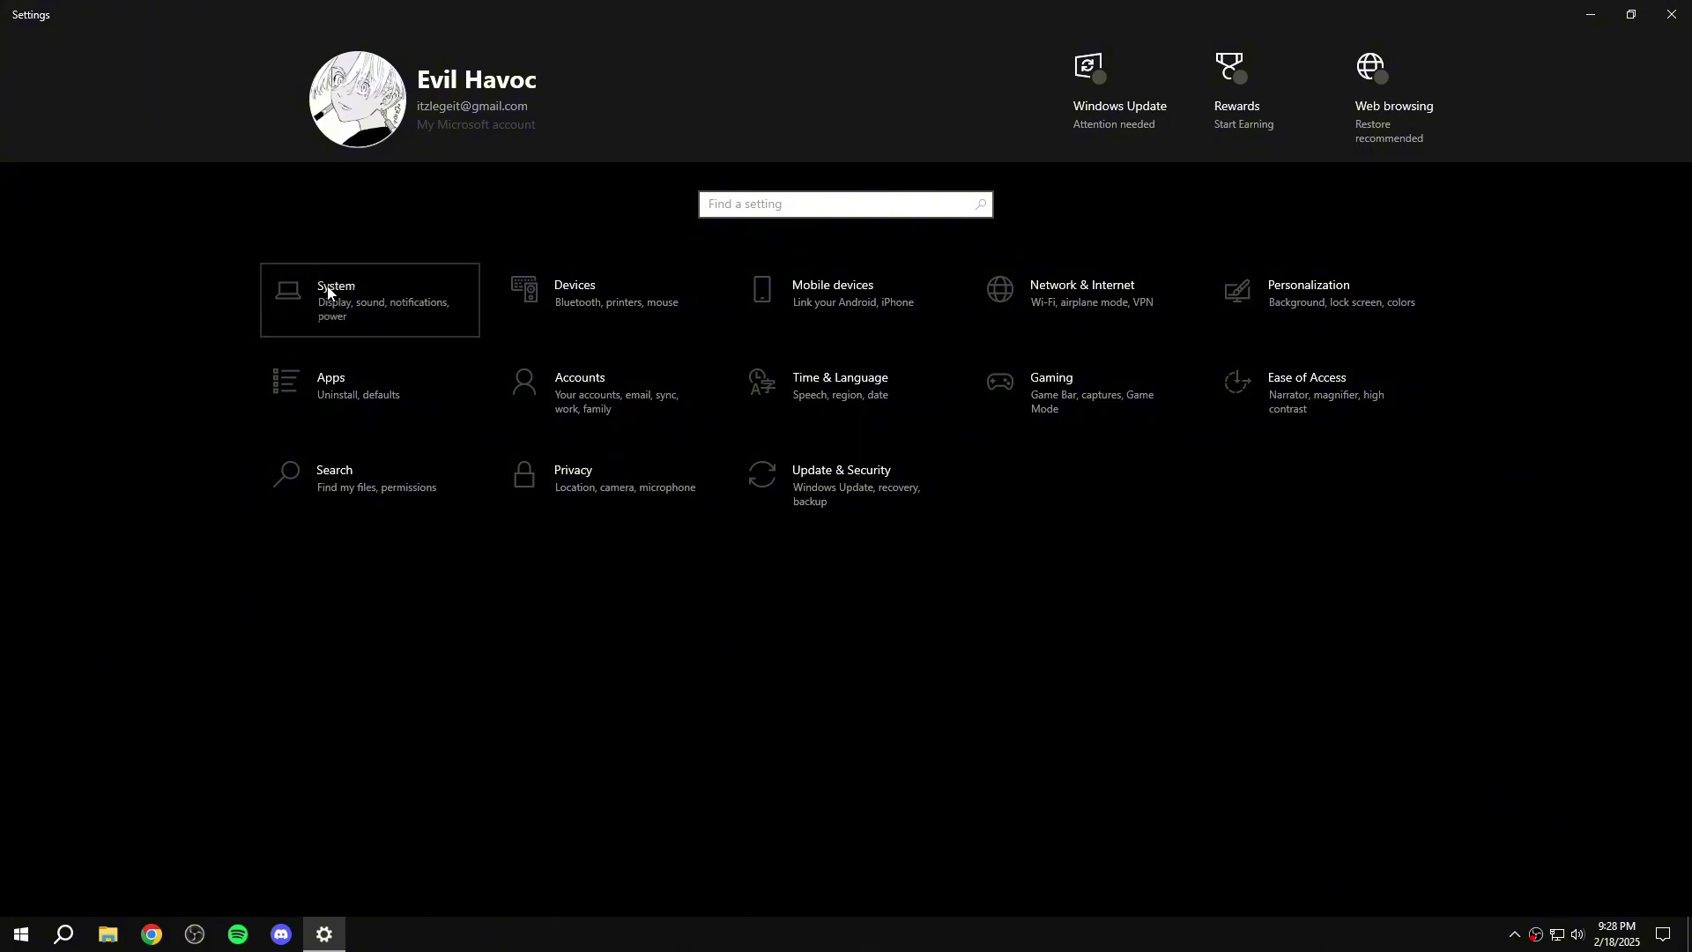
pyautogui.click(328, 291)
pyautogui.click(71, 287)
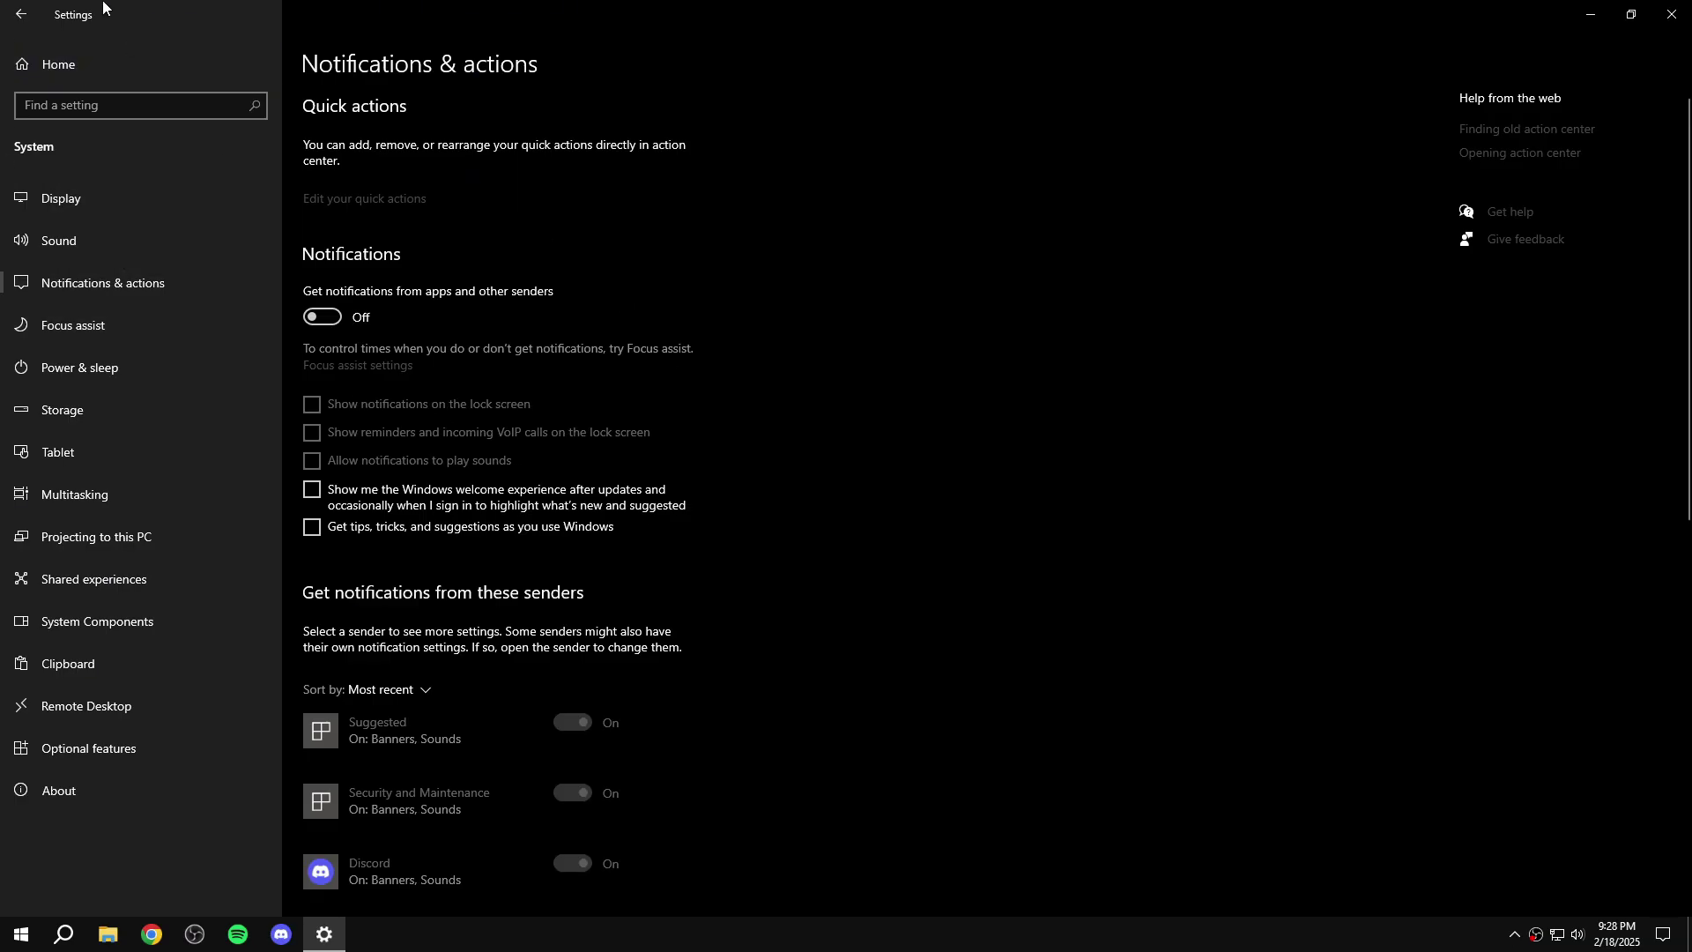
# Turn off user notification access for this device in the Privacy settings.
pyautogui.click(21, 13)
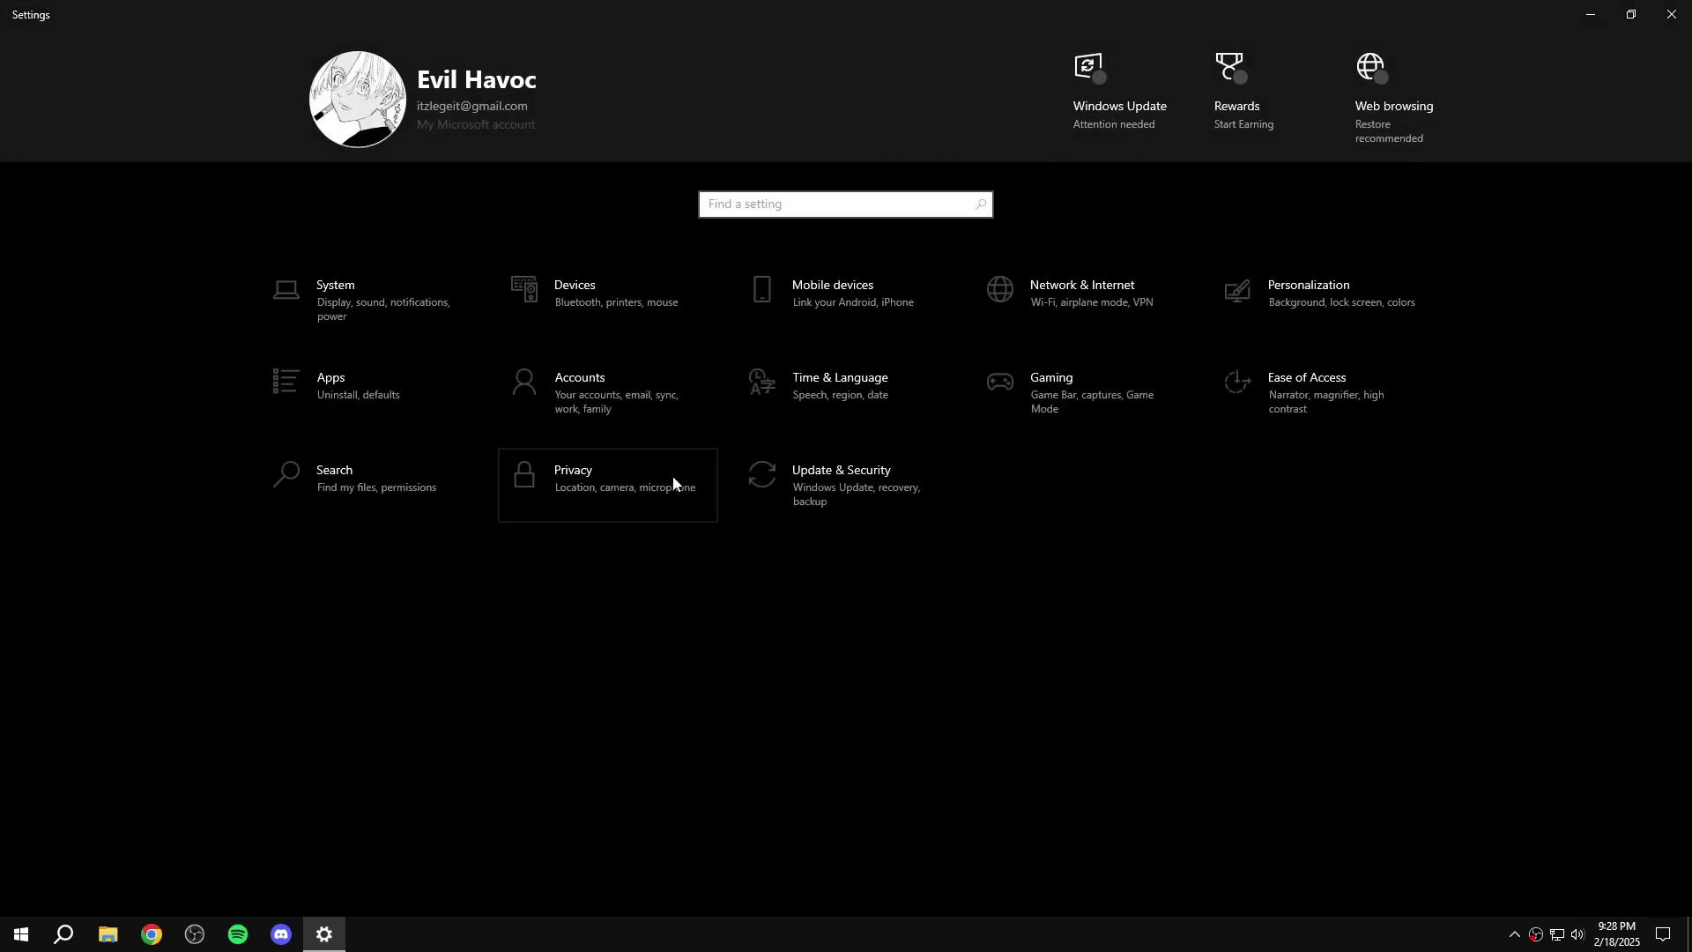
pyautogui.click(578, 490)
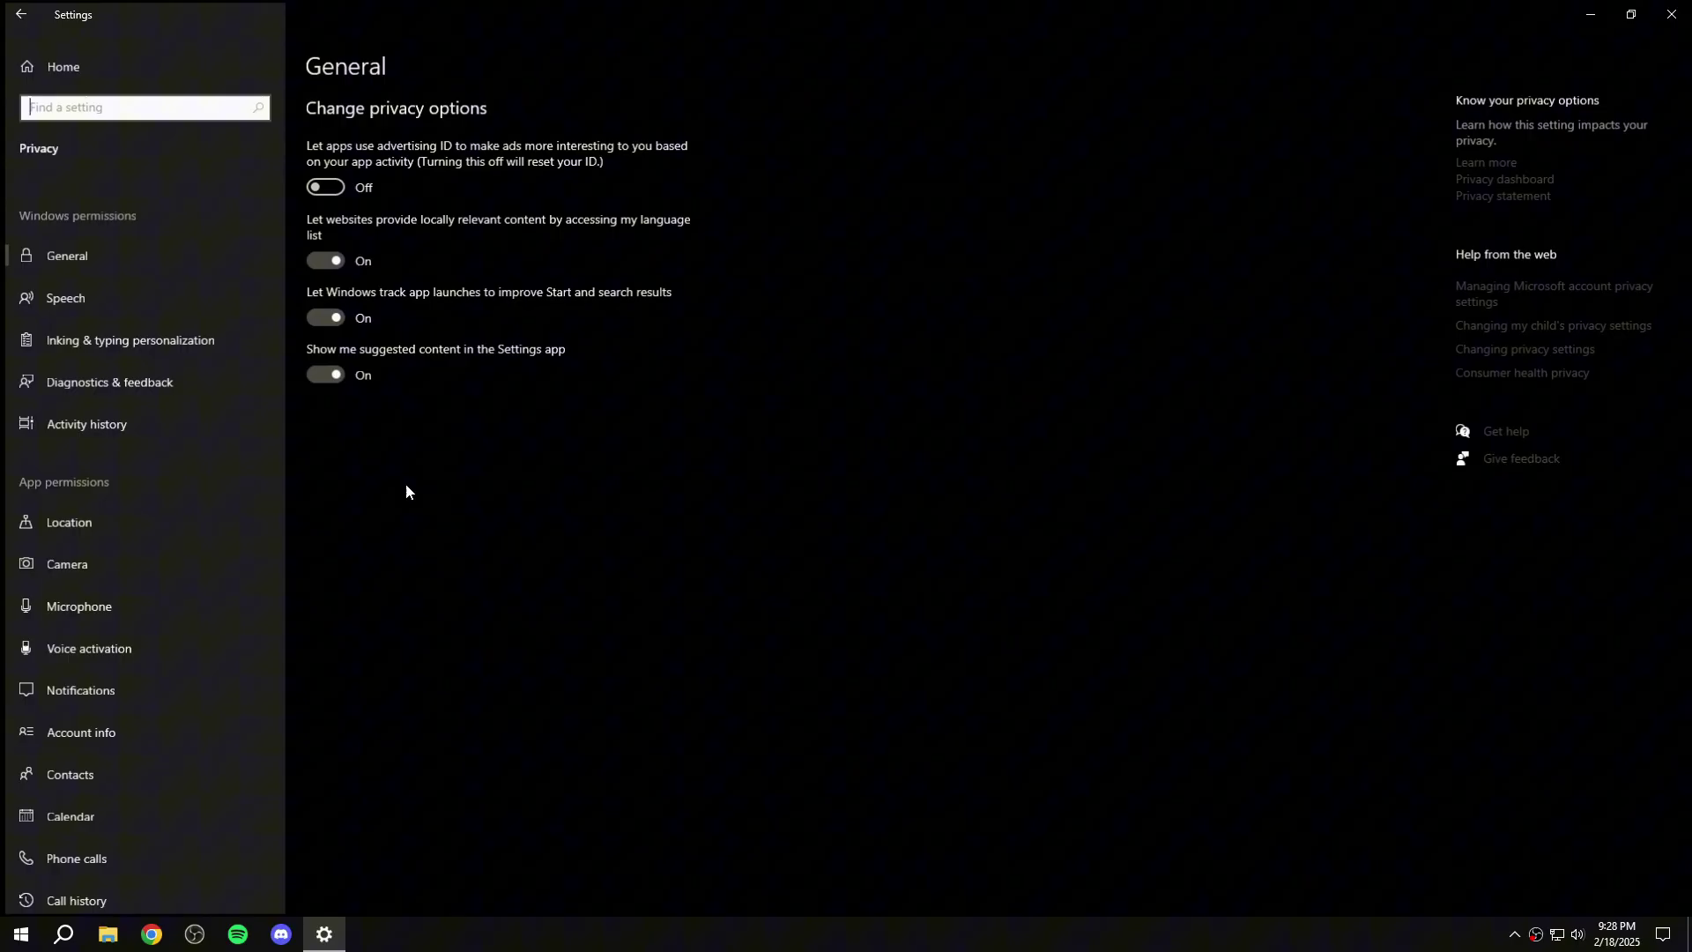
pyautogui.scroll(-3, 192, 431)
pyautogui.click(192, 432)
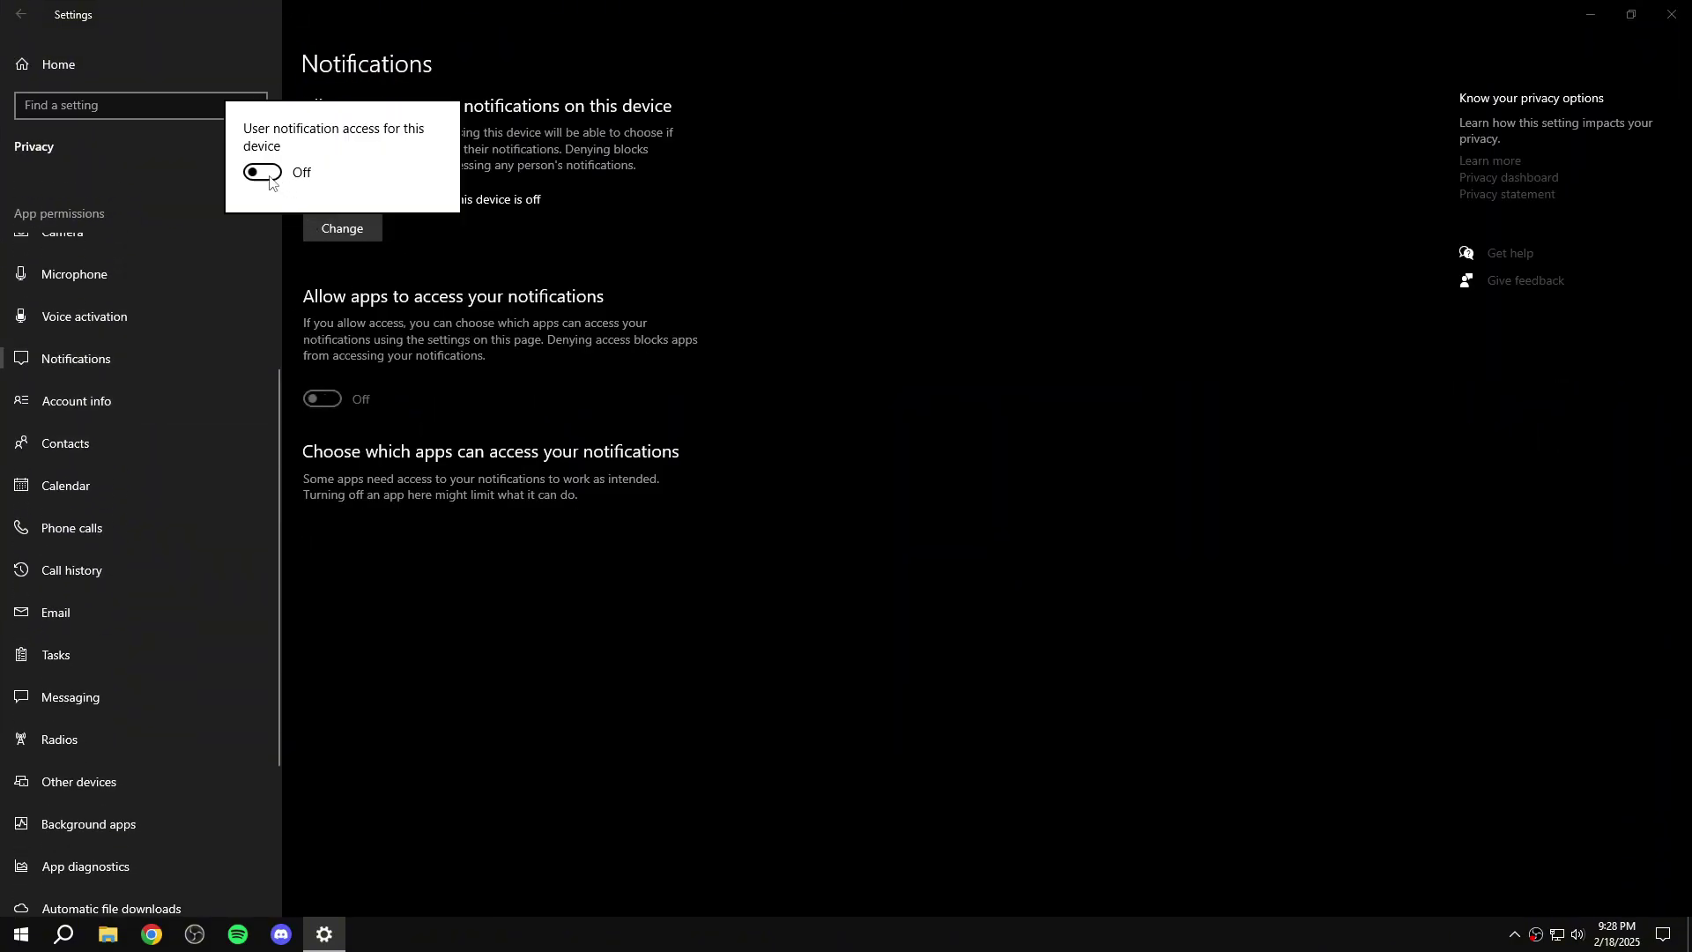
pyautogui.click(511, 422)
# Go through the Tasks, Phone calls and Radios permissions, turn off phone call and radio control access for this device, and close Settings.
pyautogui.click(157, 659)
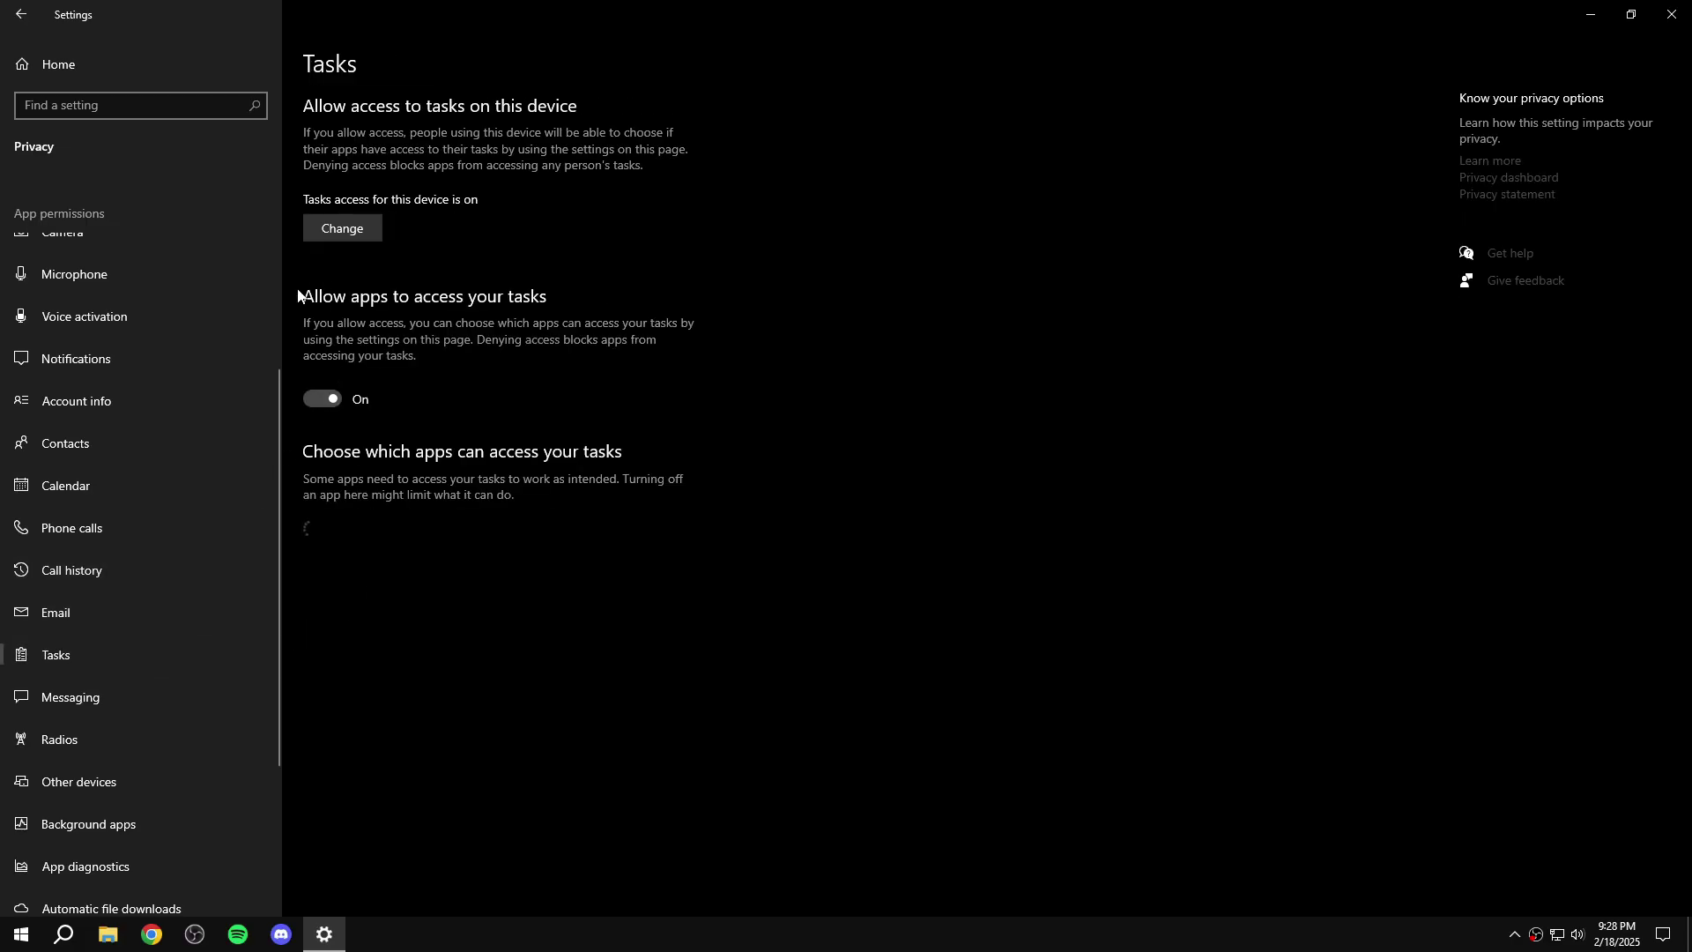
pyautogui.click(163, 529)
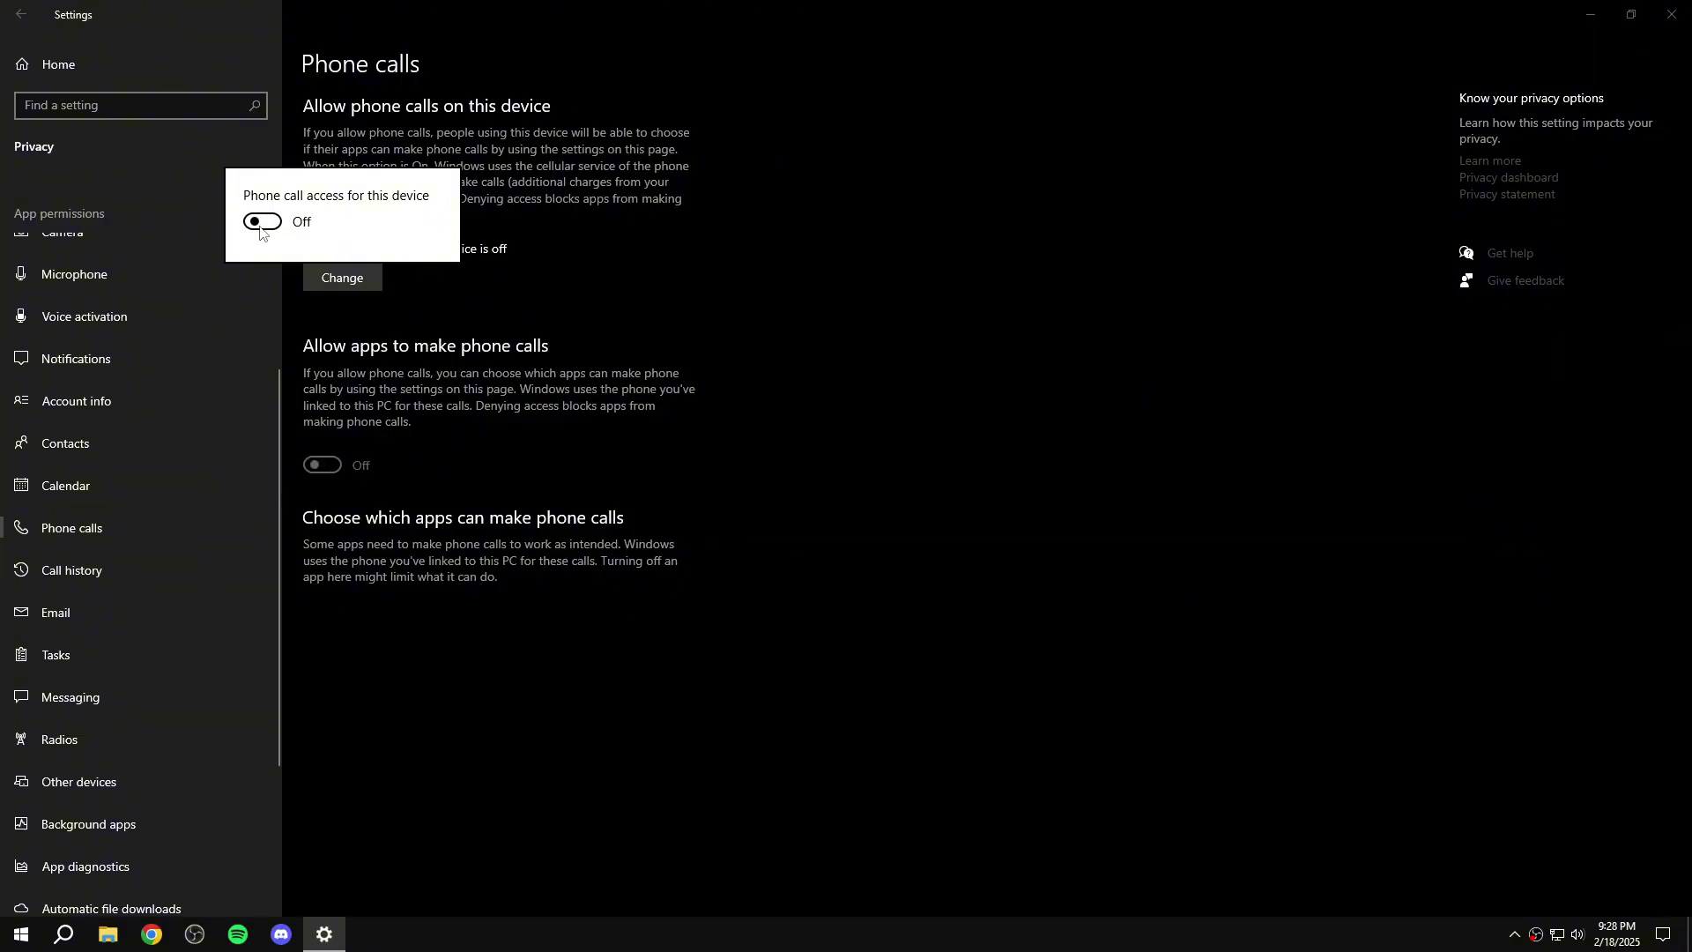
pyautogui.click(146, 740)
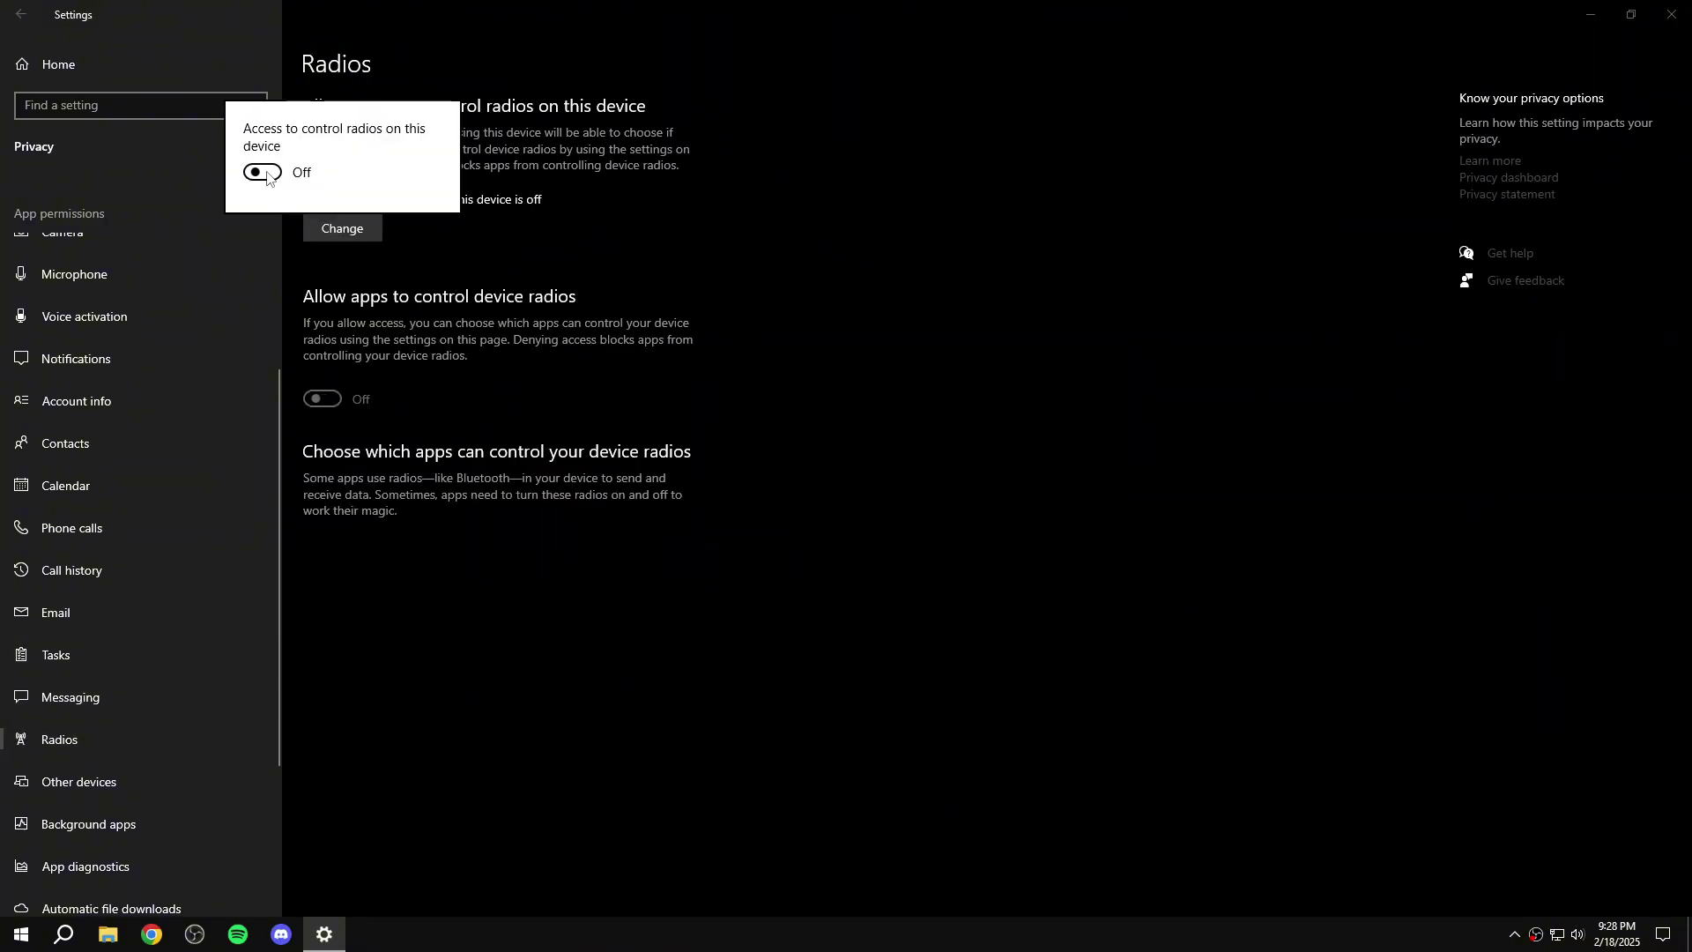
pyautogui.click(19, 14)
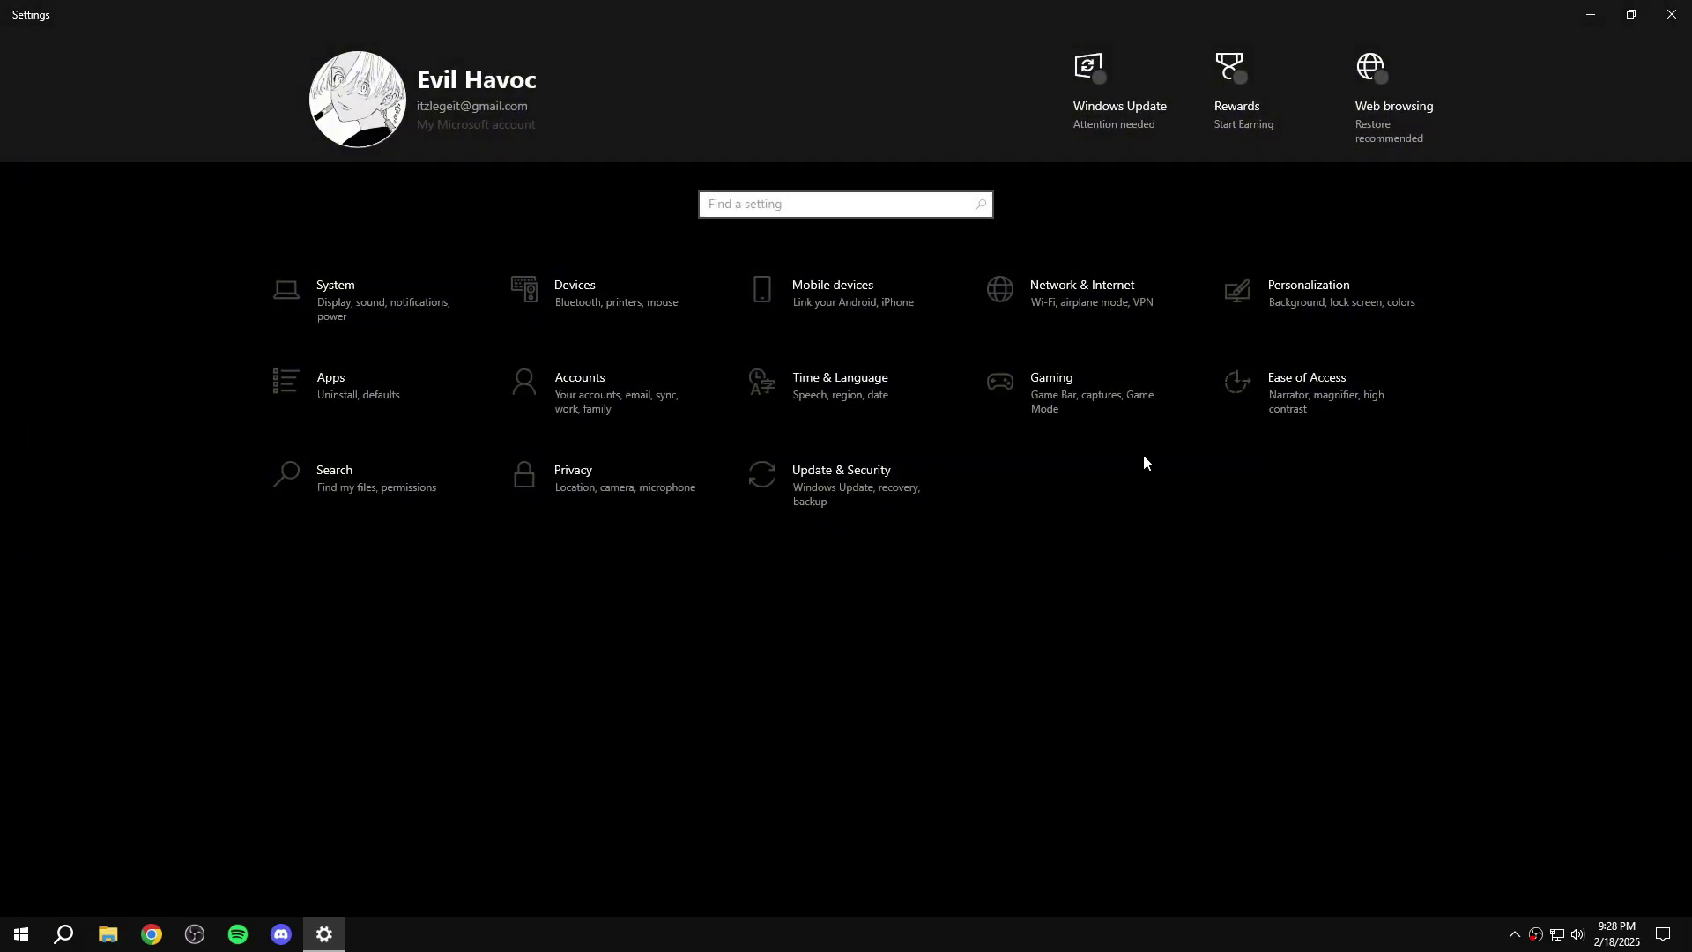
pyautogui.click(1671, 14)
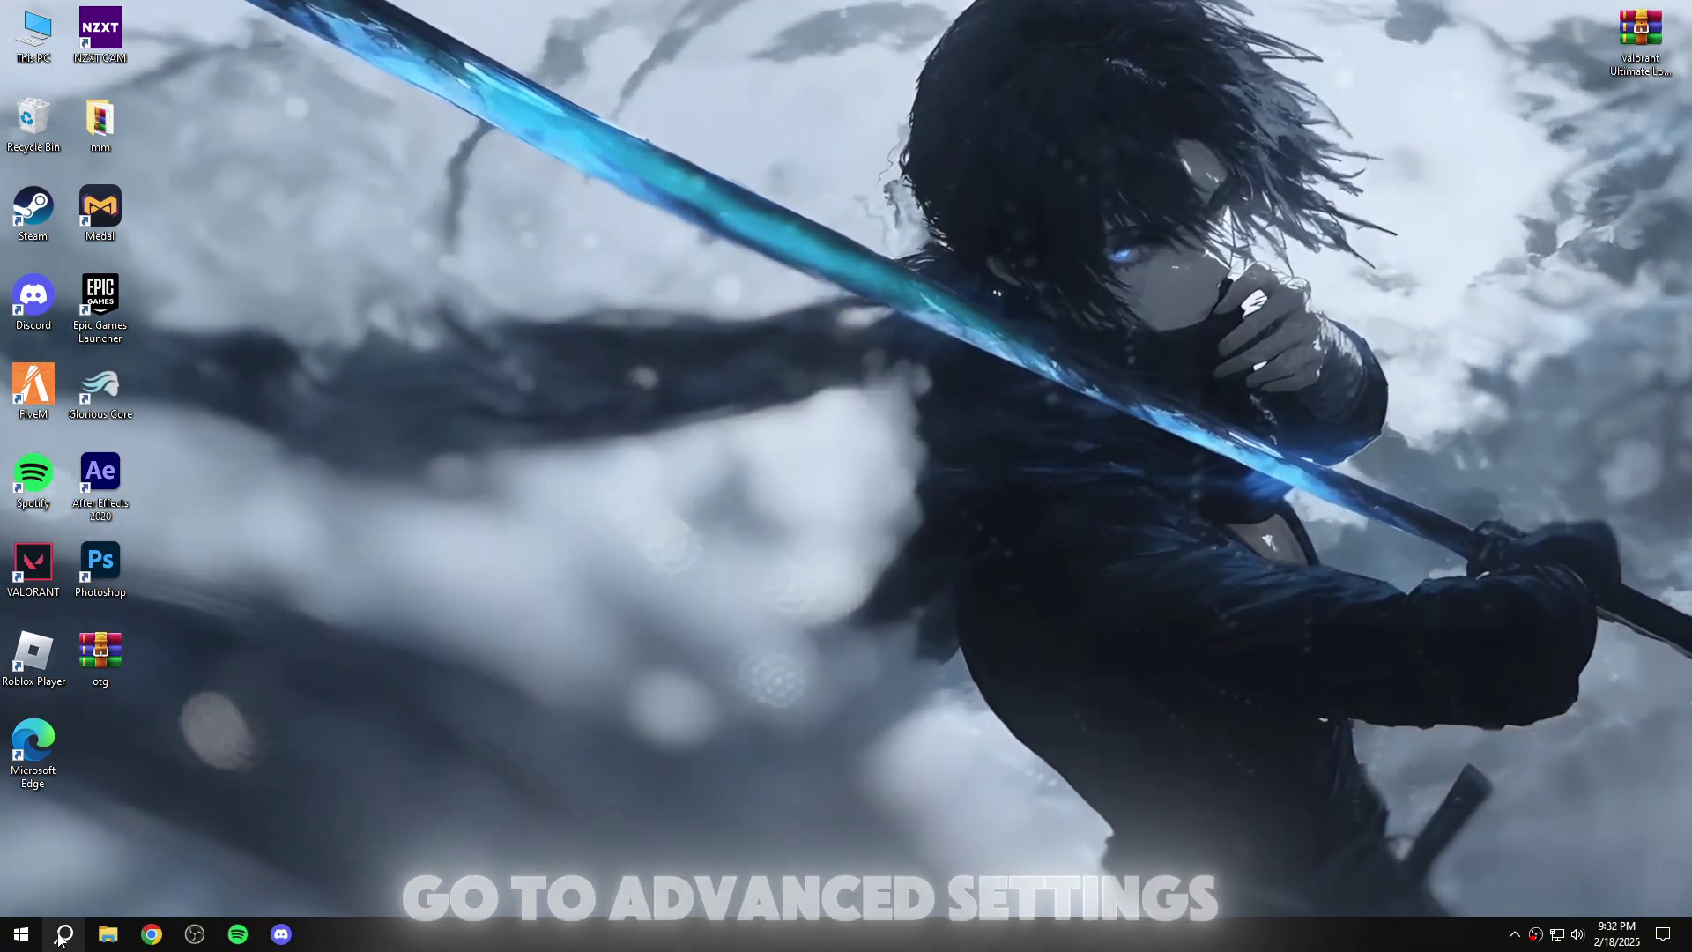
# Search Windows for "advanced", open the advanced system settings and bring up the Performance options.
pyautogui.click(60, 937)
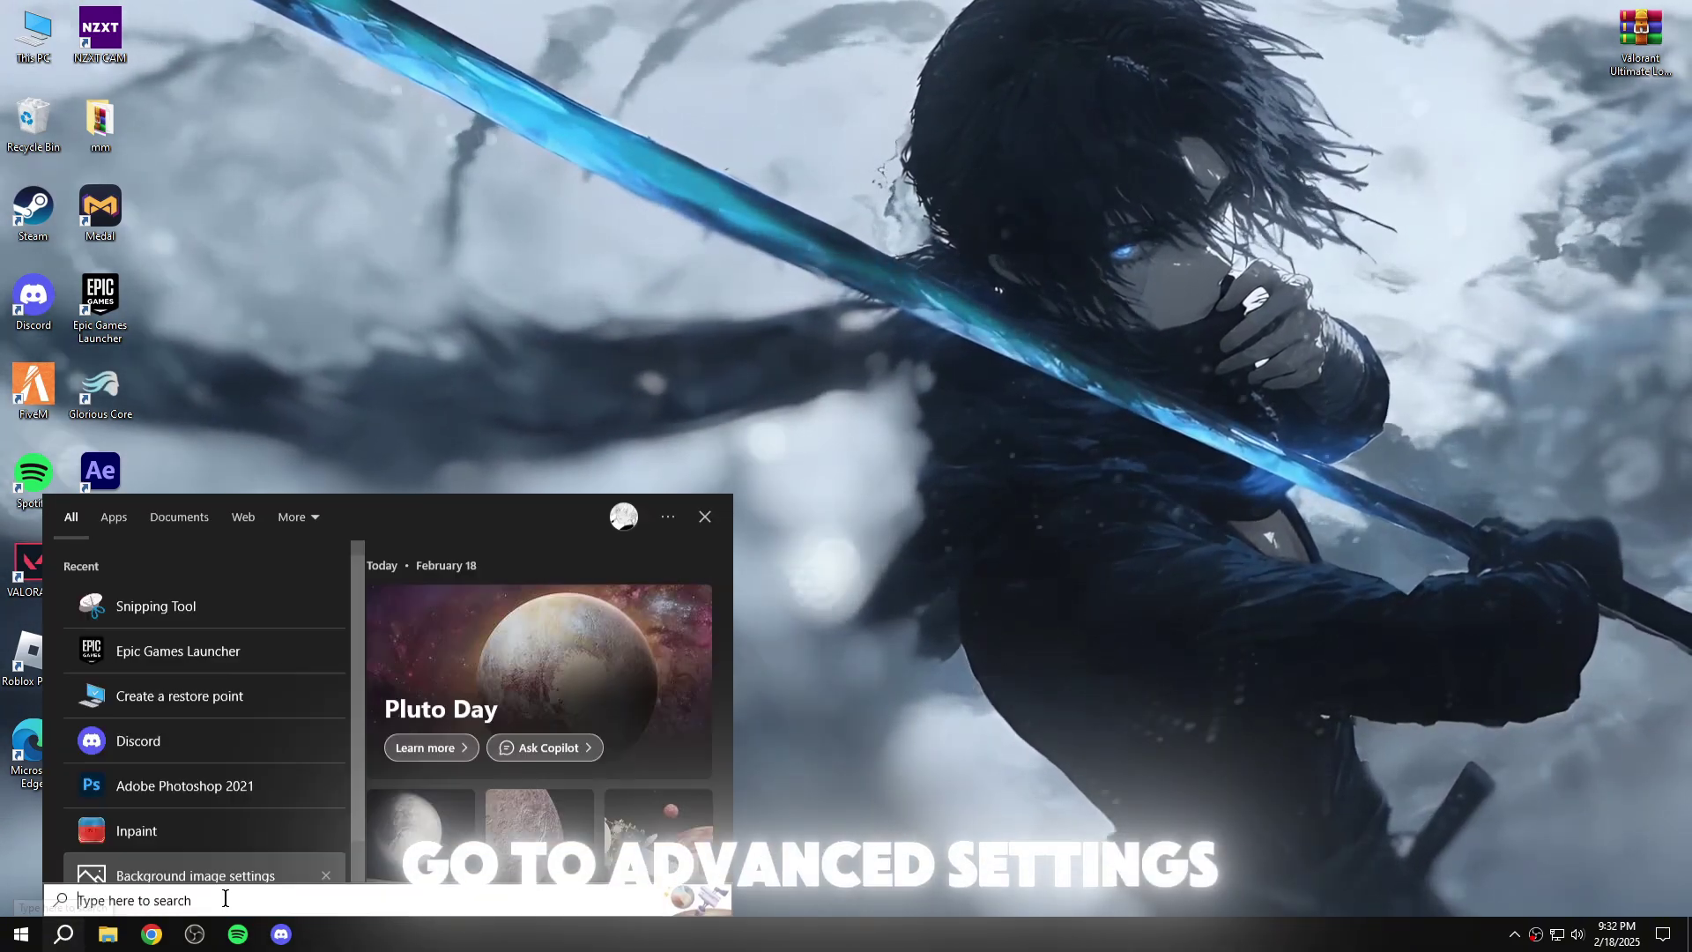
pyautogui.write('adva')
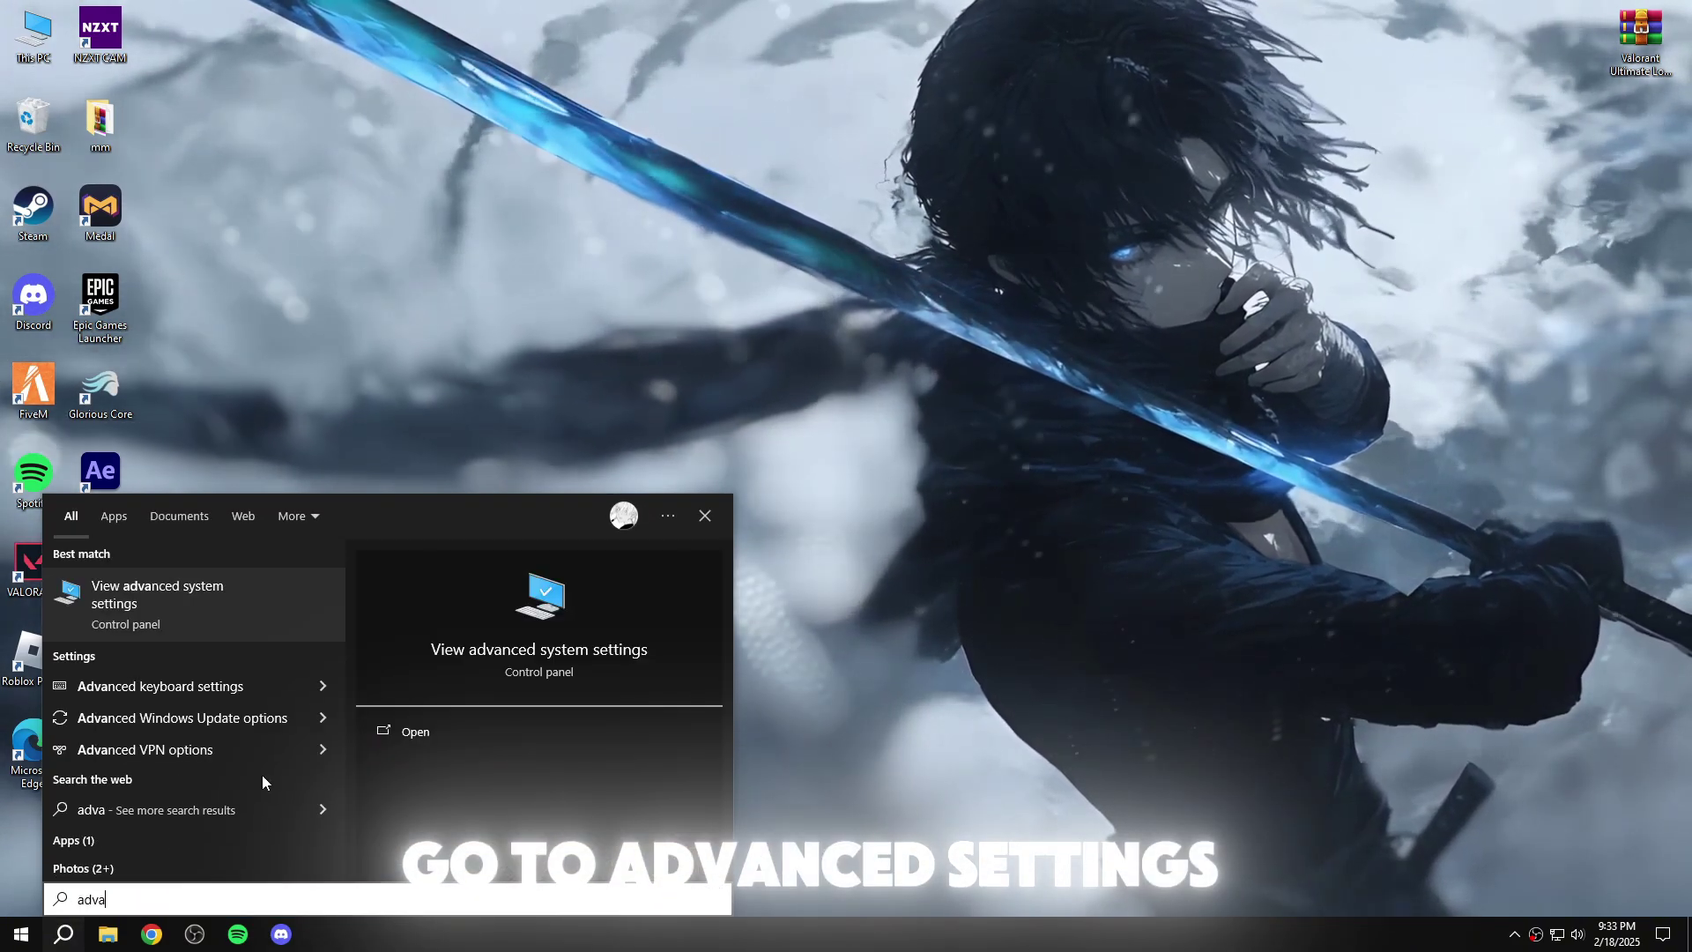
pyautogui.write('nced')
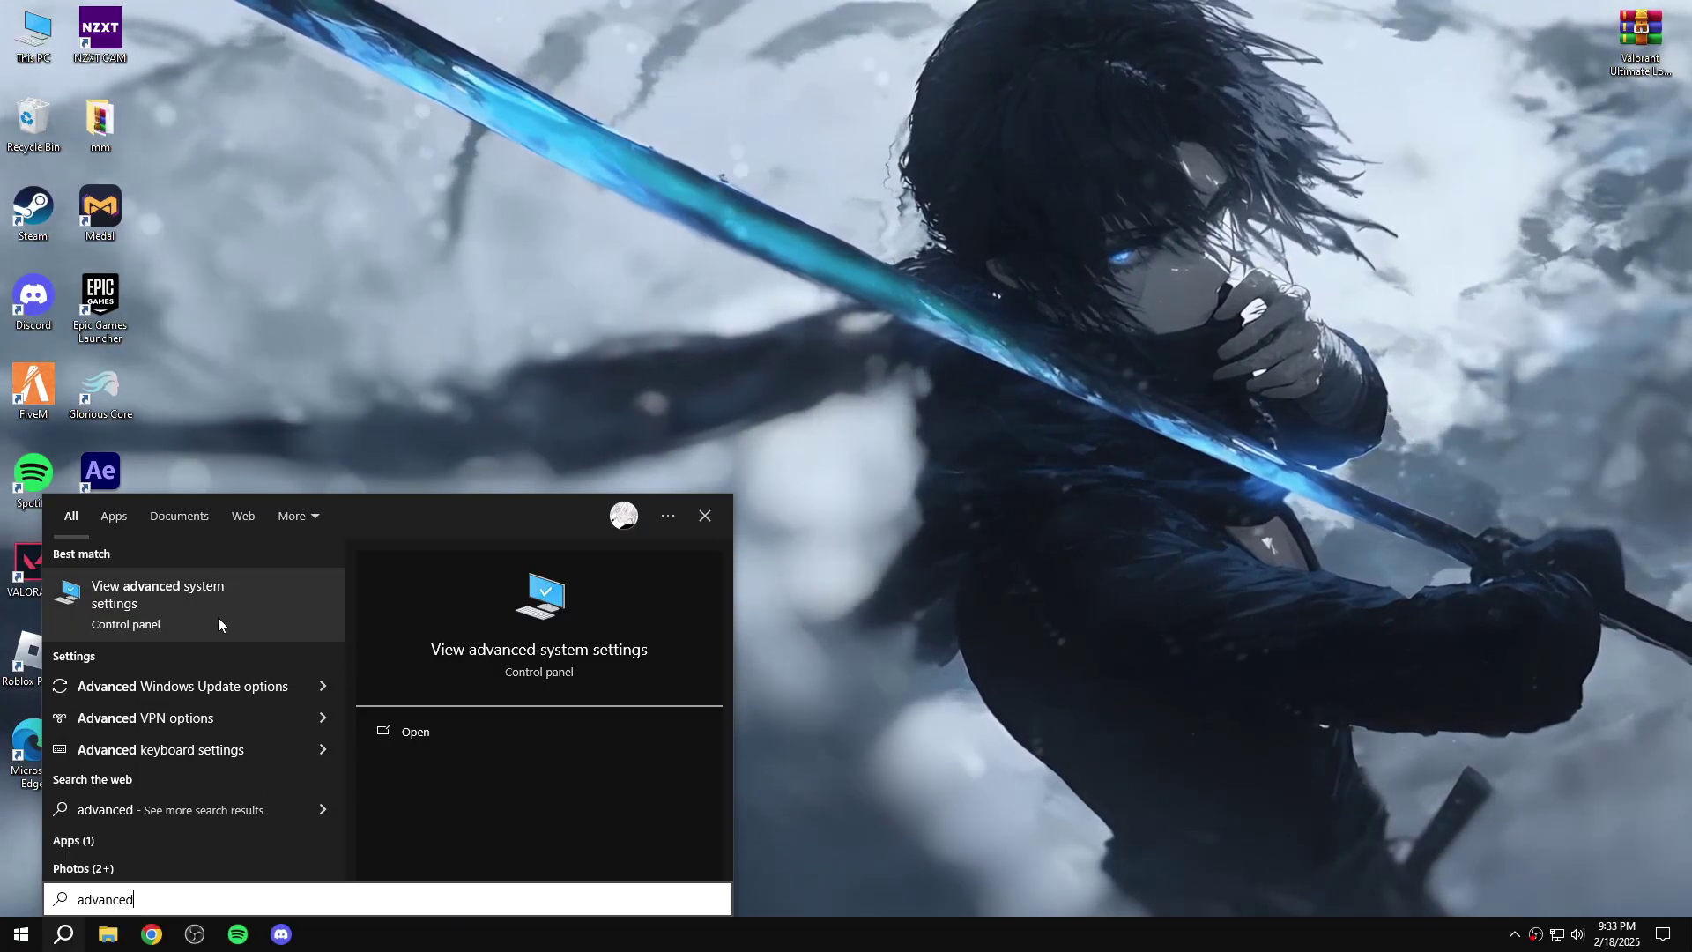
pyautogui.click(112, 621)
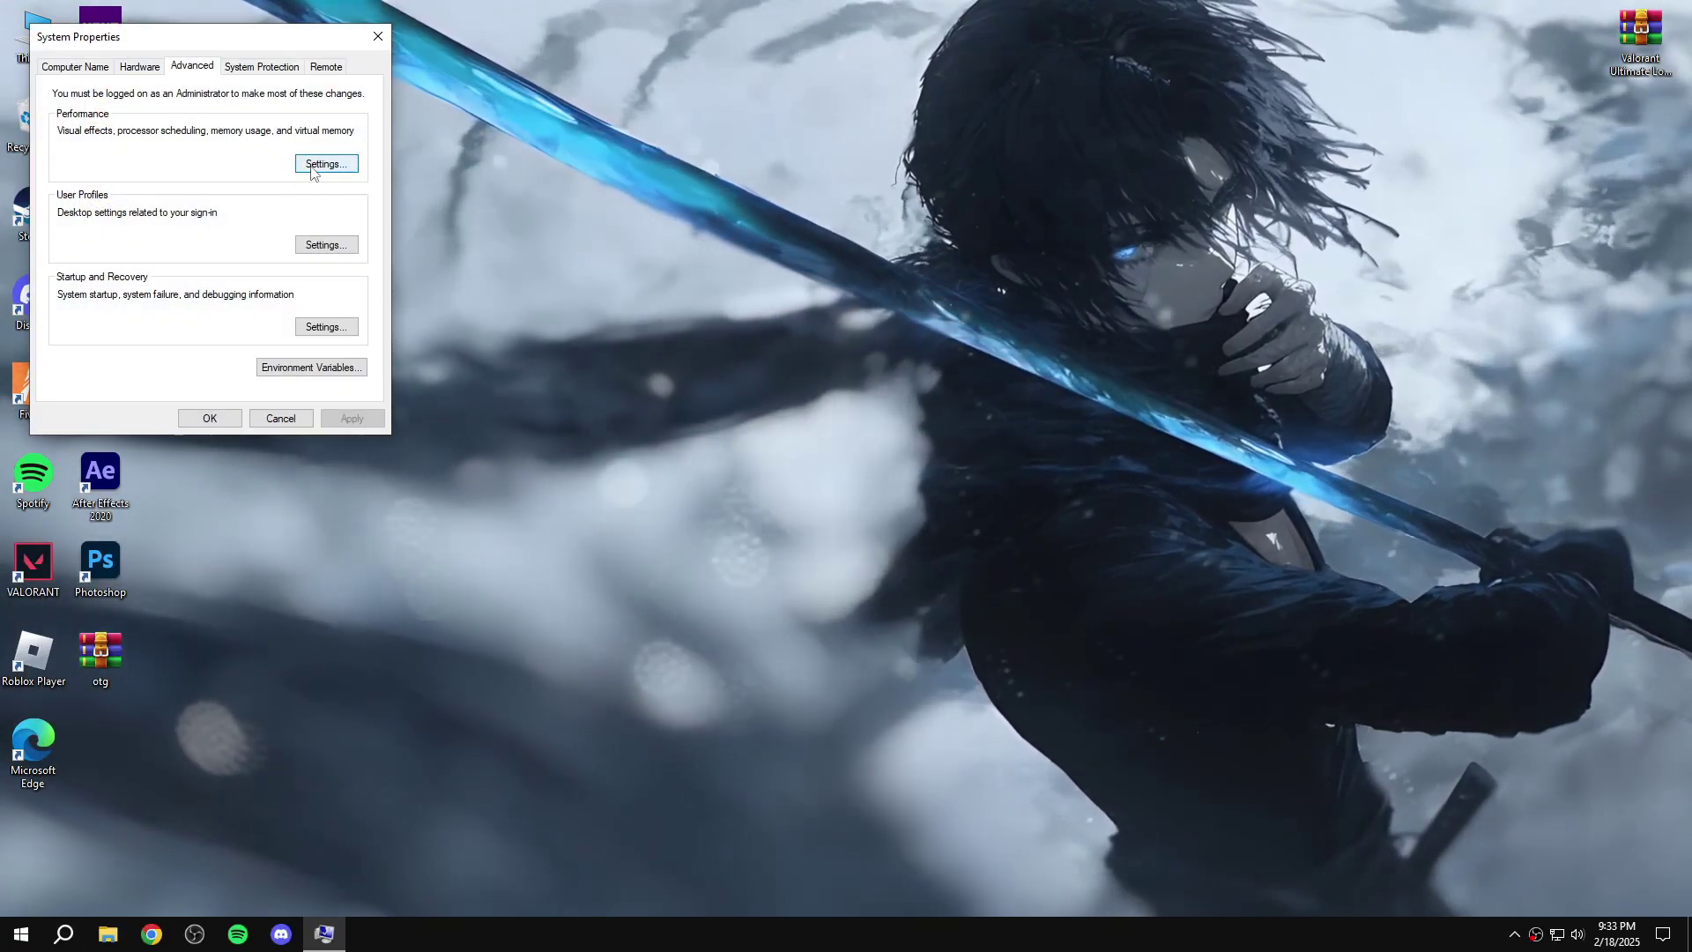
pyautogui.click(313, 171)
# Adjust visual effects for best performance, re-enabling only Smooth edges of screen fonts and Show thumbnails instead of icons, and apply the changes.
pyautogui.moveTo(224, 99); pyautogui.dragTo(346, 114)
pyautogui.click(215, 249)
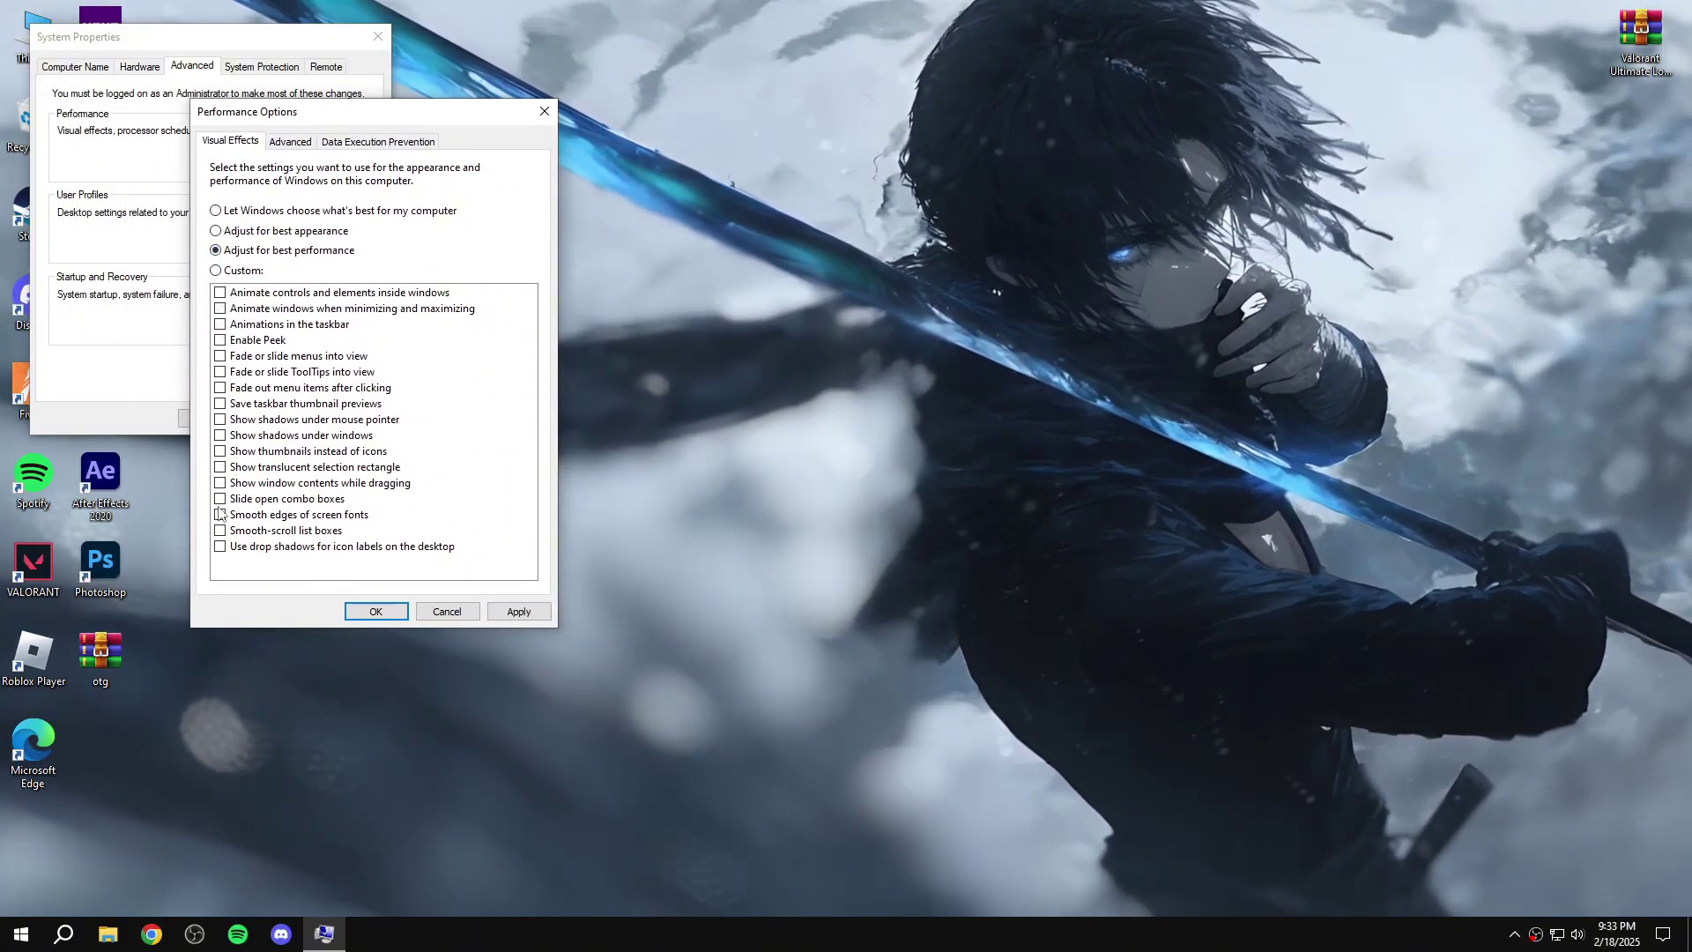
pyautogui.click(215, 250)
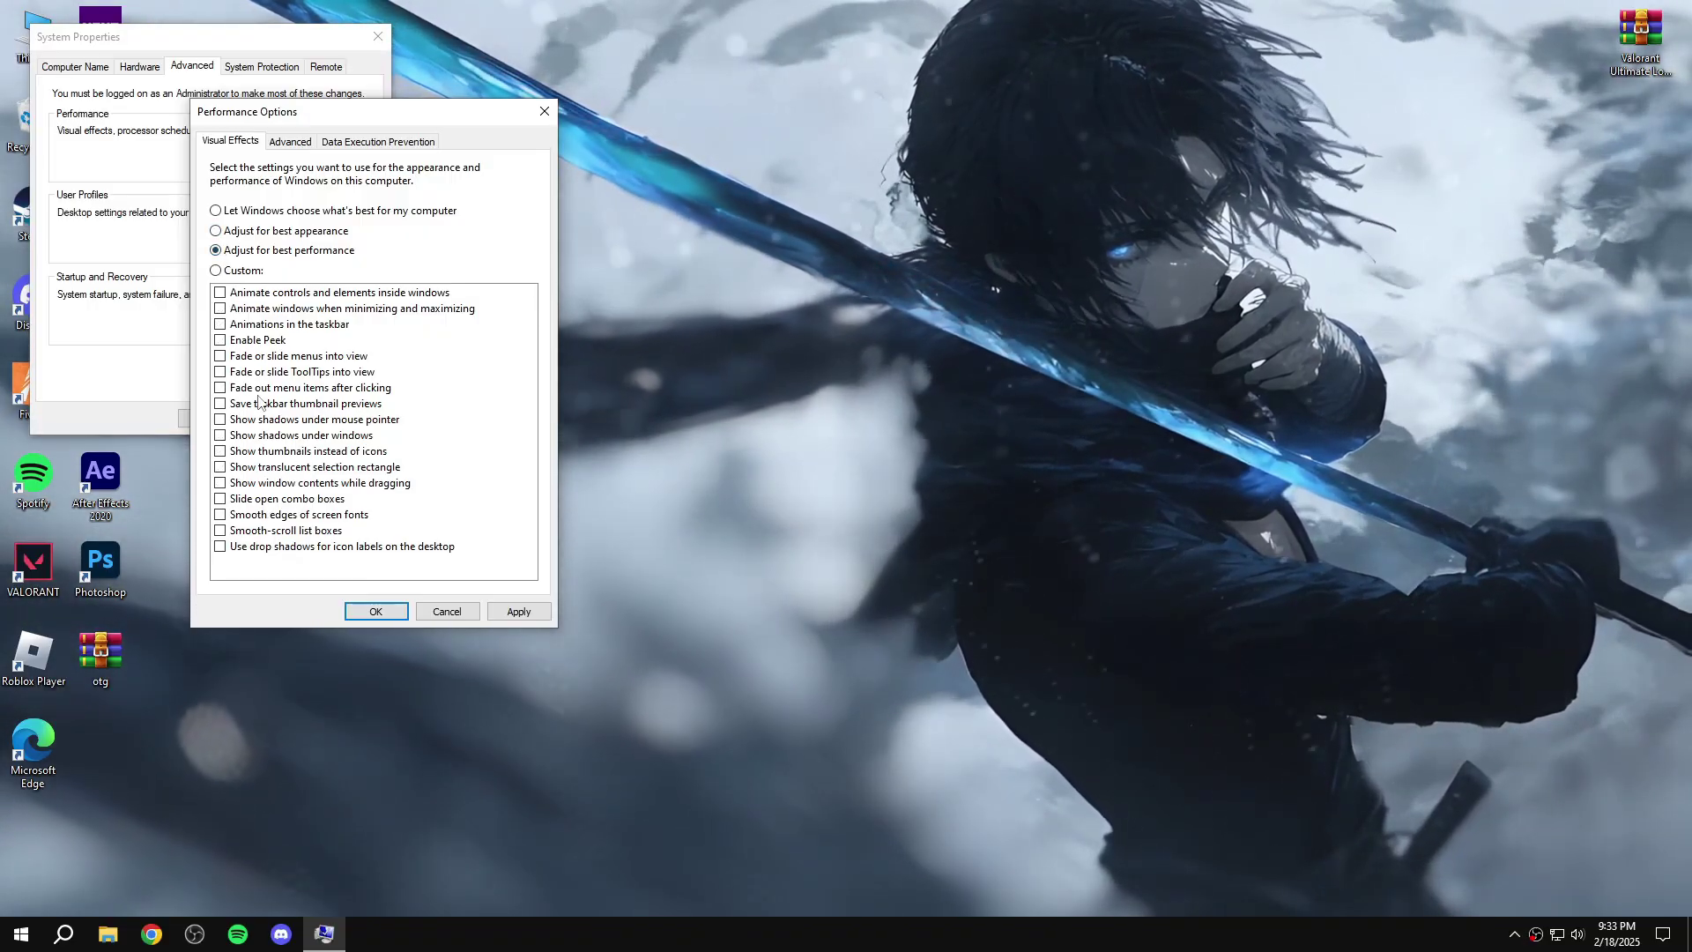
pyautogui.click(220, 515)
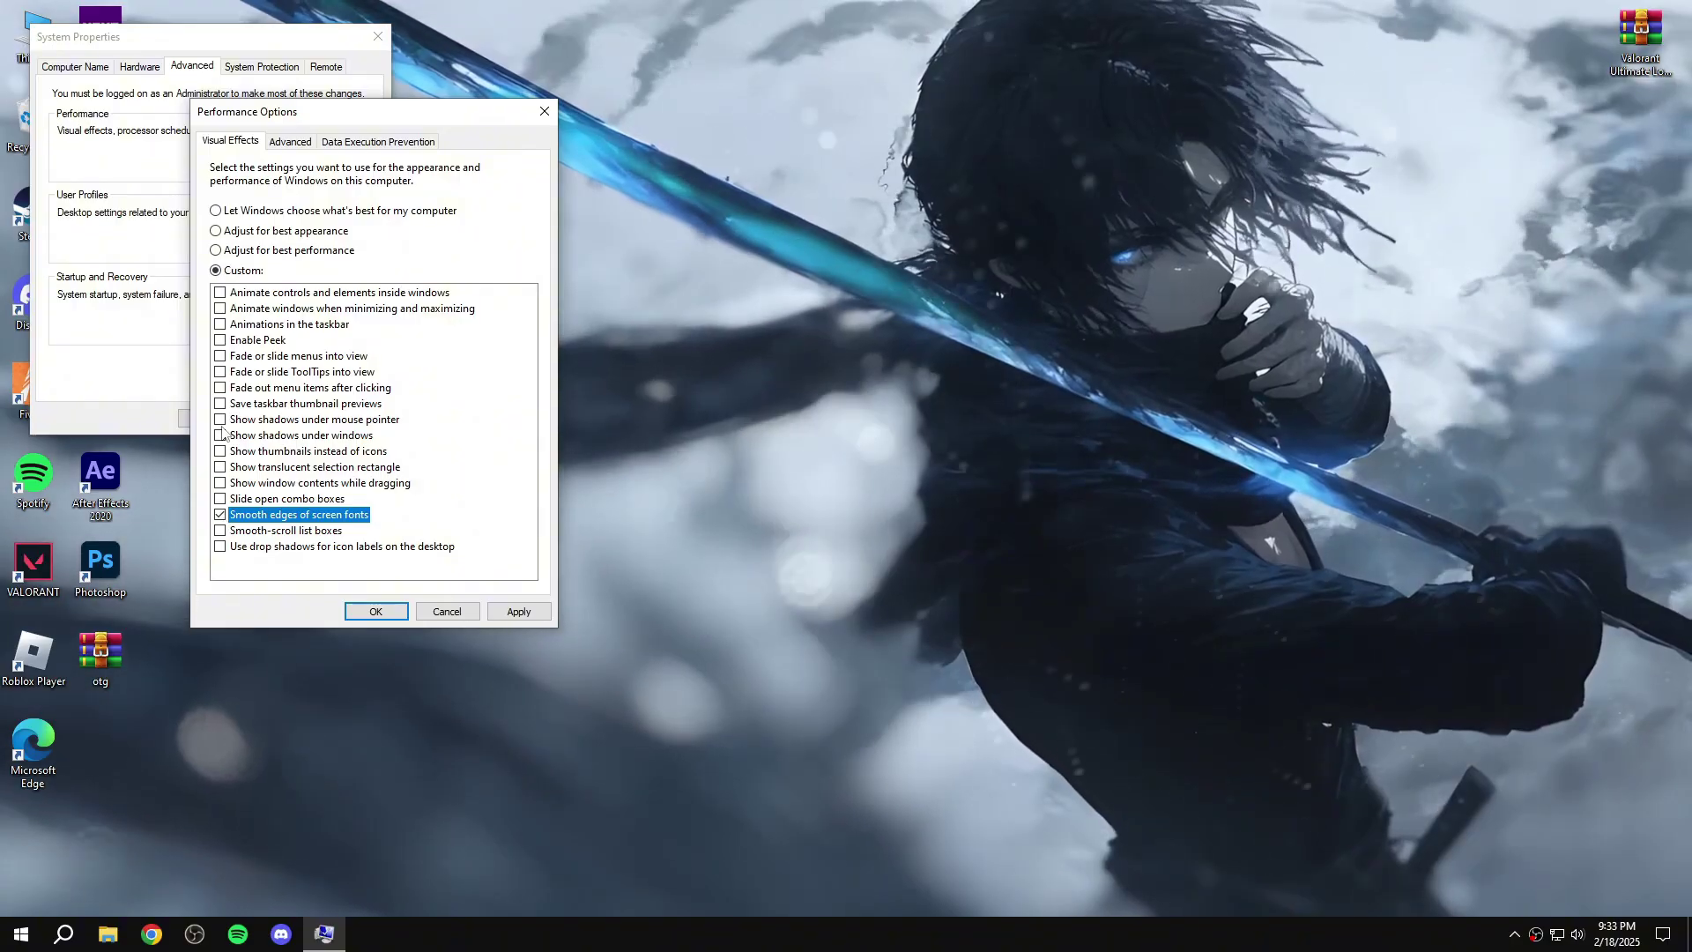
pyautogui.click(221, 451)
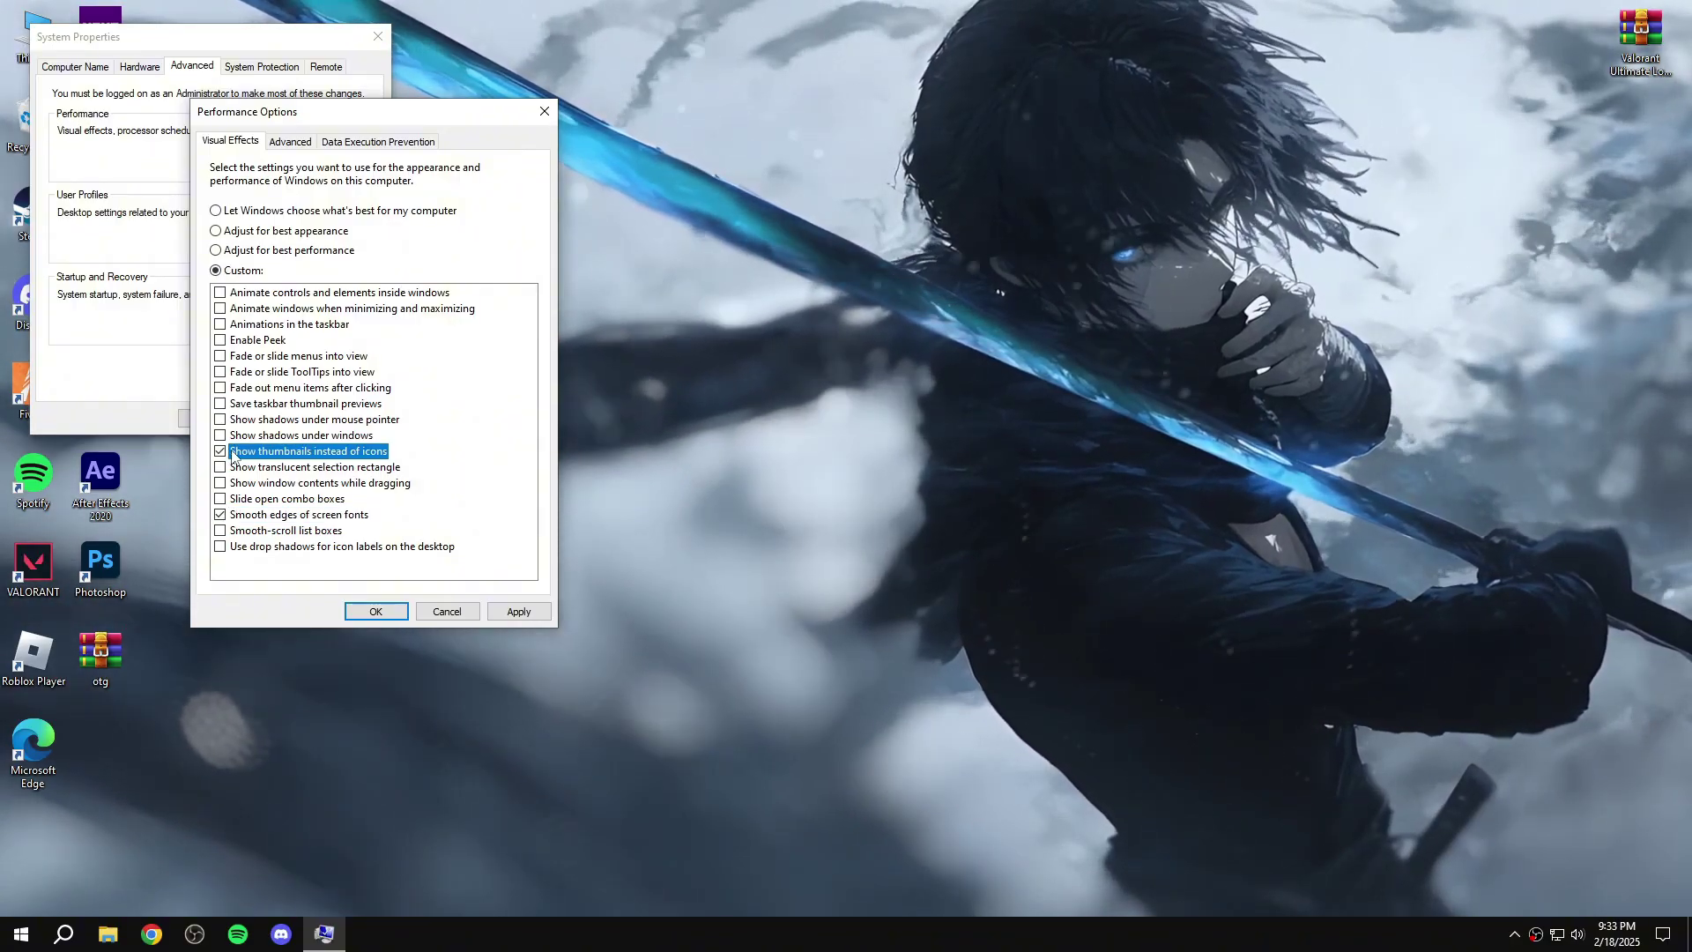
pyautogui.click(517, 611)
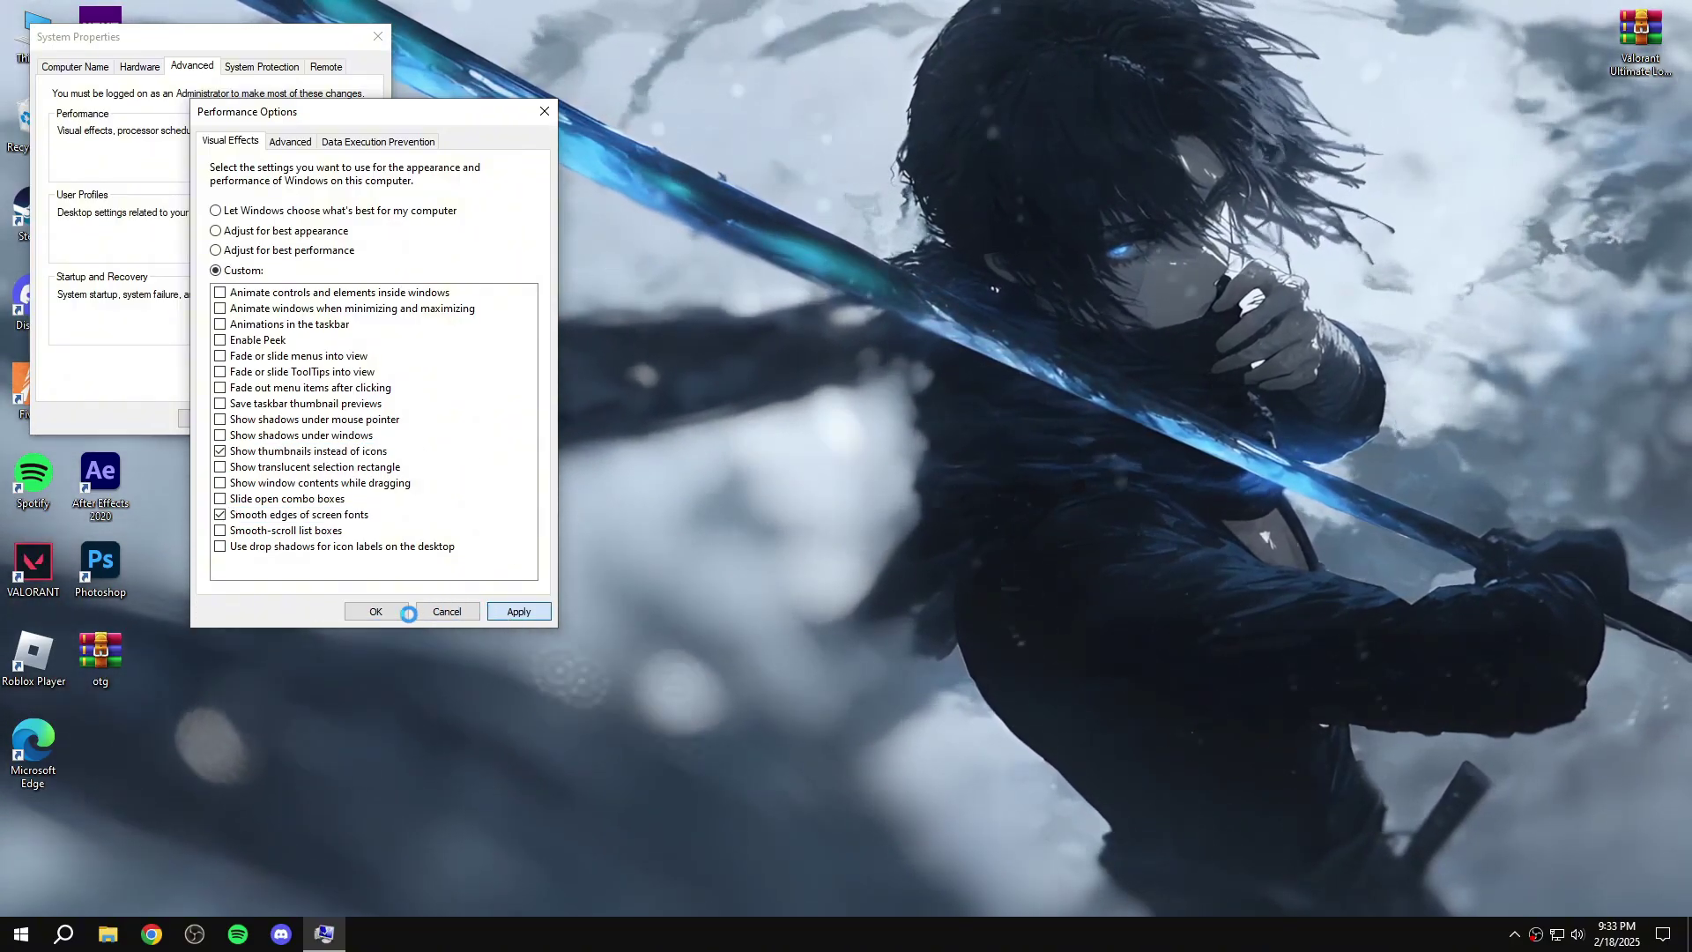
pyautogui.click(405, 617)
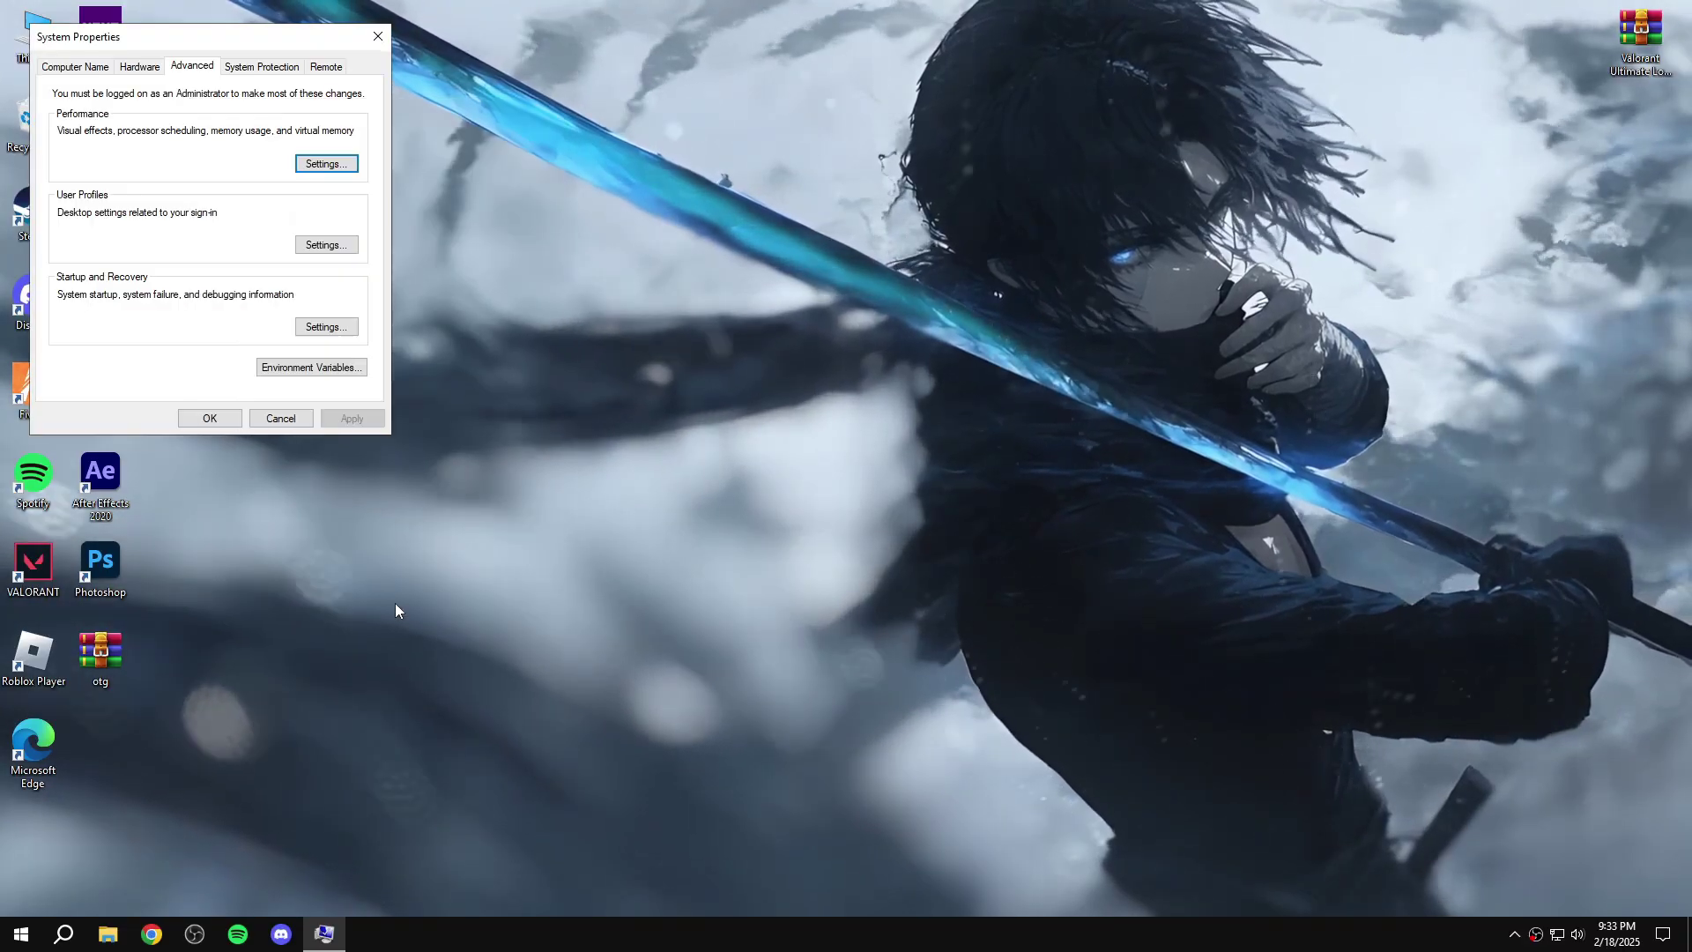
pyautogui.click(218, 426)
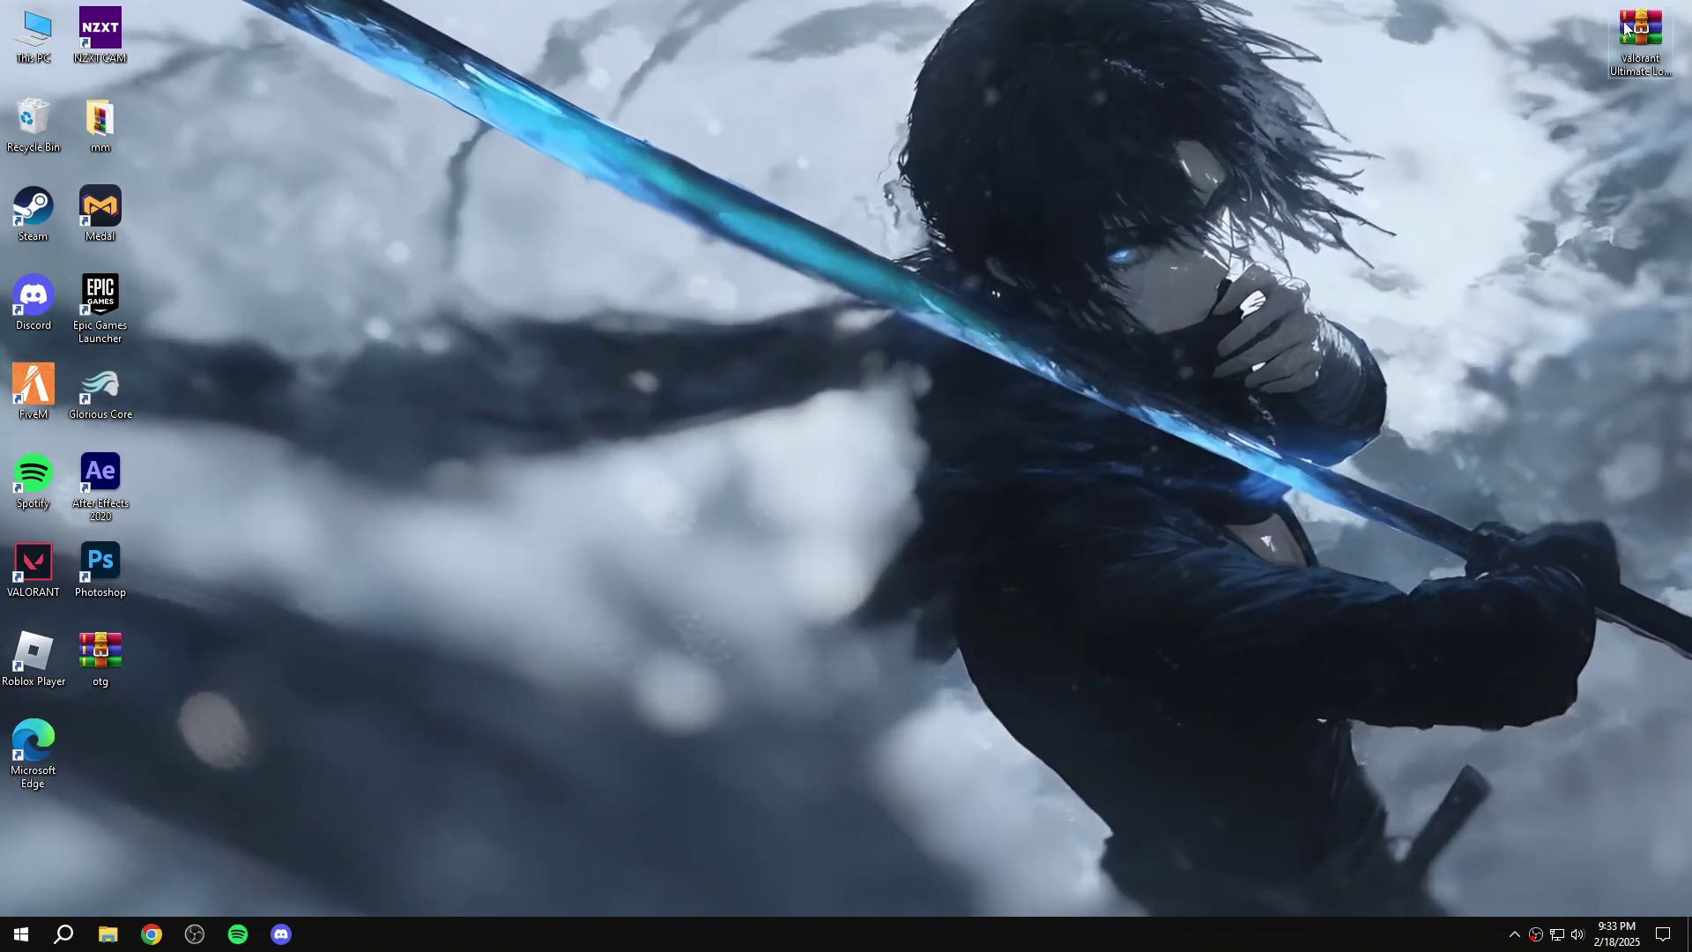
# Reposition the Valorant Ultimate Low End Pc FPS Boost Pack archive on the desktop and extract it there.
pyautogui.moveTo(1640, 31); pyautogui.dragTo(1373, 114)
pyautogui.rightClick(1373, 123)
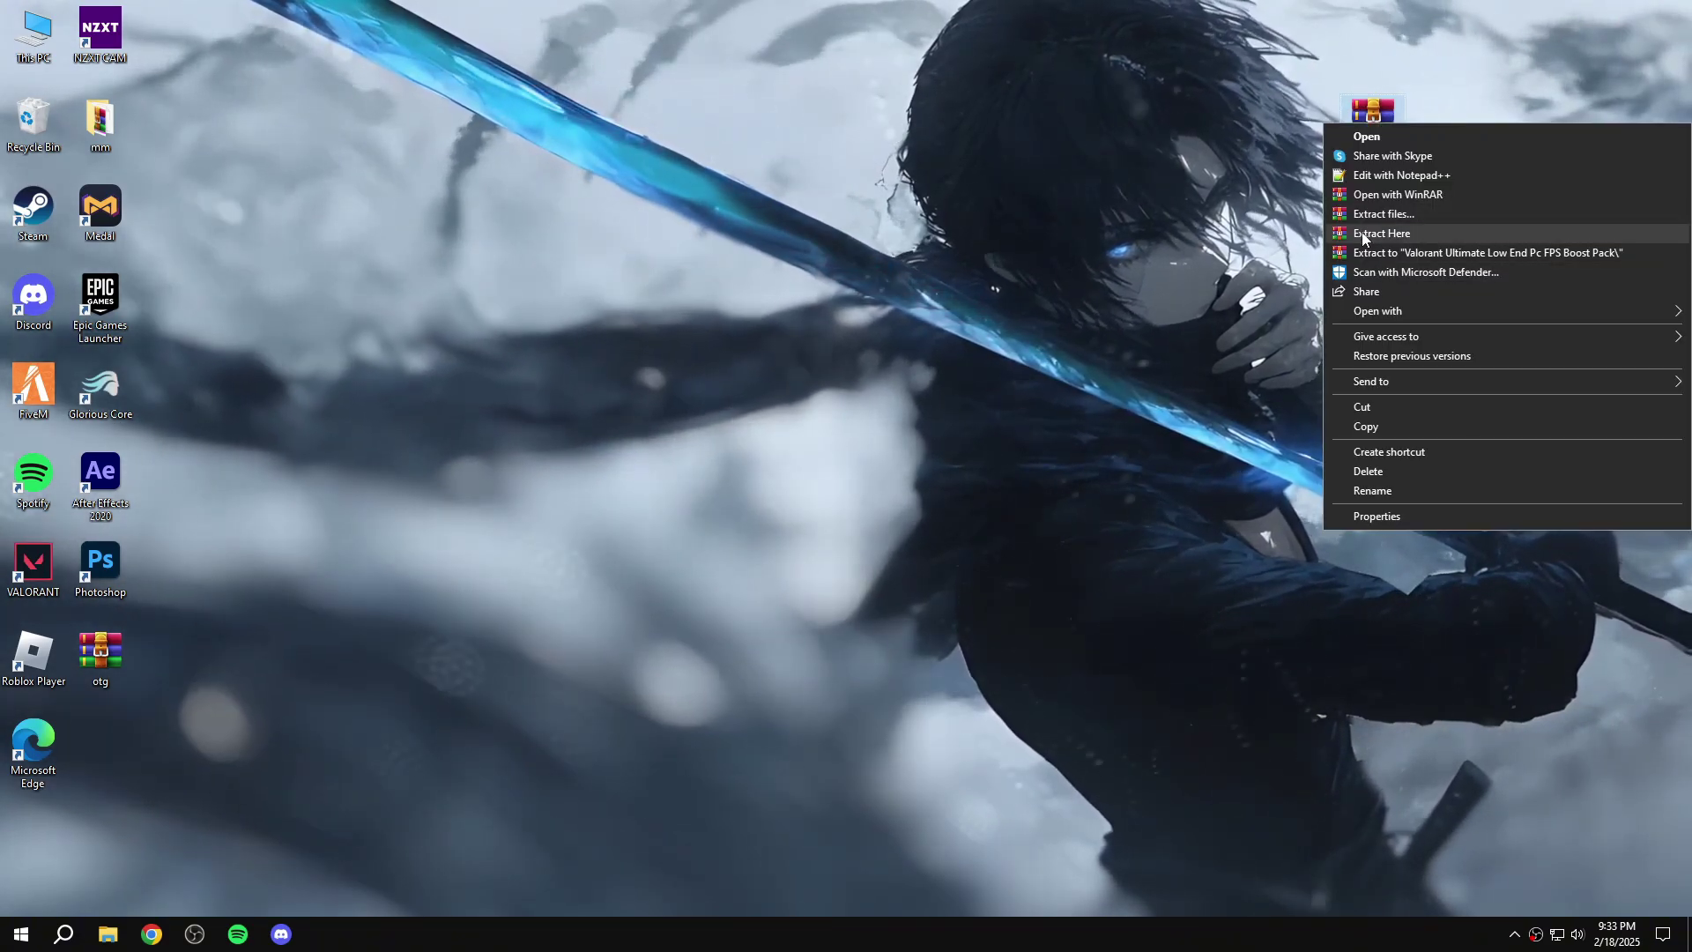
pyautogui.click(1361, 231)
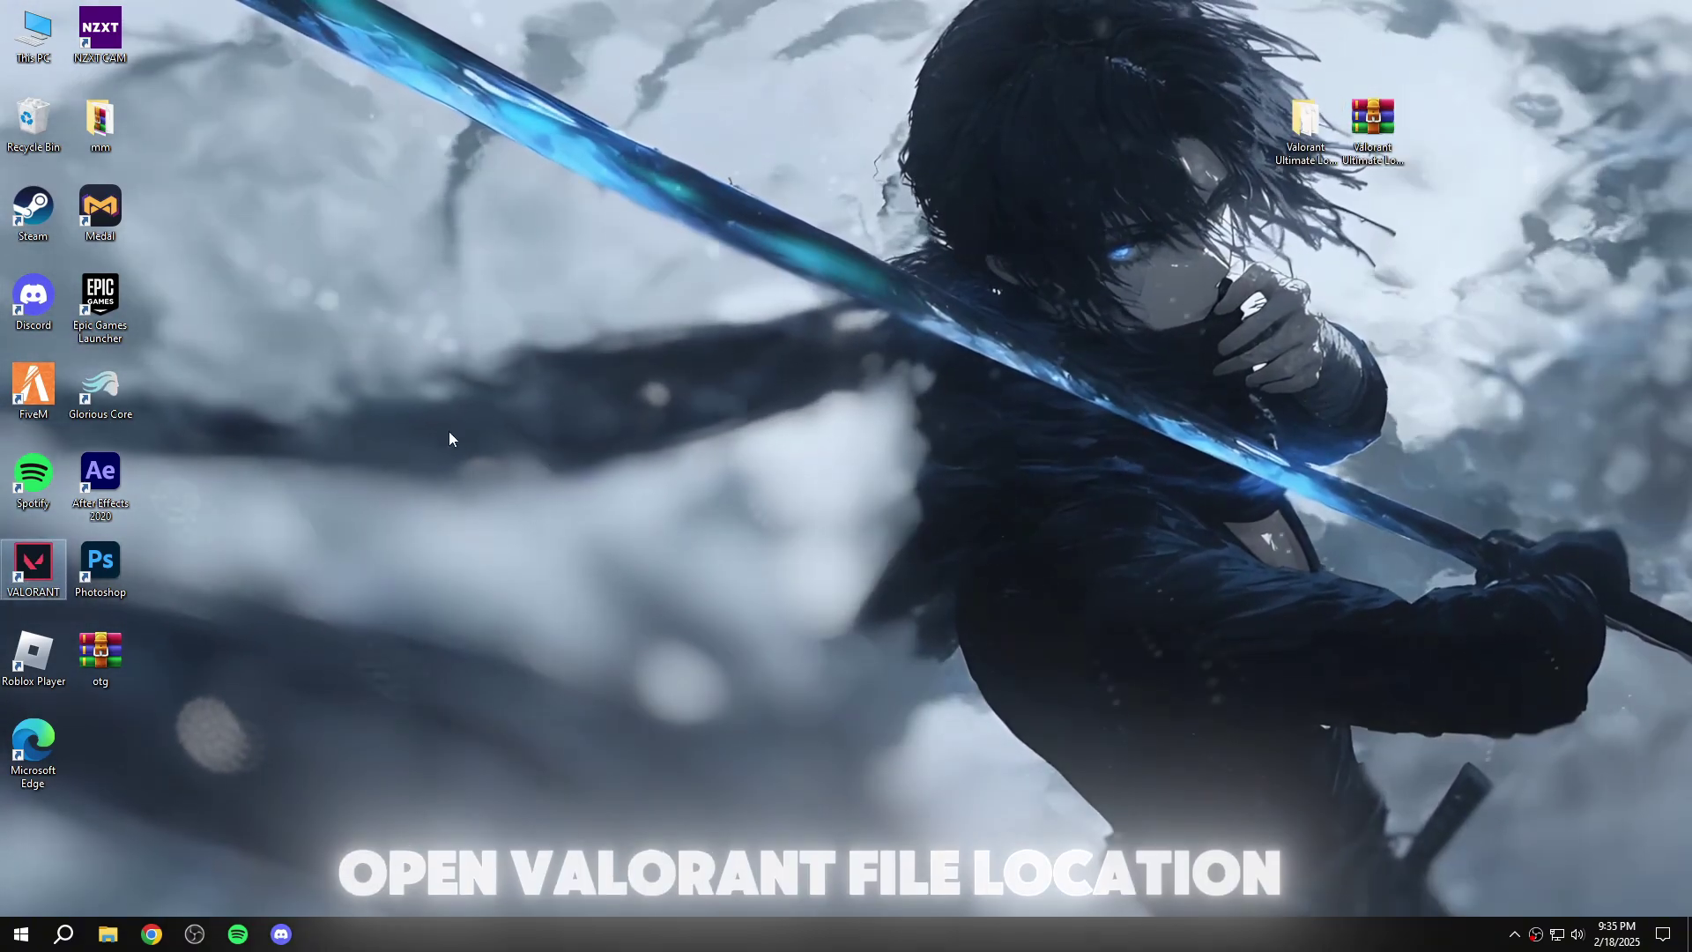
# Open the file location of the VALORANT desktop shortcut and go to the Riot Games > VALORANT > live folder.
pyautogui.rightClick(35, 571)
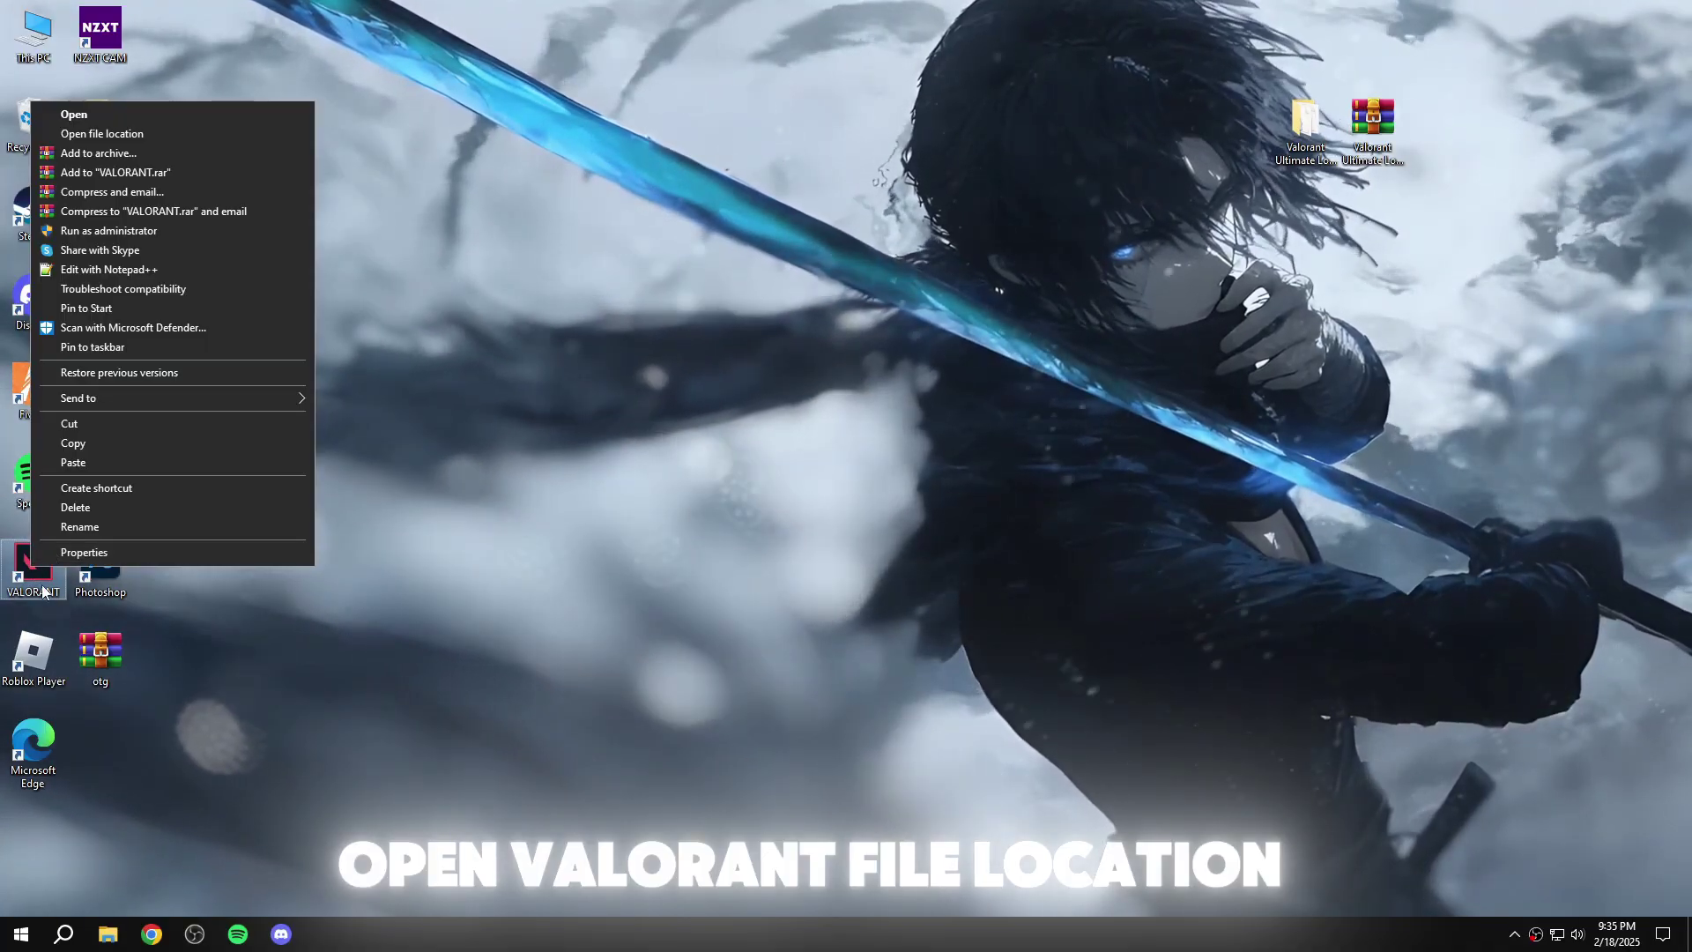
pyautogui.click(97, 134)
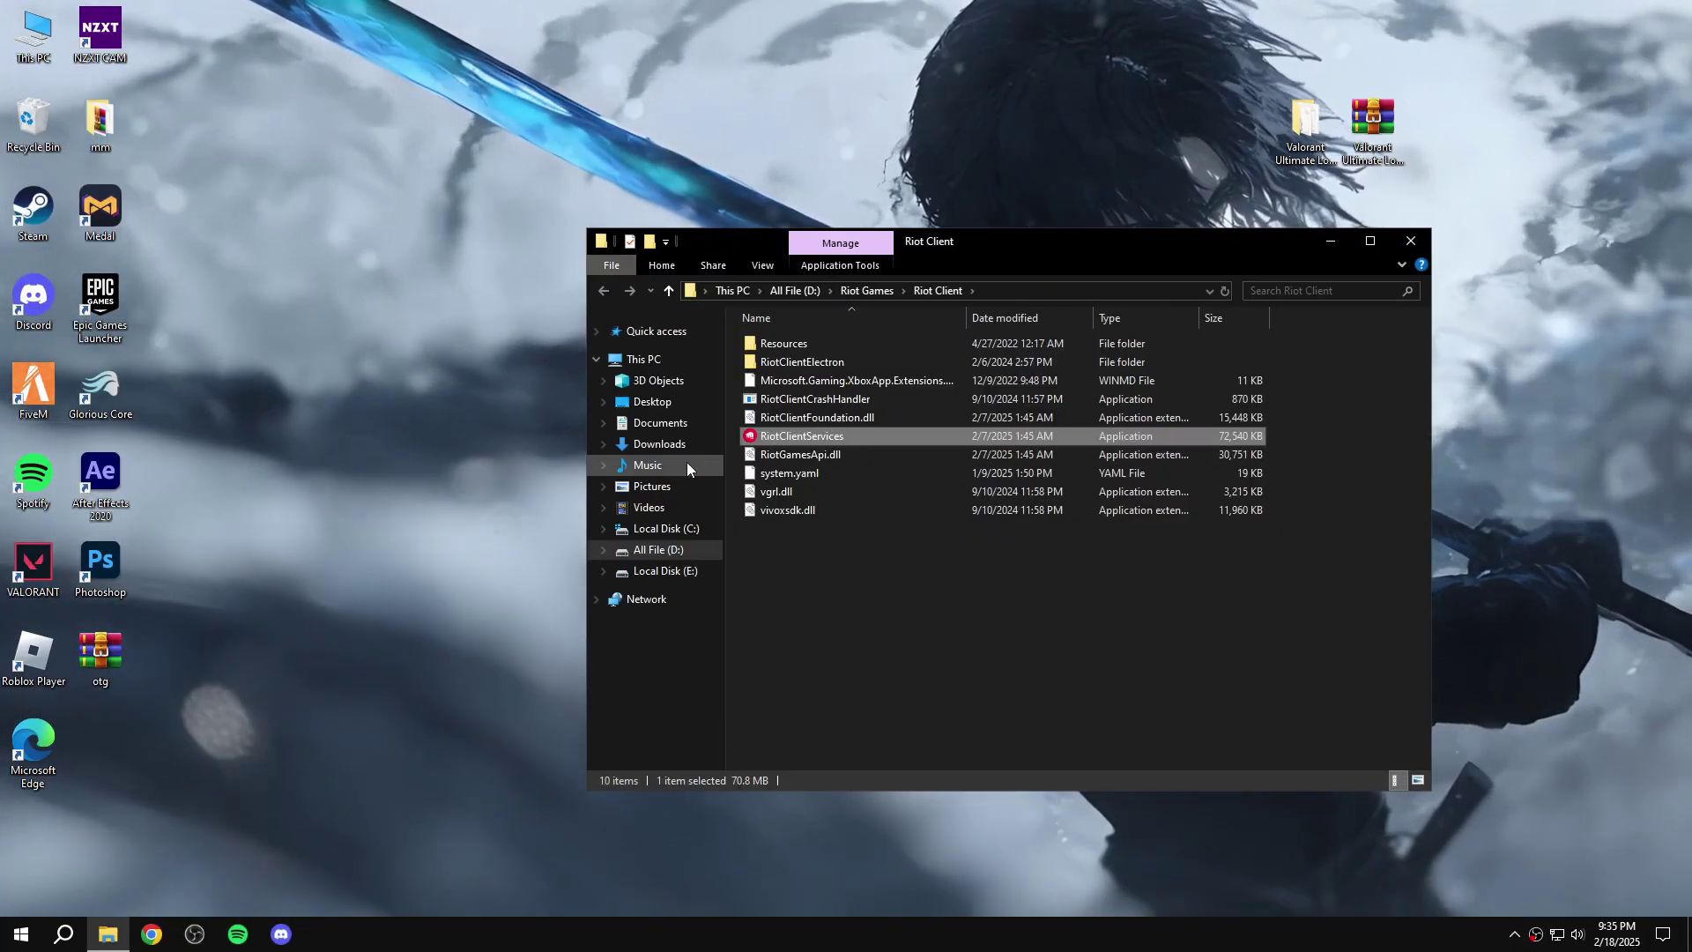
pyautogui.click(868, 290)
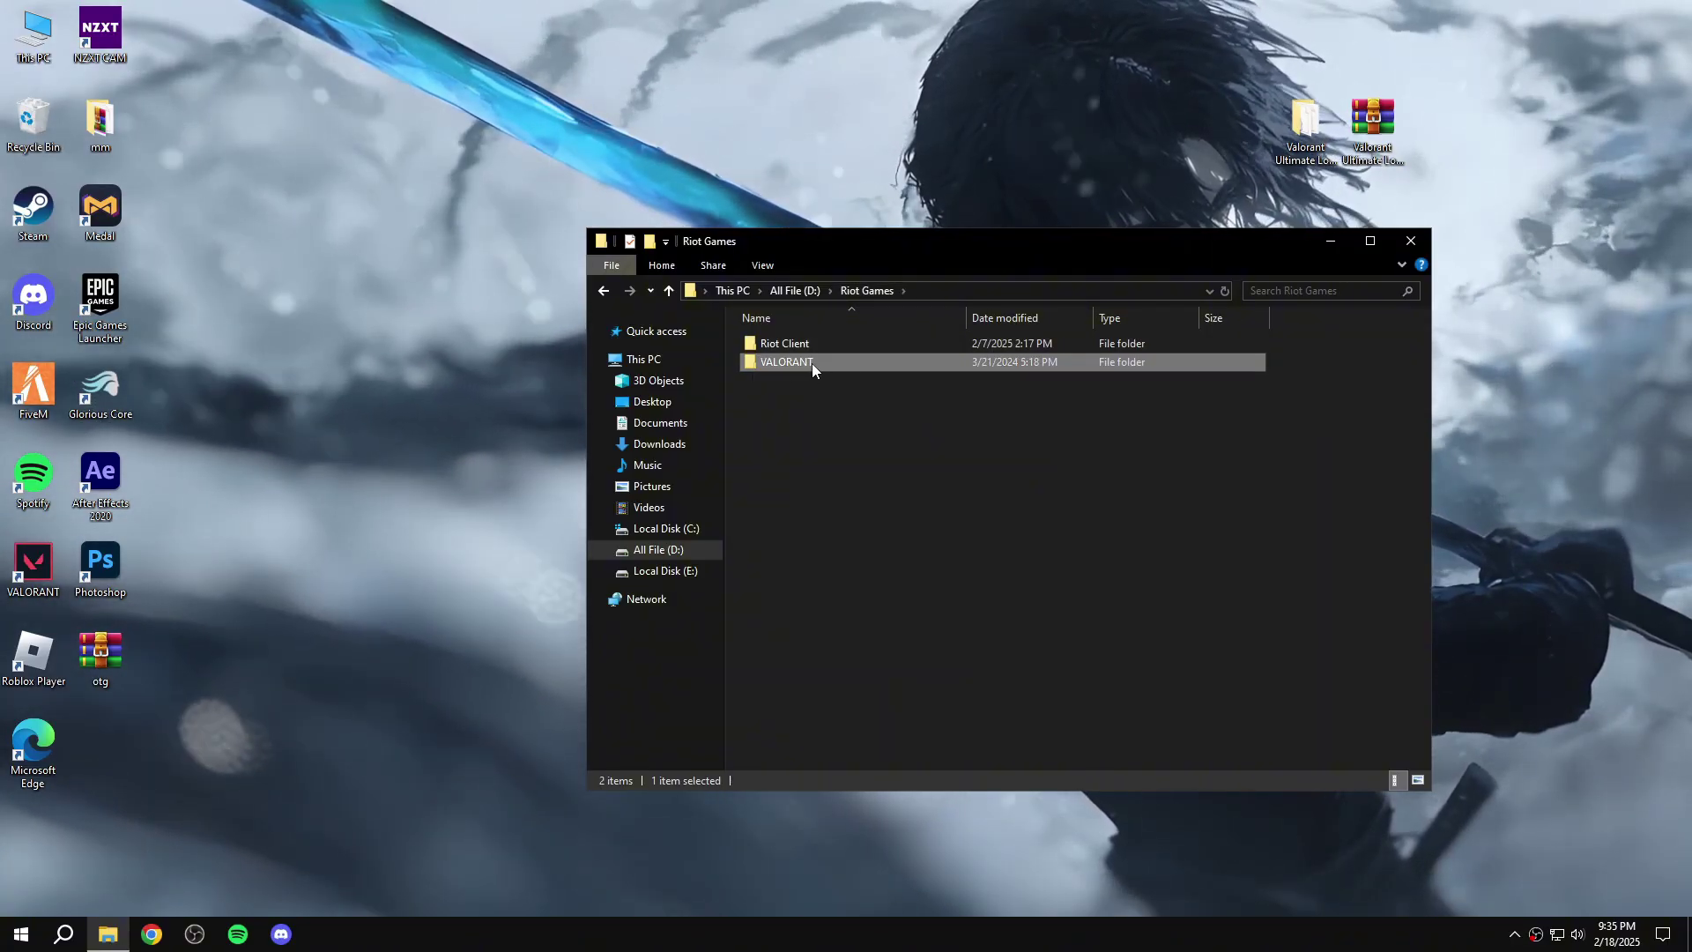
pyautogui.doubleClick(812, 363)
pyautogui.doubleClick(786, 343)
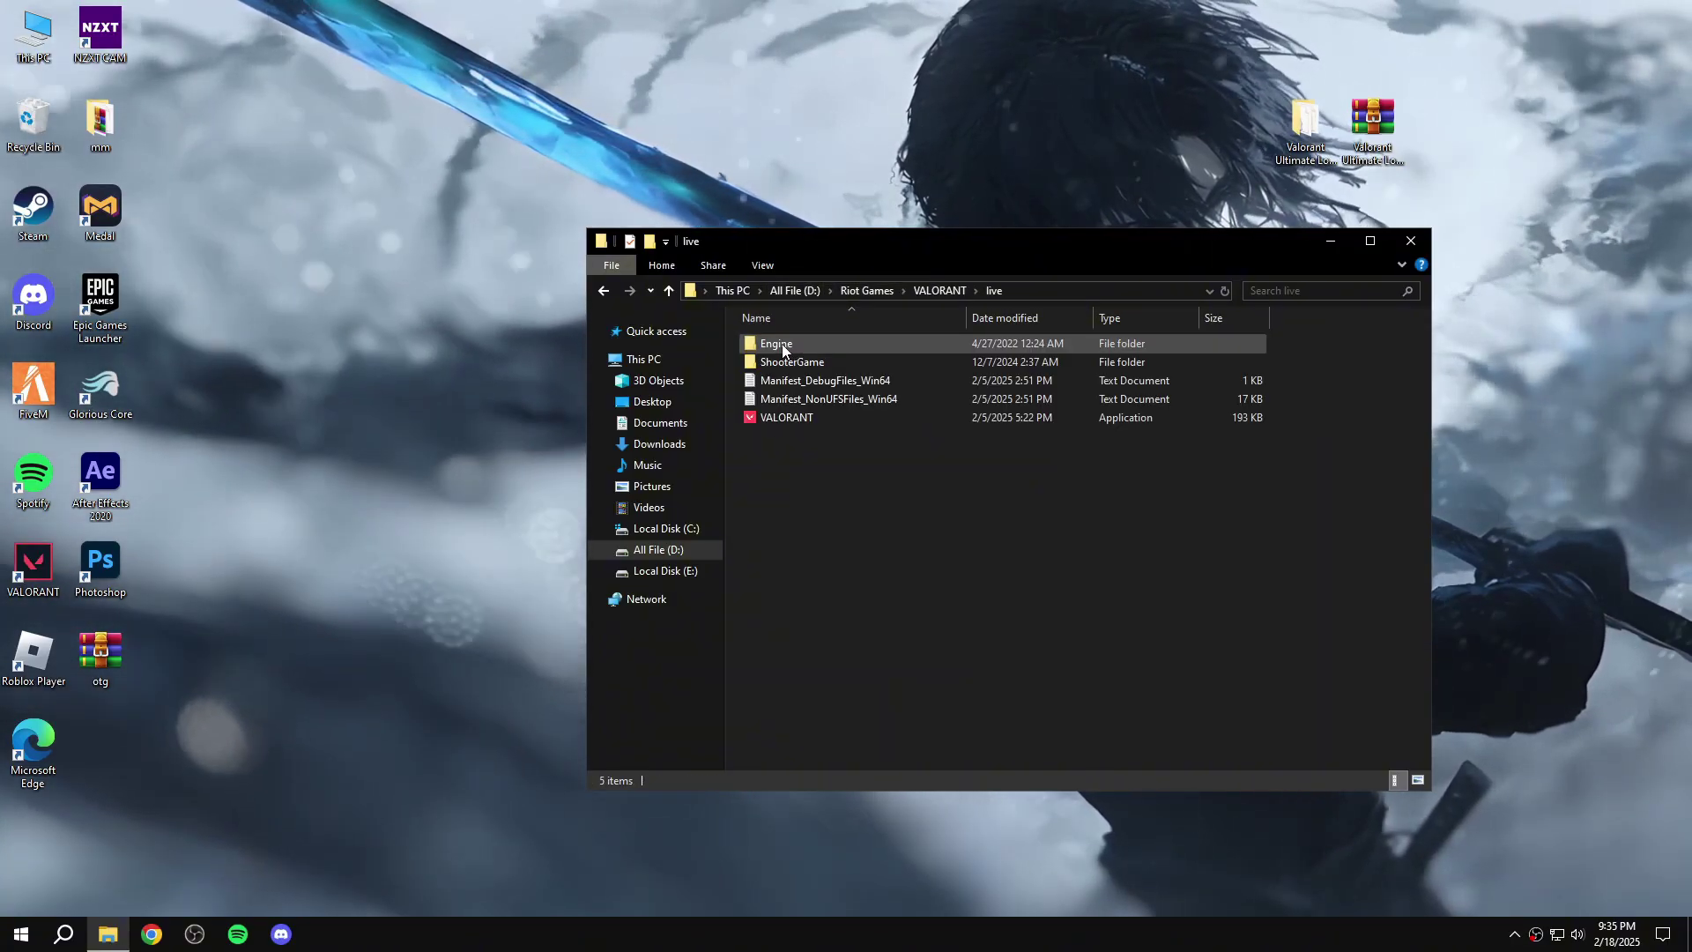
# Open the compatibility properties of the VALORANT application in the live folder and enable Disable fullscreen optimizations.
pyautogui.rightClick(799, 418)
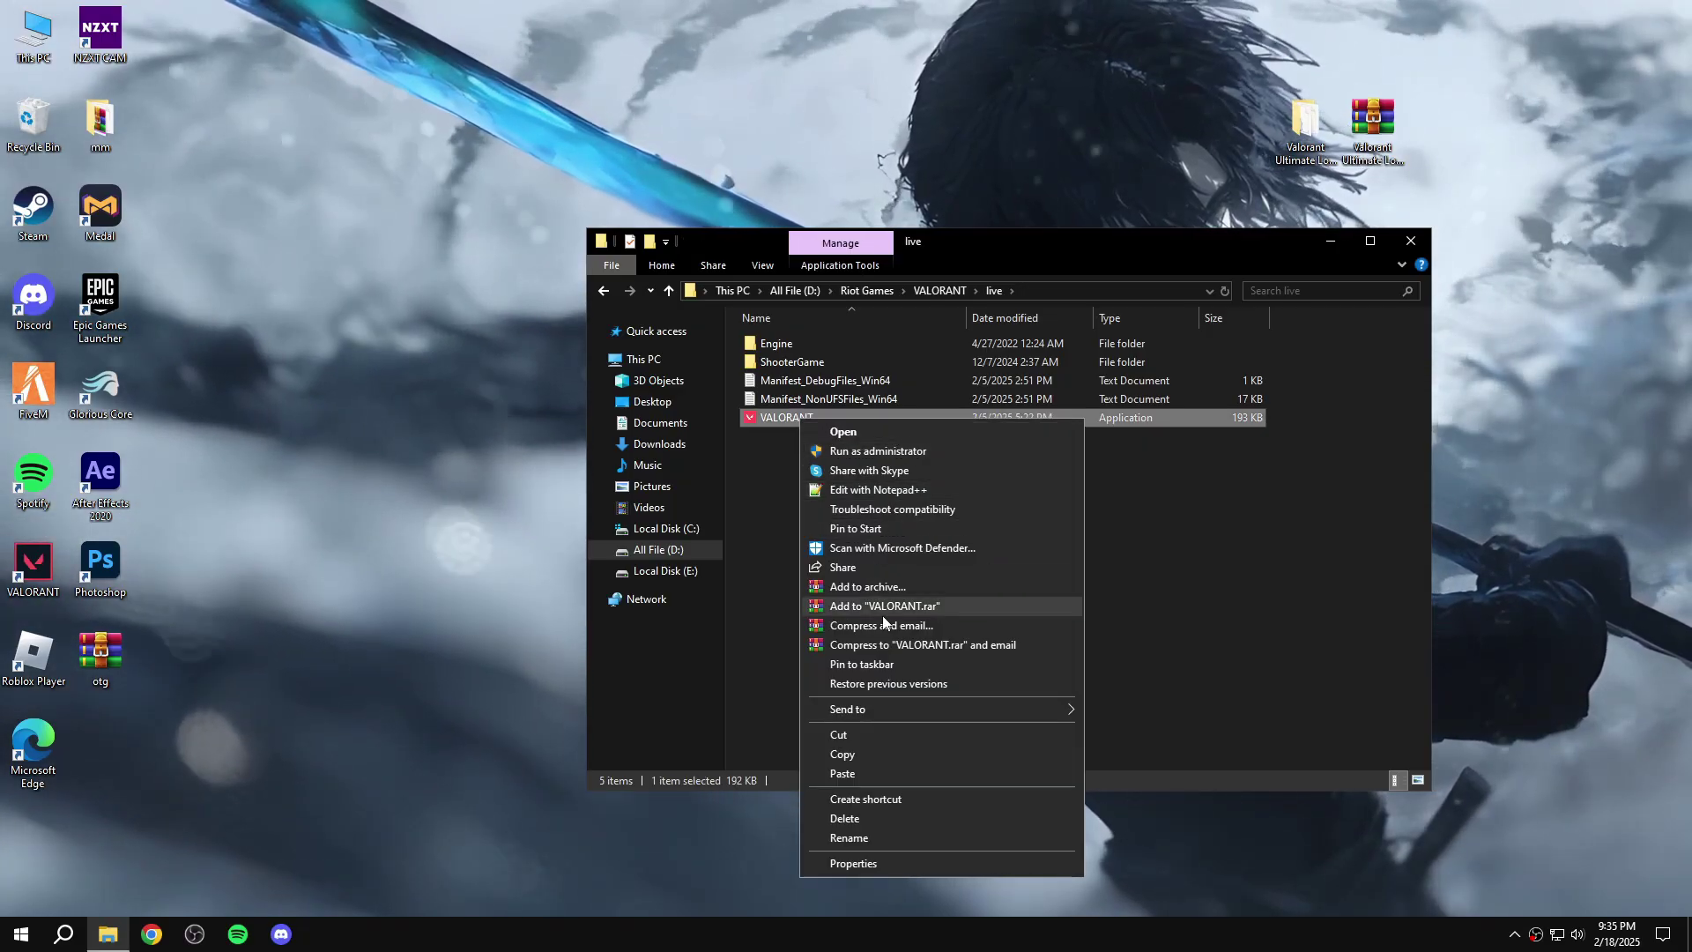
pyautogui.click(882, 864)
pyautogui.click(953, 478)
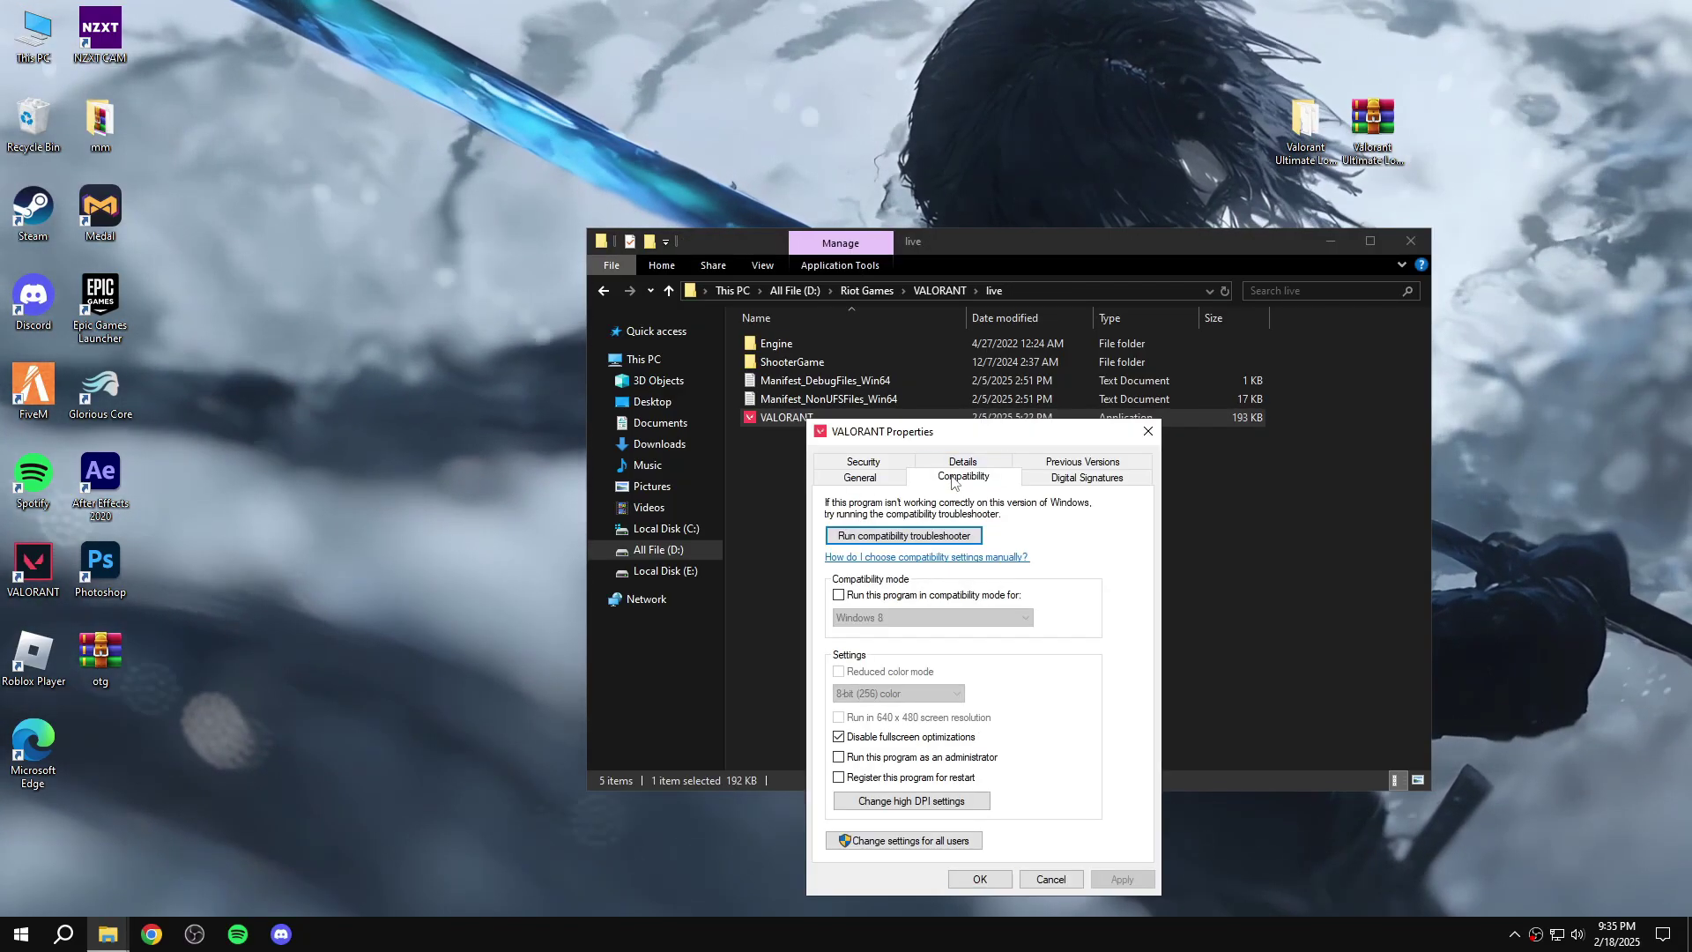
pyautogui.click(838, 738)
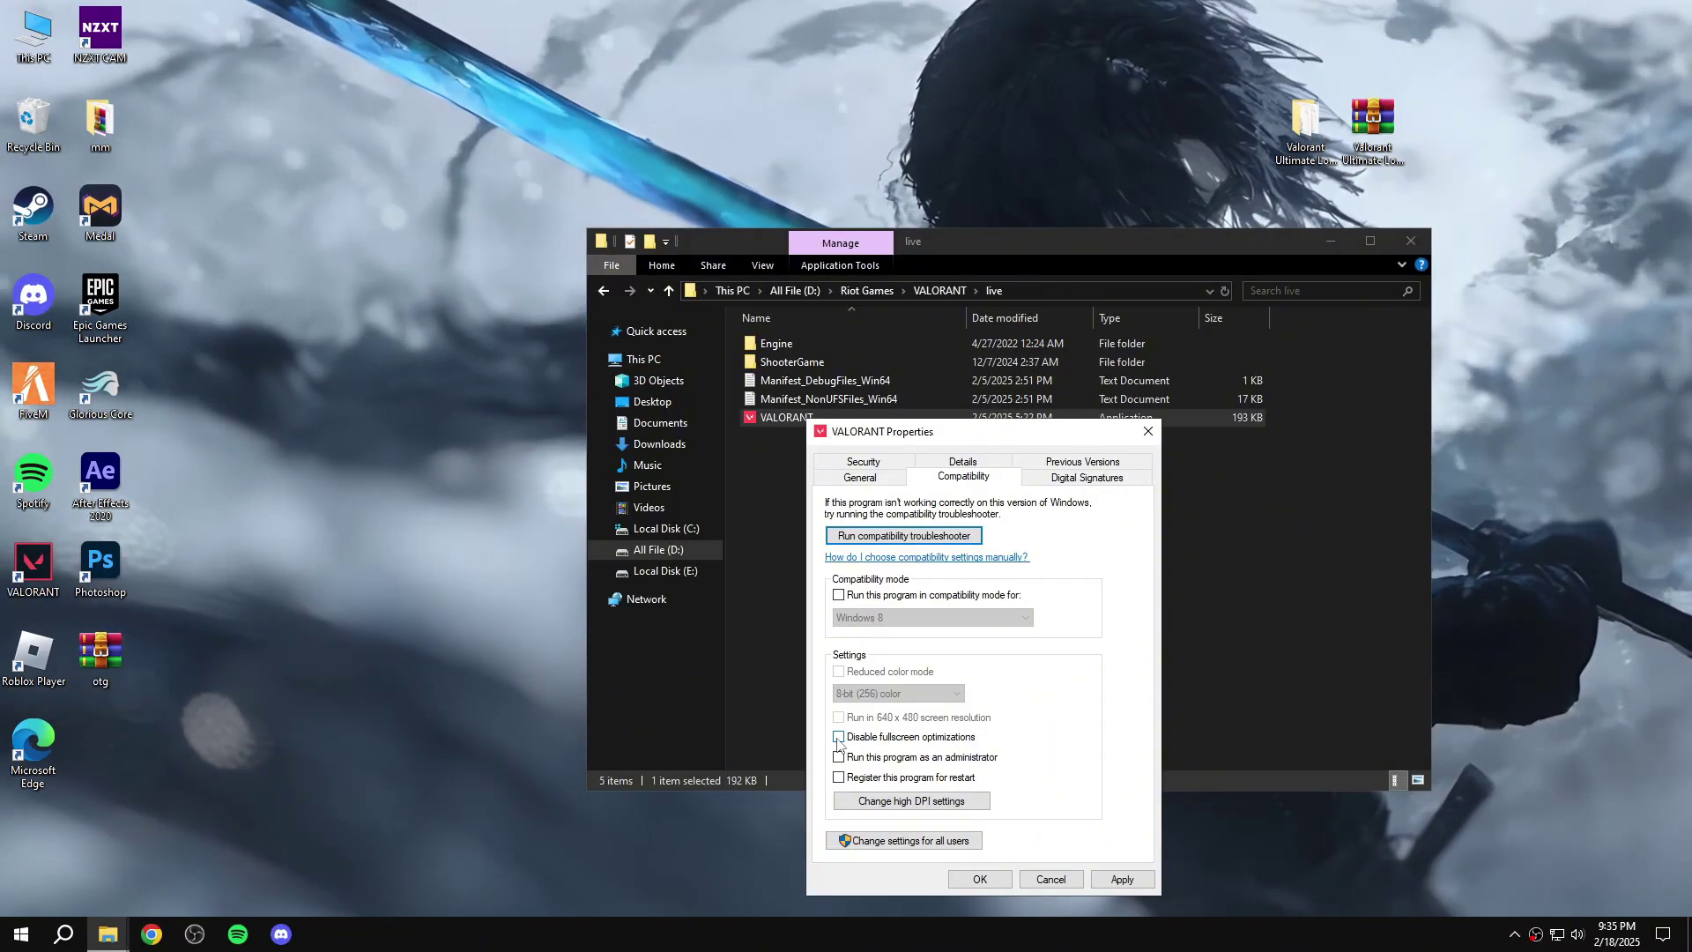
# Override VALORANT's high DPI scaling behavior with scaling performed by Application, and apply the properties.
pyautogui.click(917, 802)
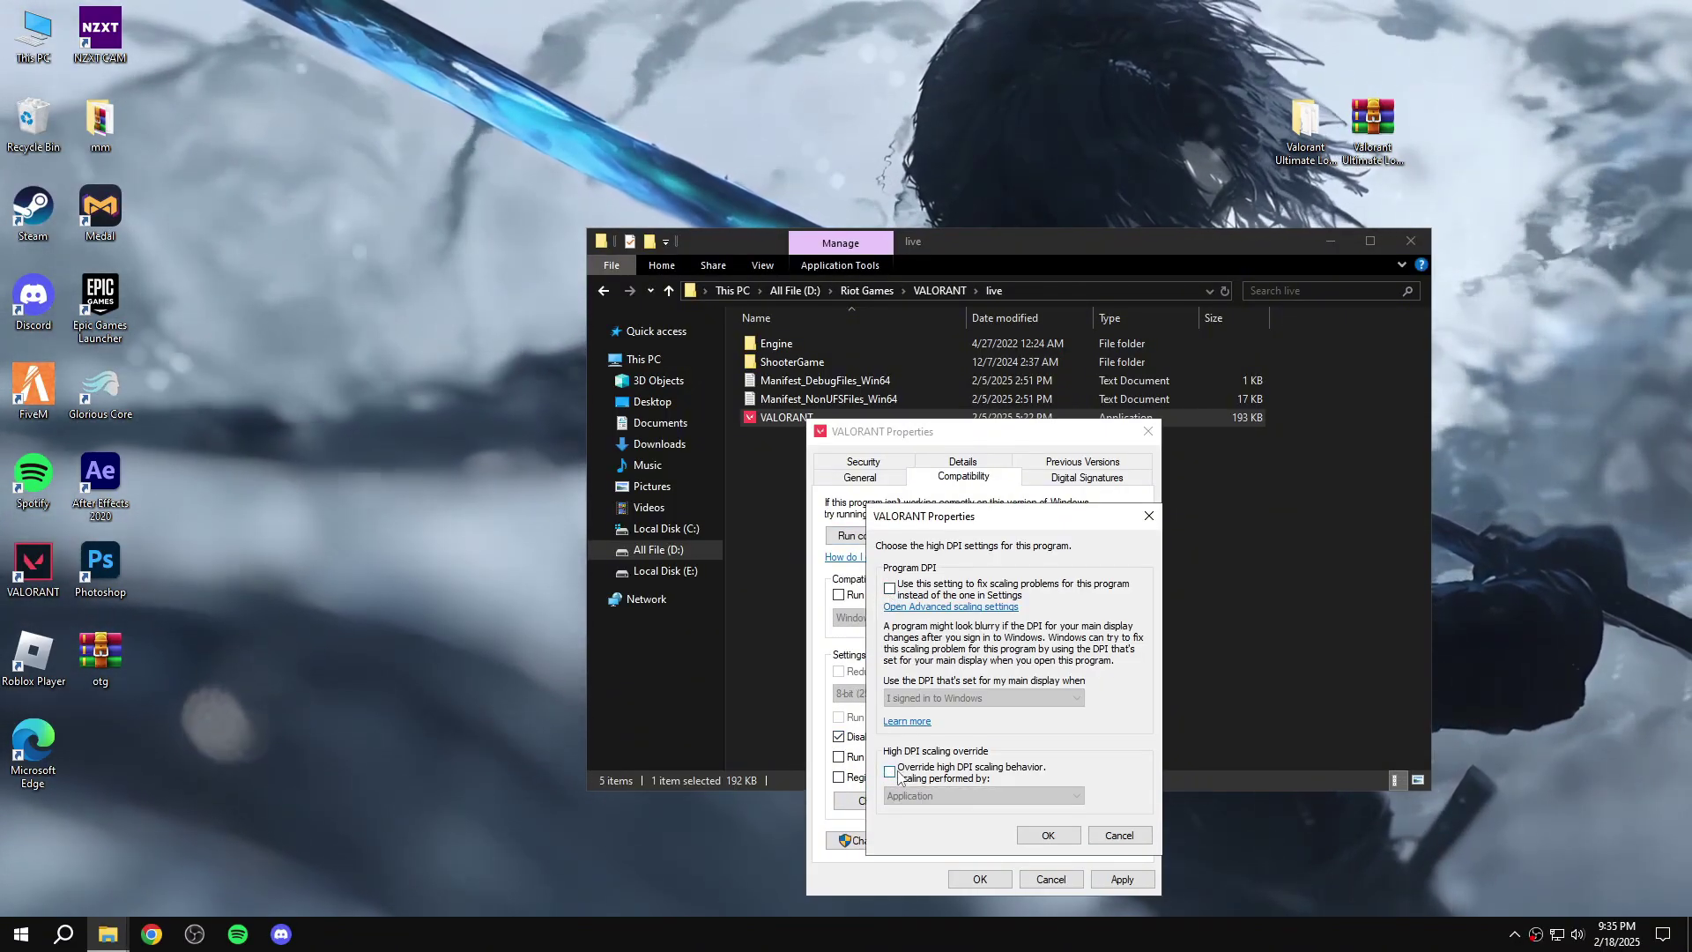
pyautogui.click(937, 796)
pyautogui.click(930, 812)
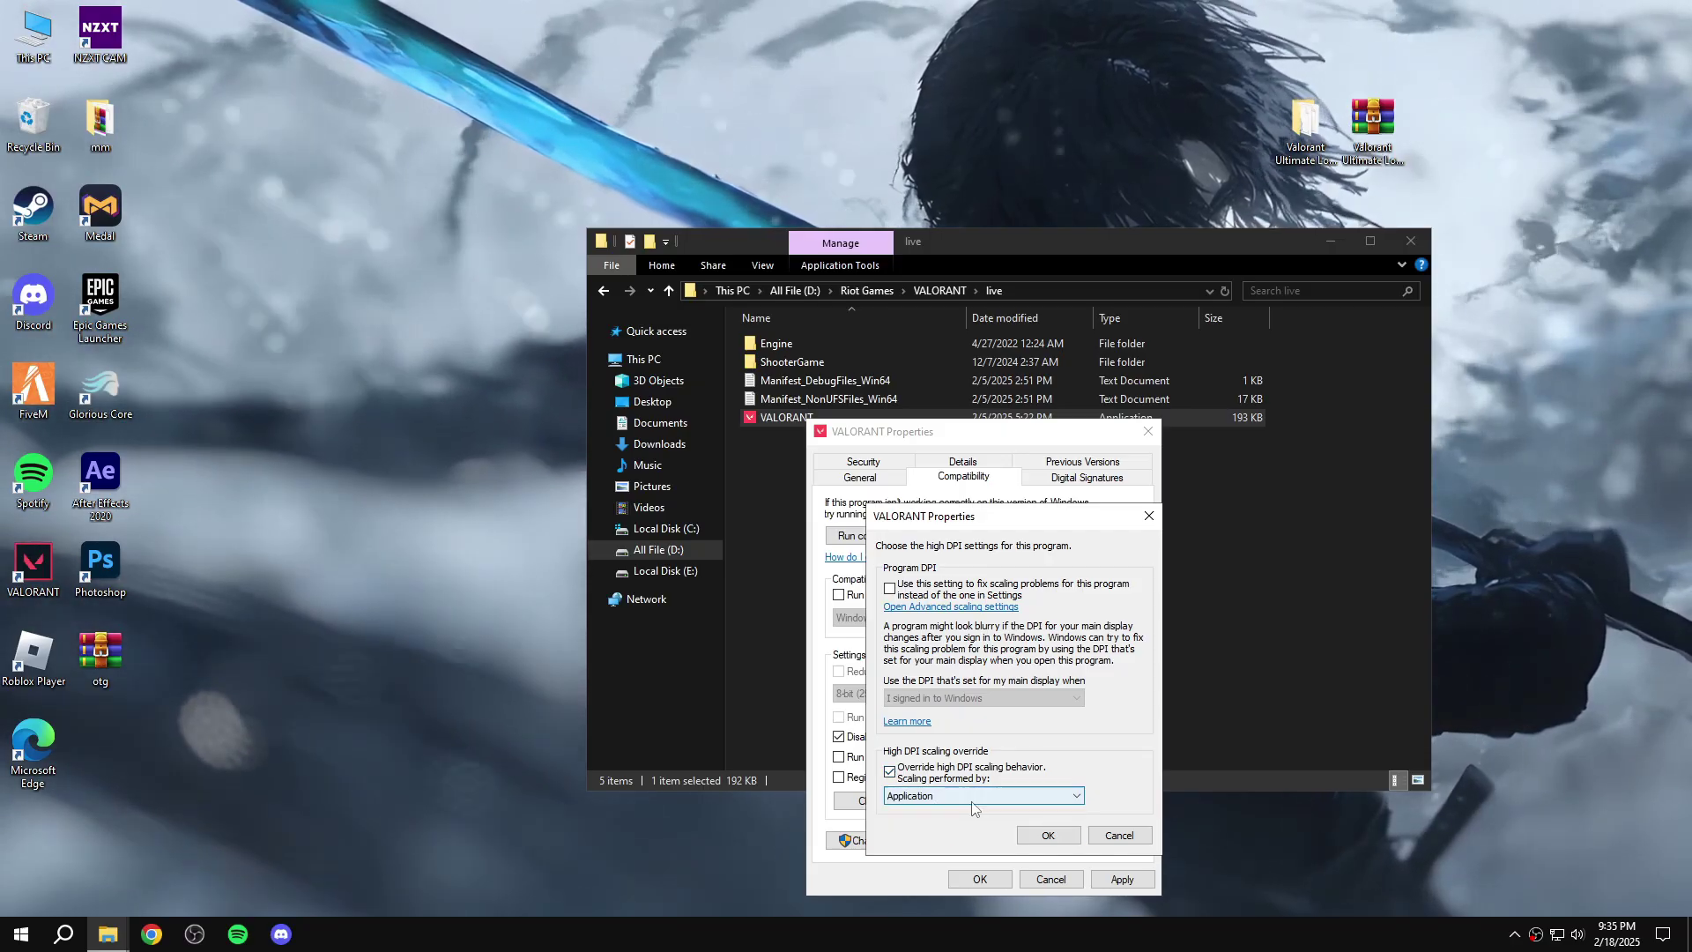
pyautogui.click(1049, 834)
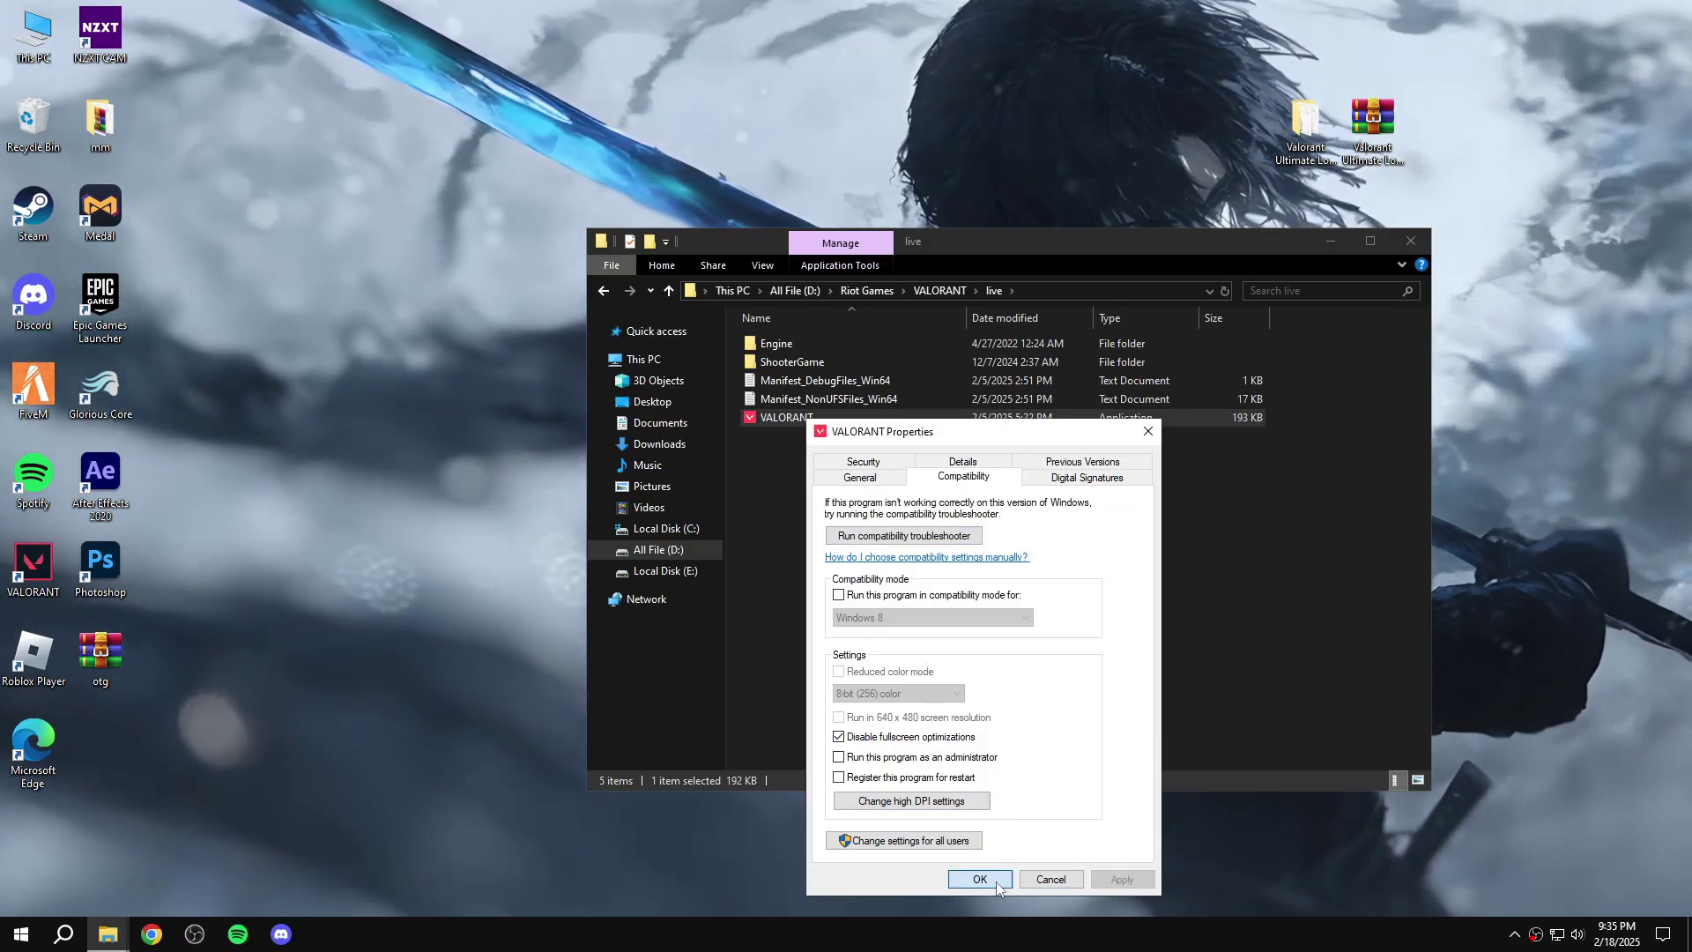
pyautogui.click(1027, 882)
# Copy the path of the VALORANT live folder.
pyautogui.click(831, 296)
pyautogui.press('super+c')
pyautogui.rightClick(864, 294)
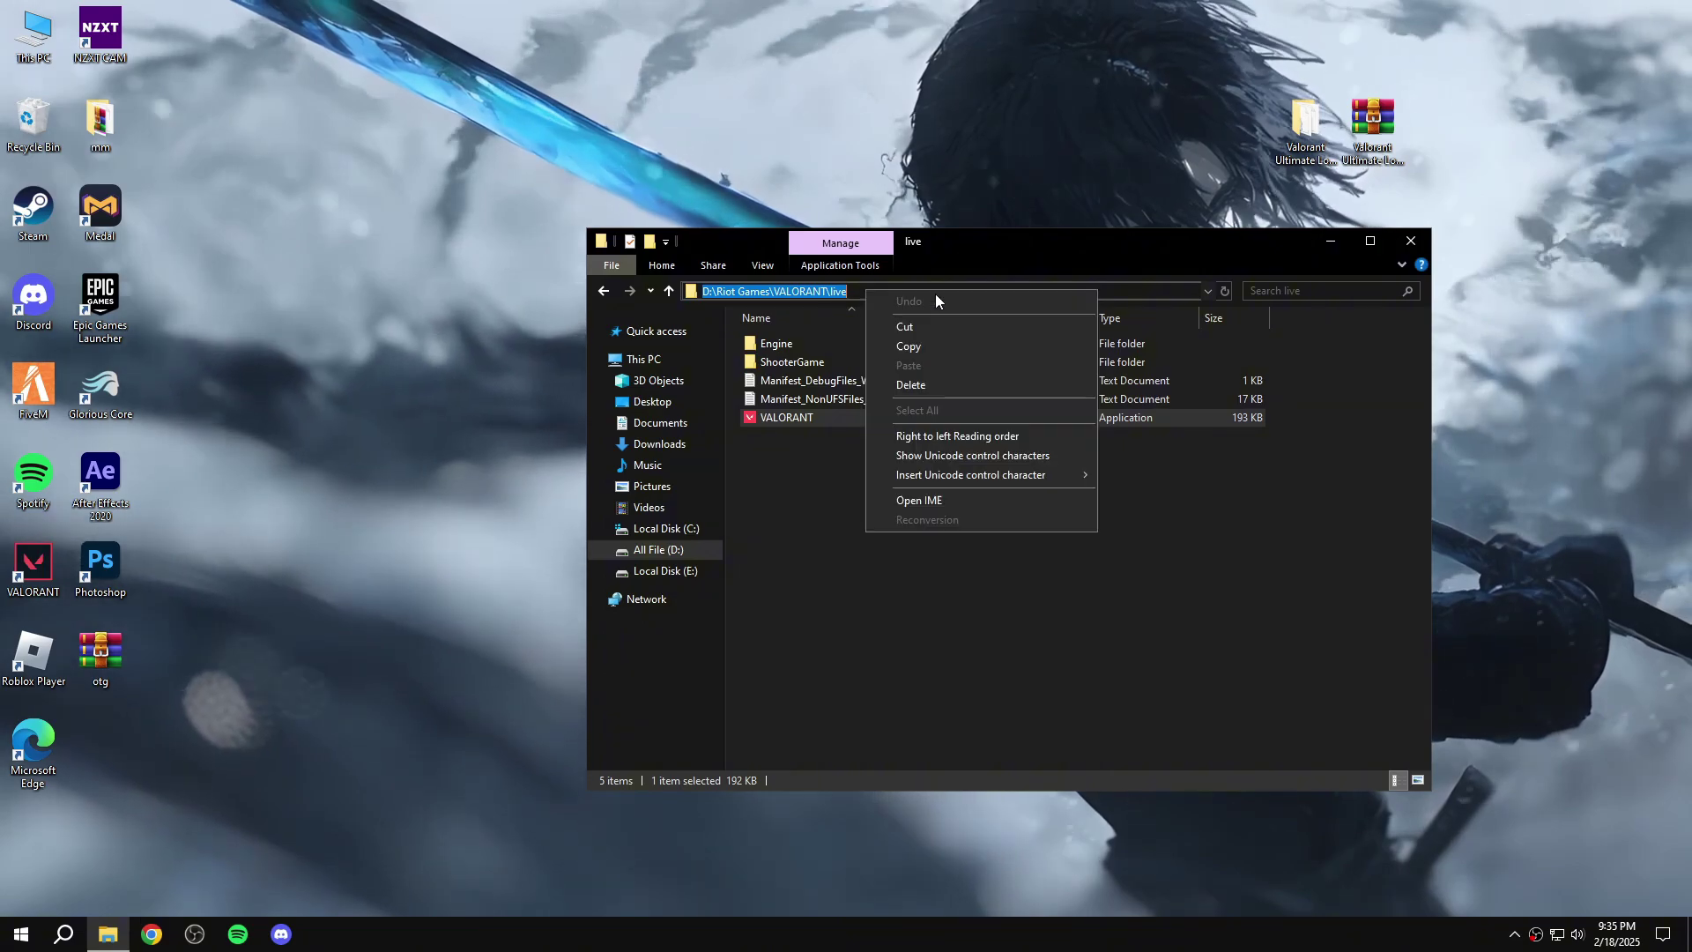
pyautogui.click(917, 351)
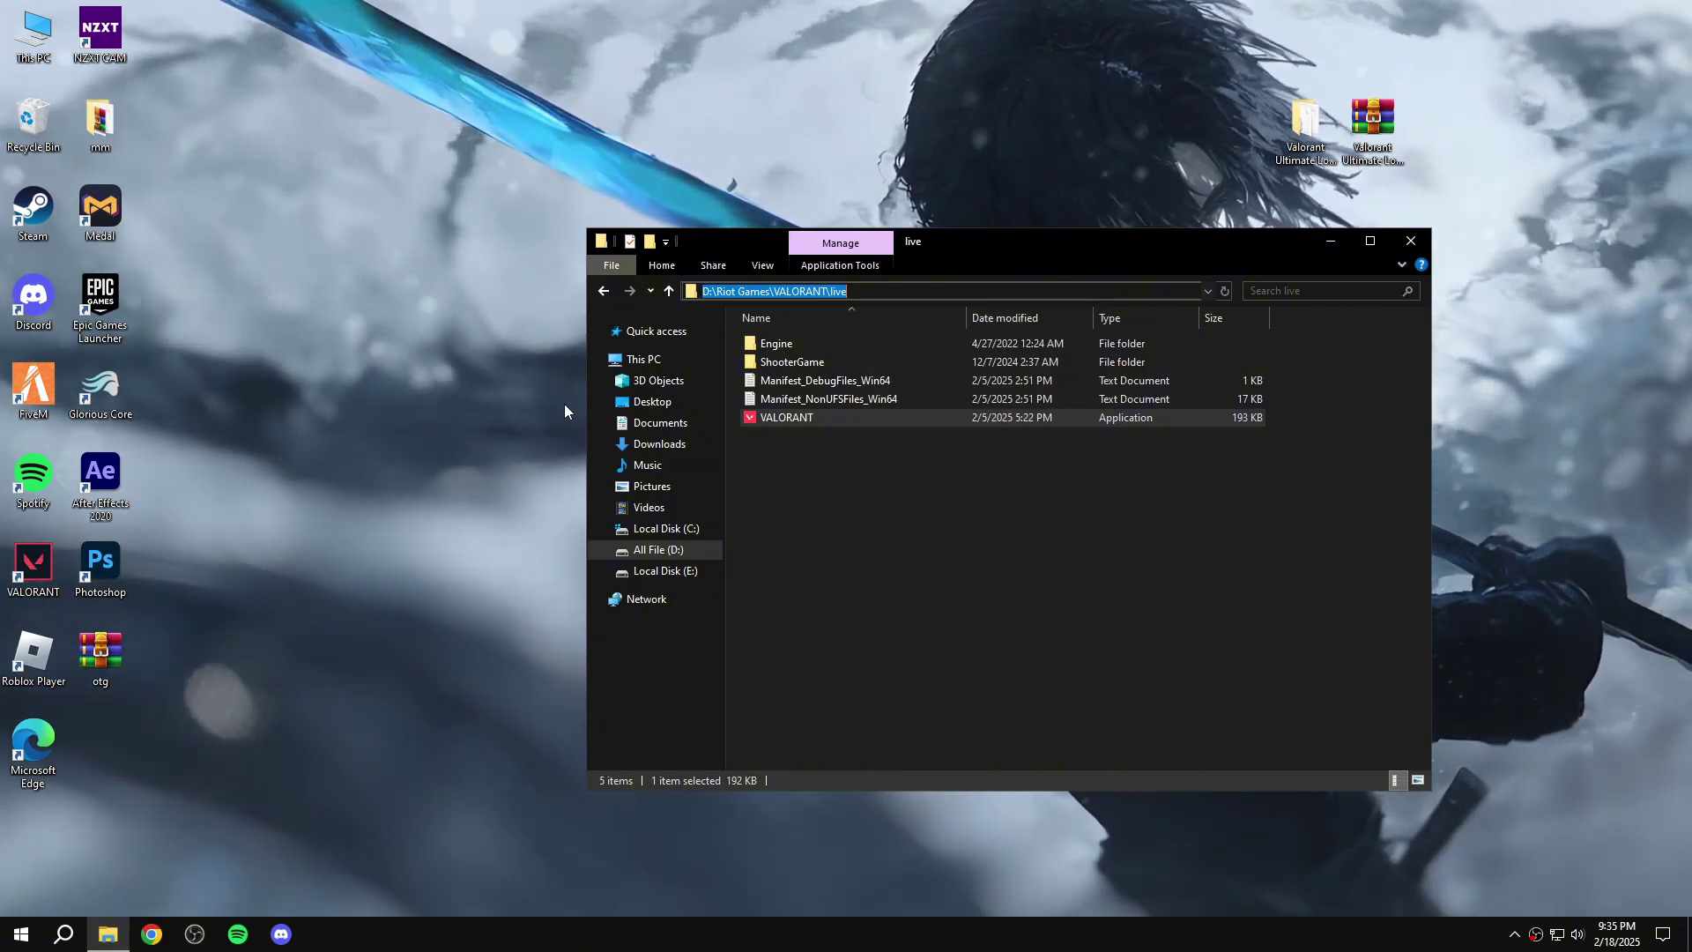
# Open the Windows display settings from the desktop and go to Graphics settings.
pyautogui.rightClick(354, 238)
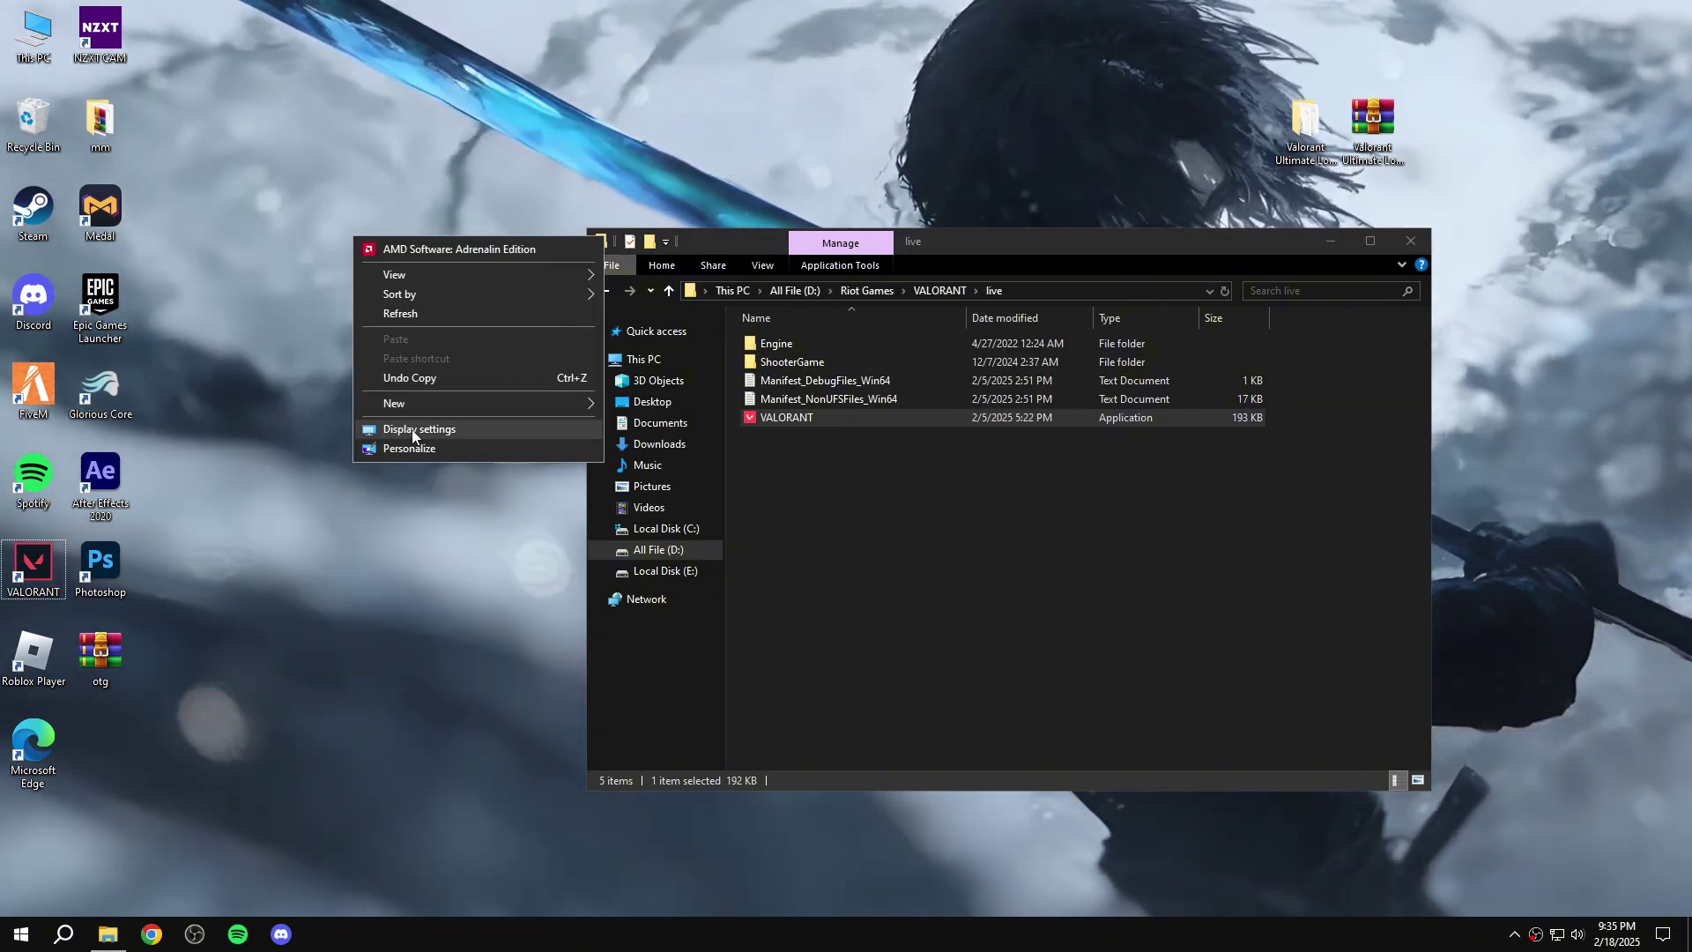
pyautogui.click(402, 429)
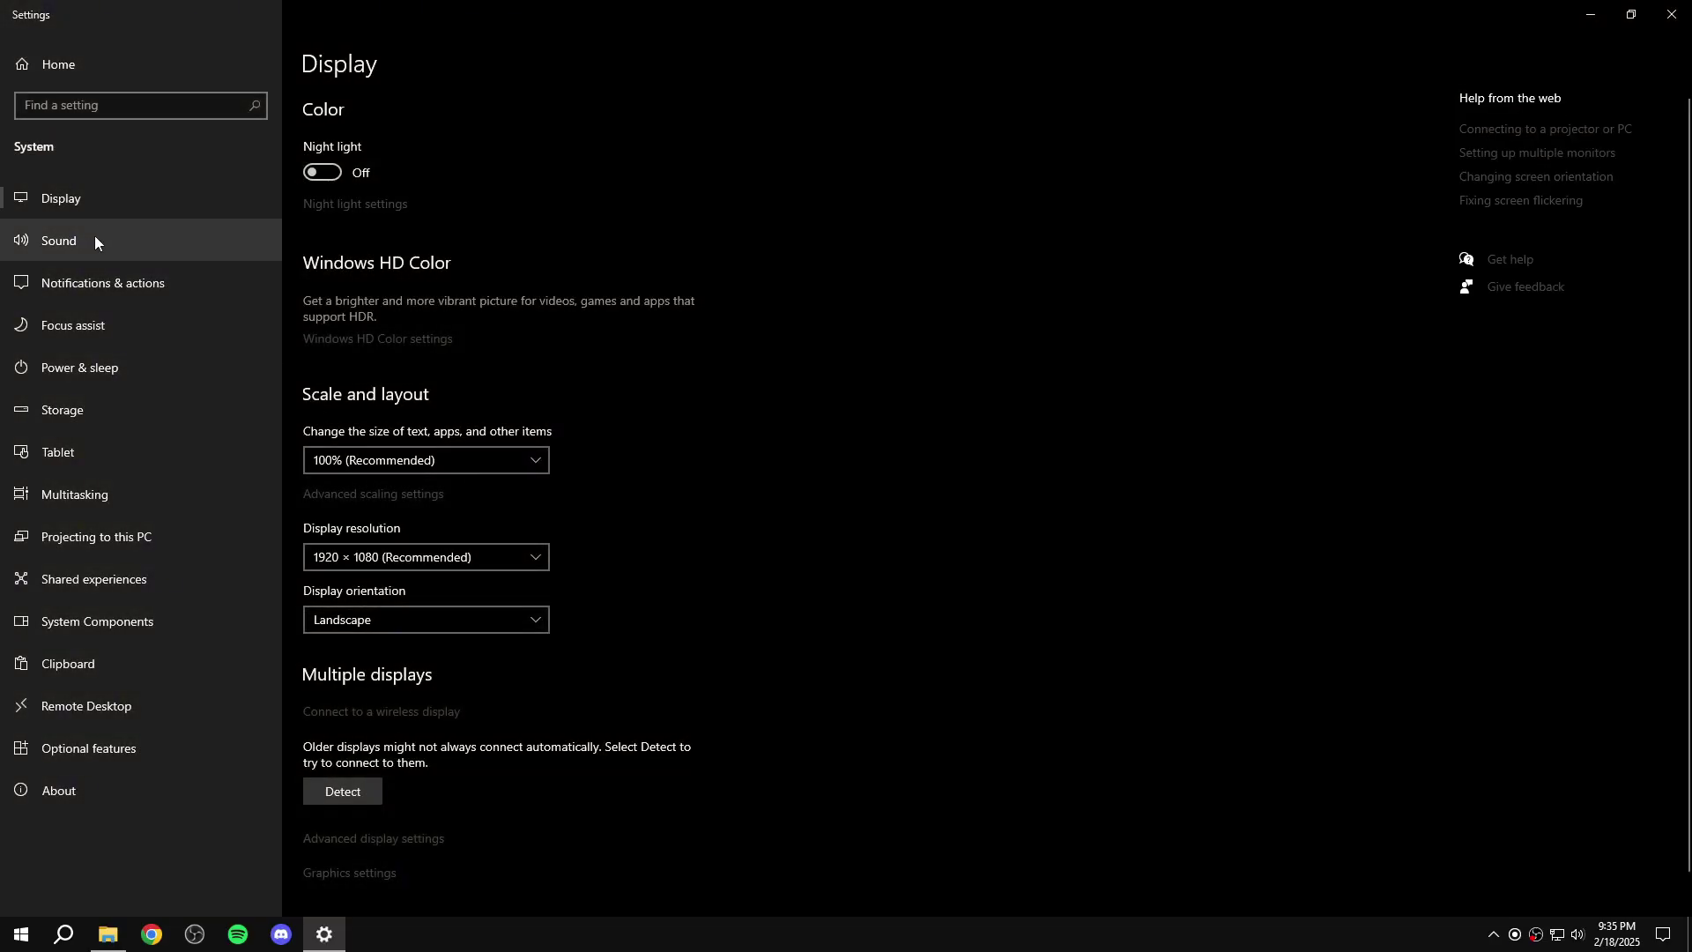
pyautogui.scroll(-1, 521, 682)
pyautogui.click(370, 837)
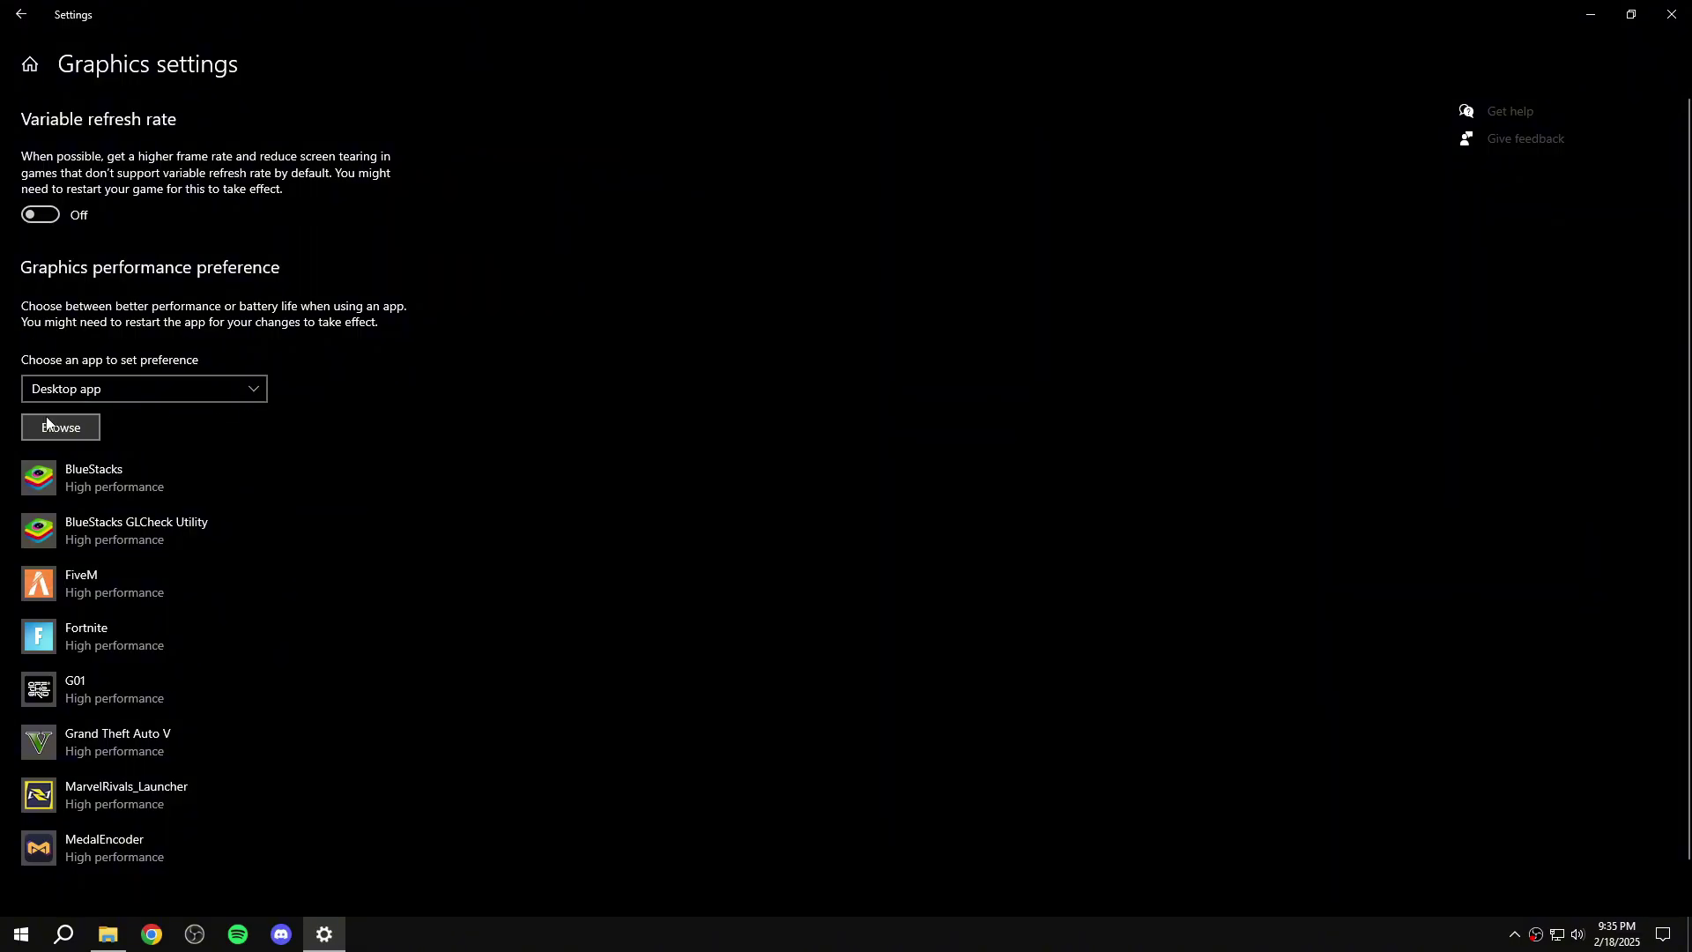
# Add VALORANT.exe from the copied live folder path to the graphics performance preference list.
pyautogui.click(60, 426)
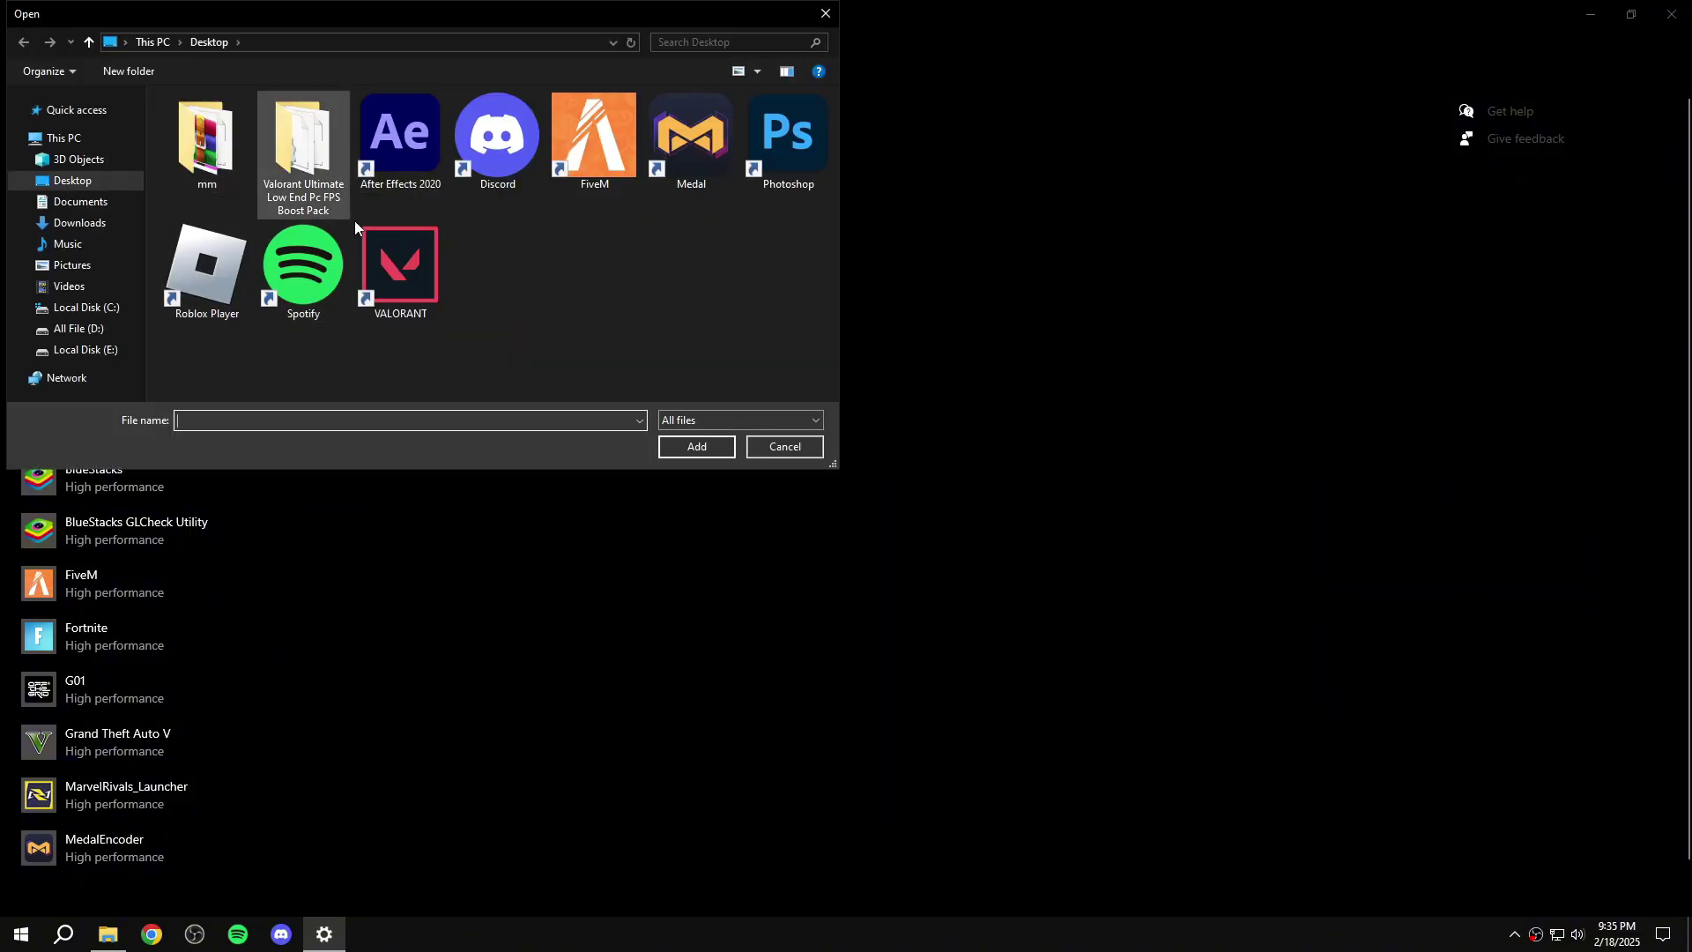
pyautogui.rightClick(241, 424)
pyautogui.click(284, 505)
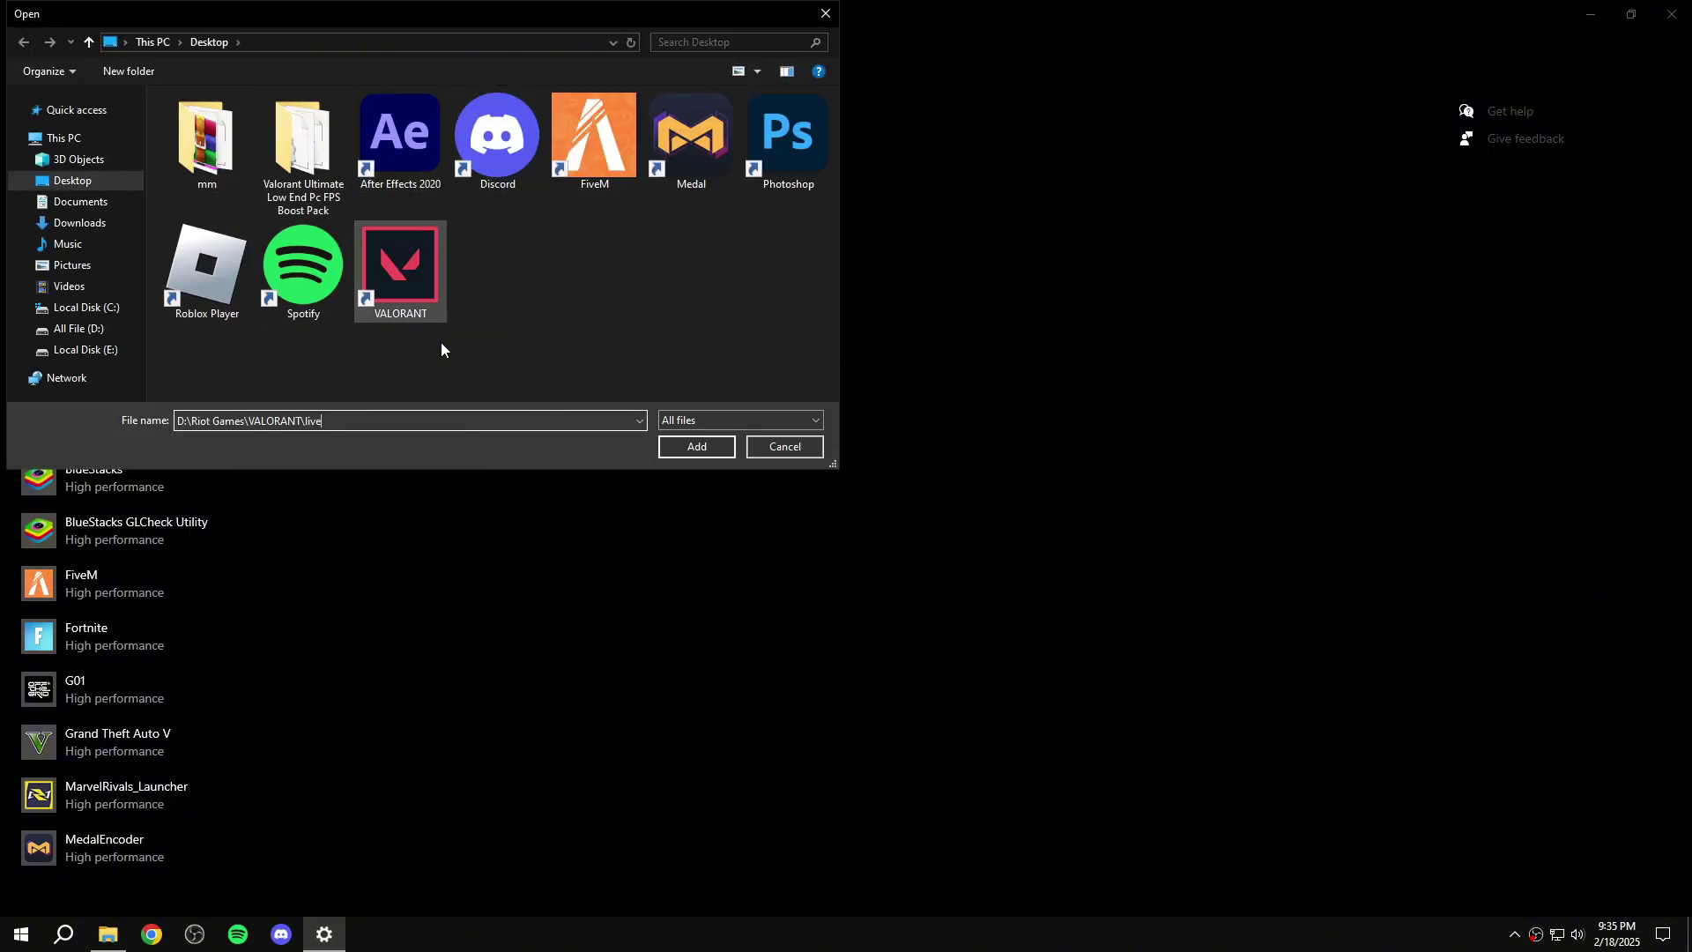
pyautogui.click(697, 448)
pyautogui.click(695, 447)
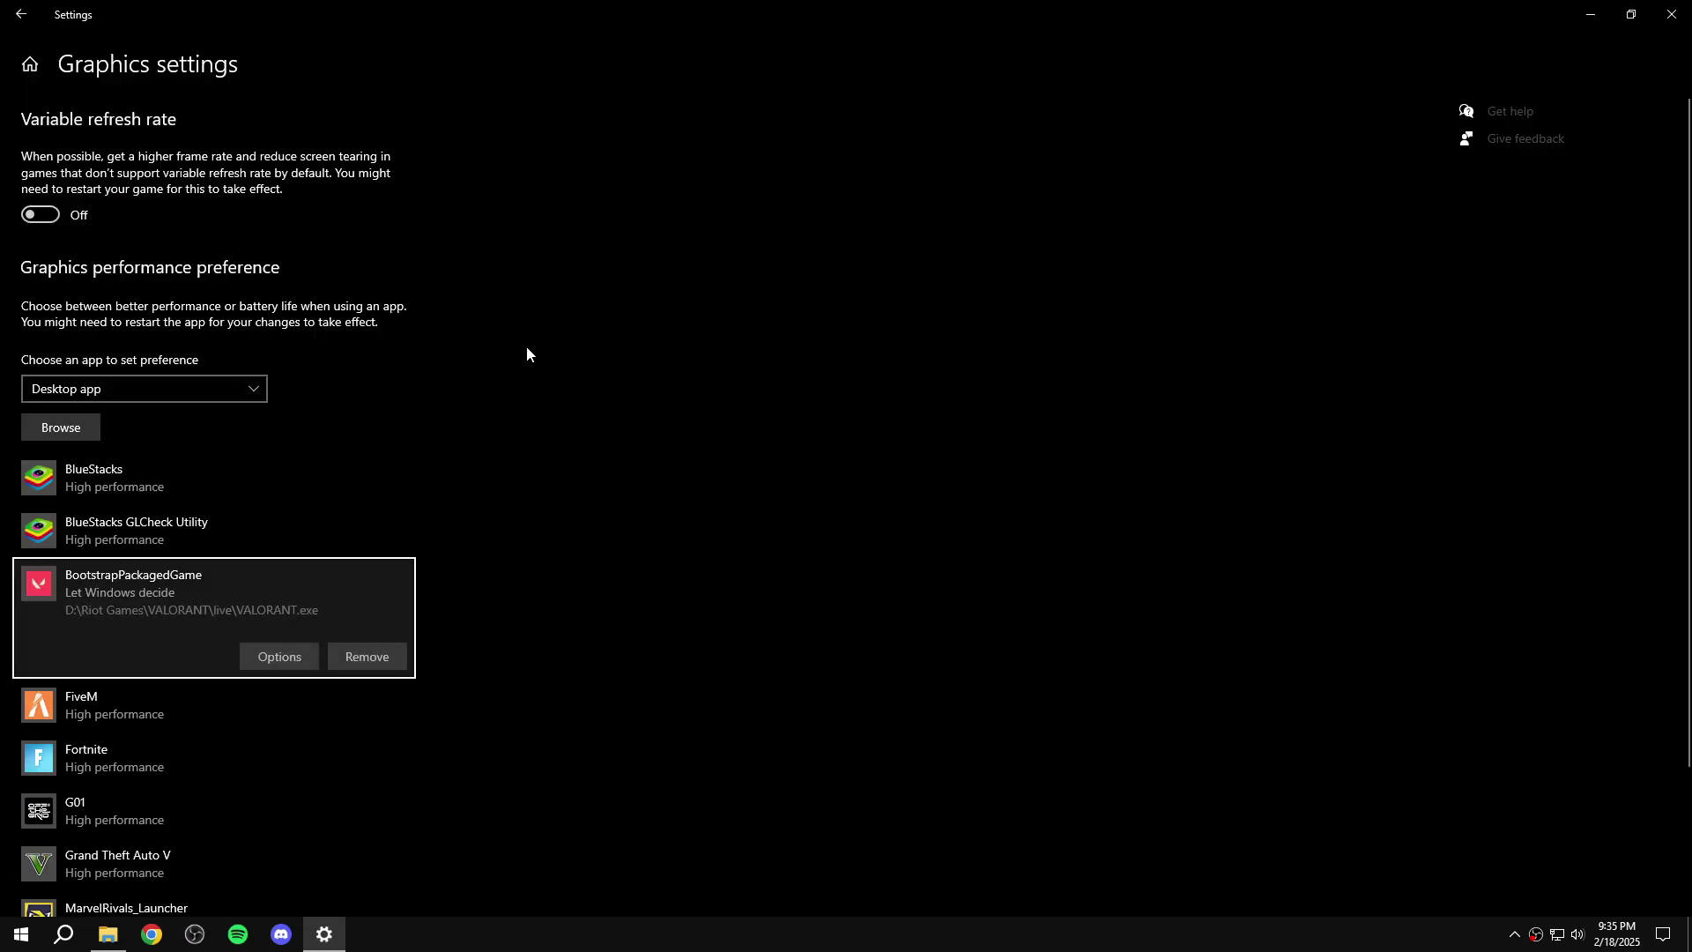
# Set VALORANT's graphics preference to High performance, save it, and close Settings and the live folder window.
pyautogui.click(280, 658)
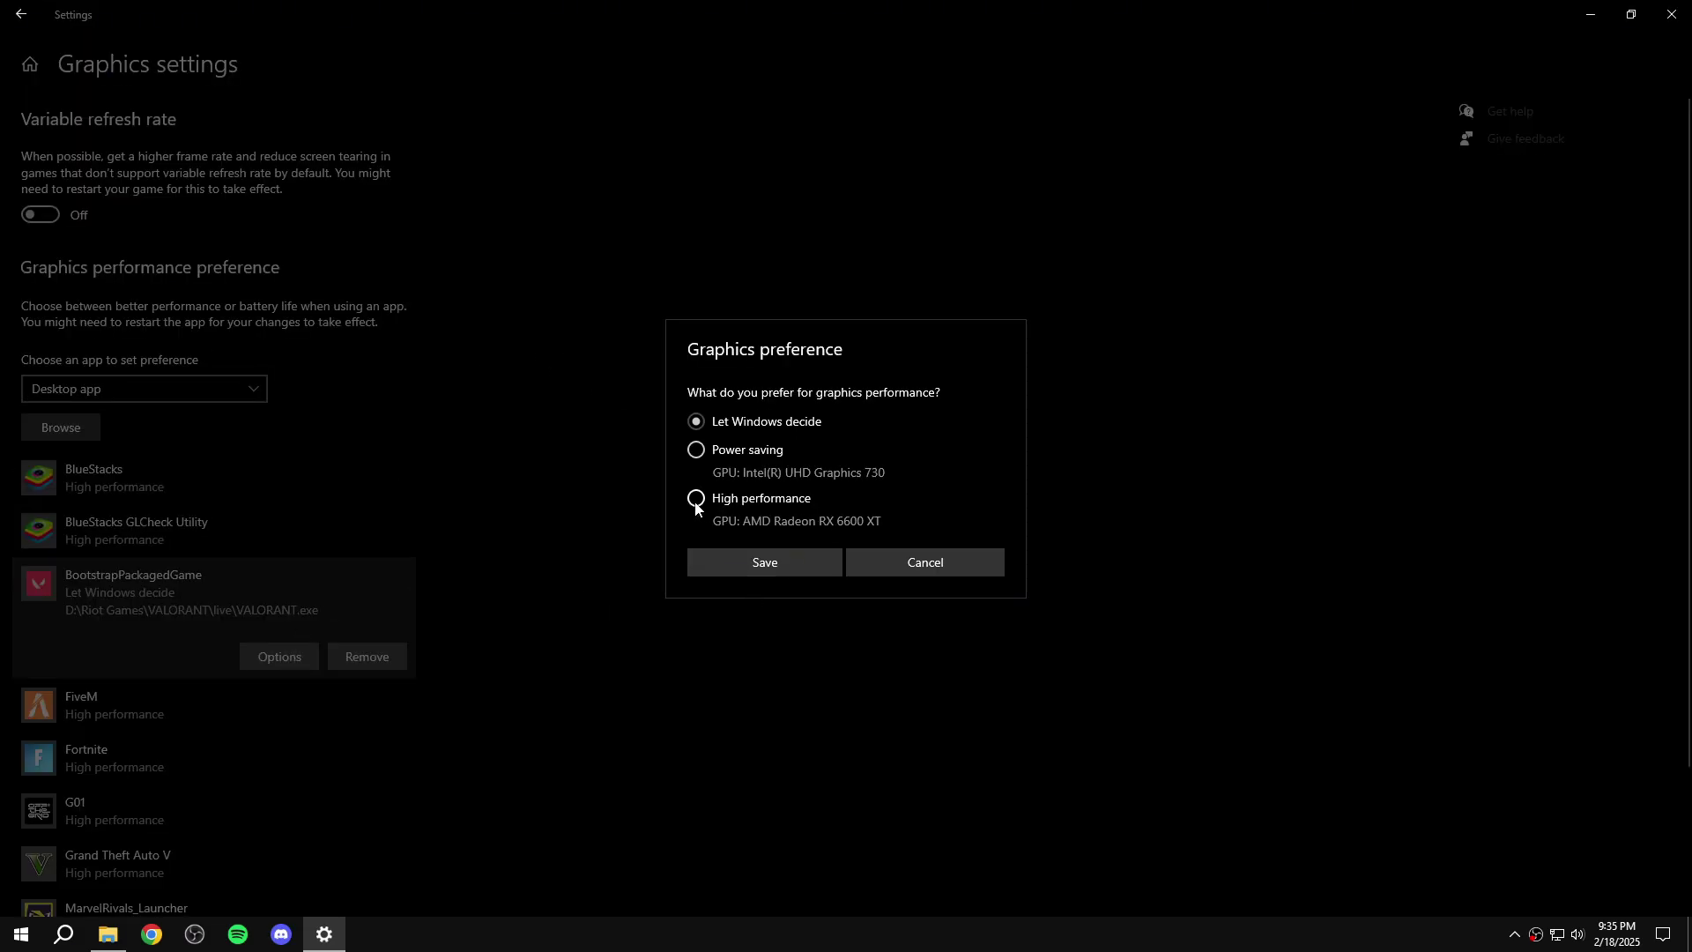
pyautogui.click(790, 561)
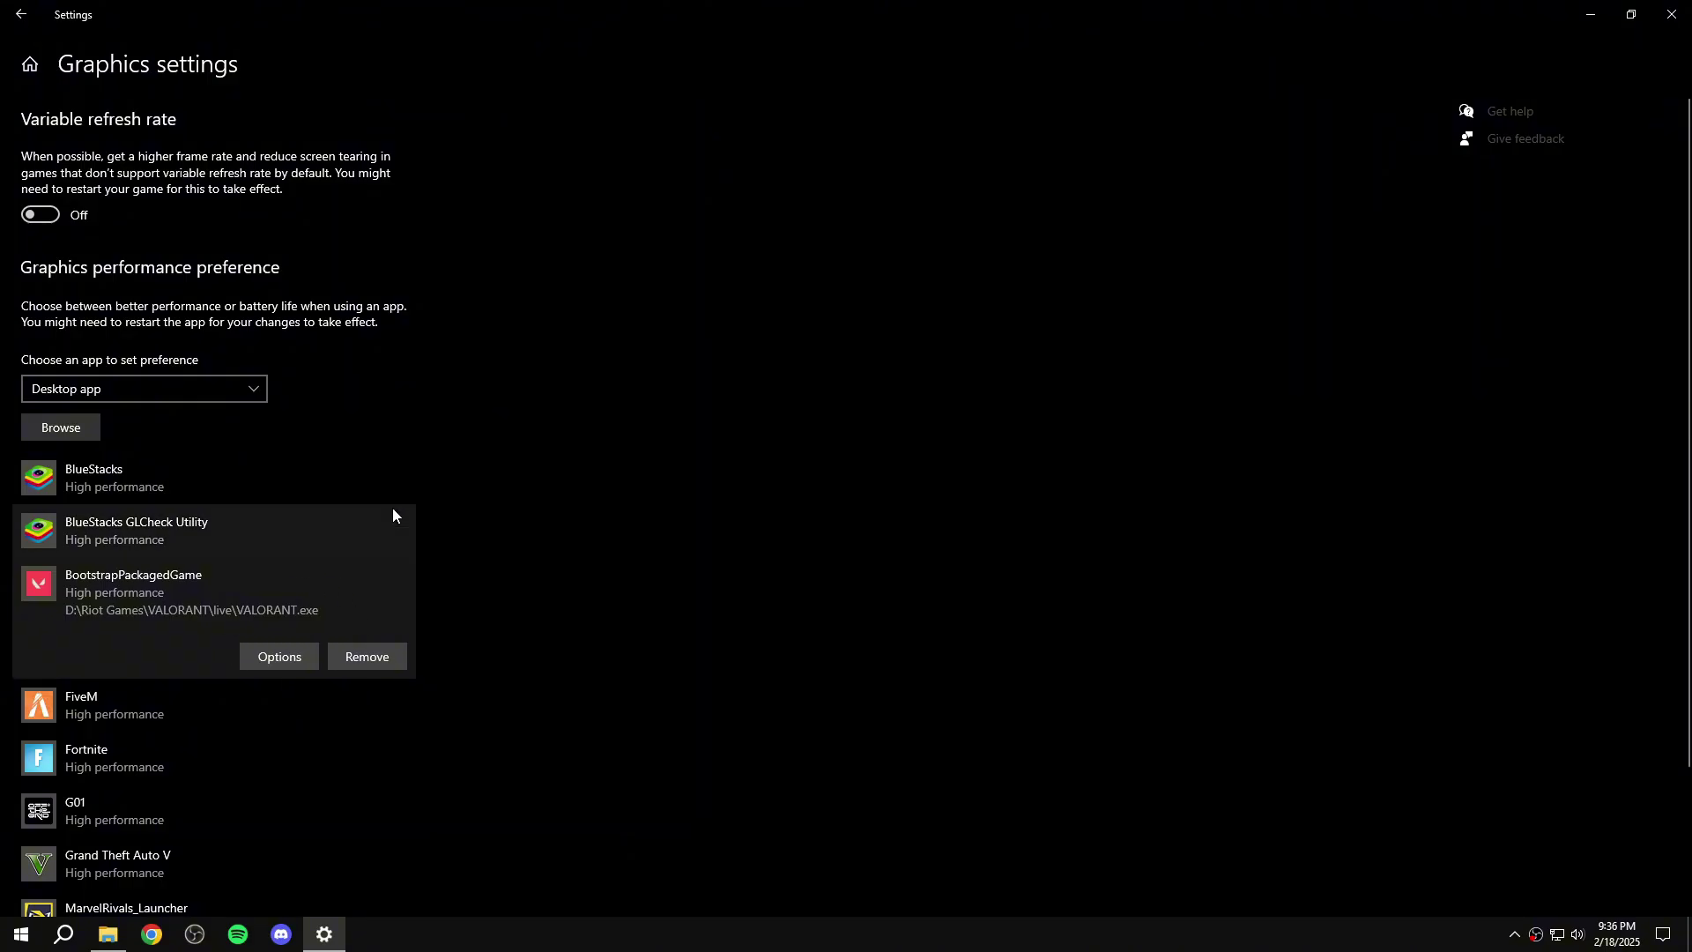
pyautogui.click(18, 14)
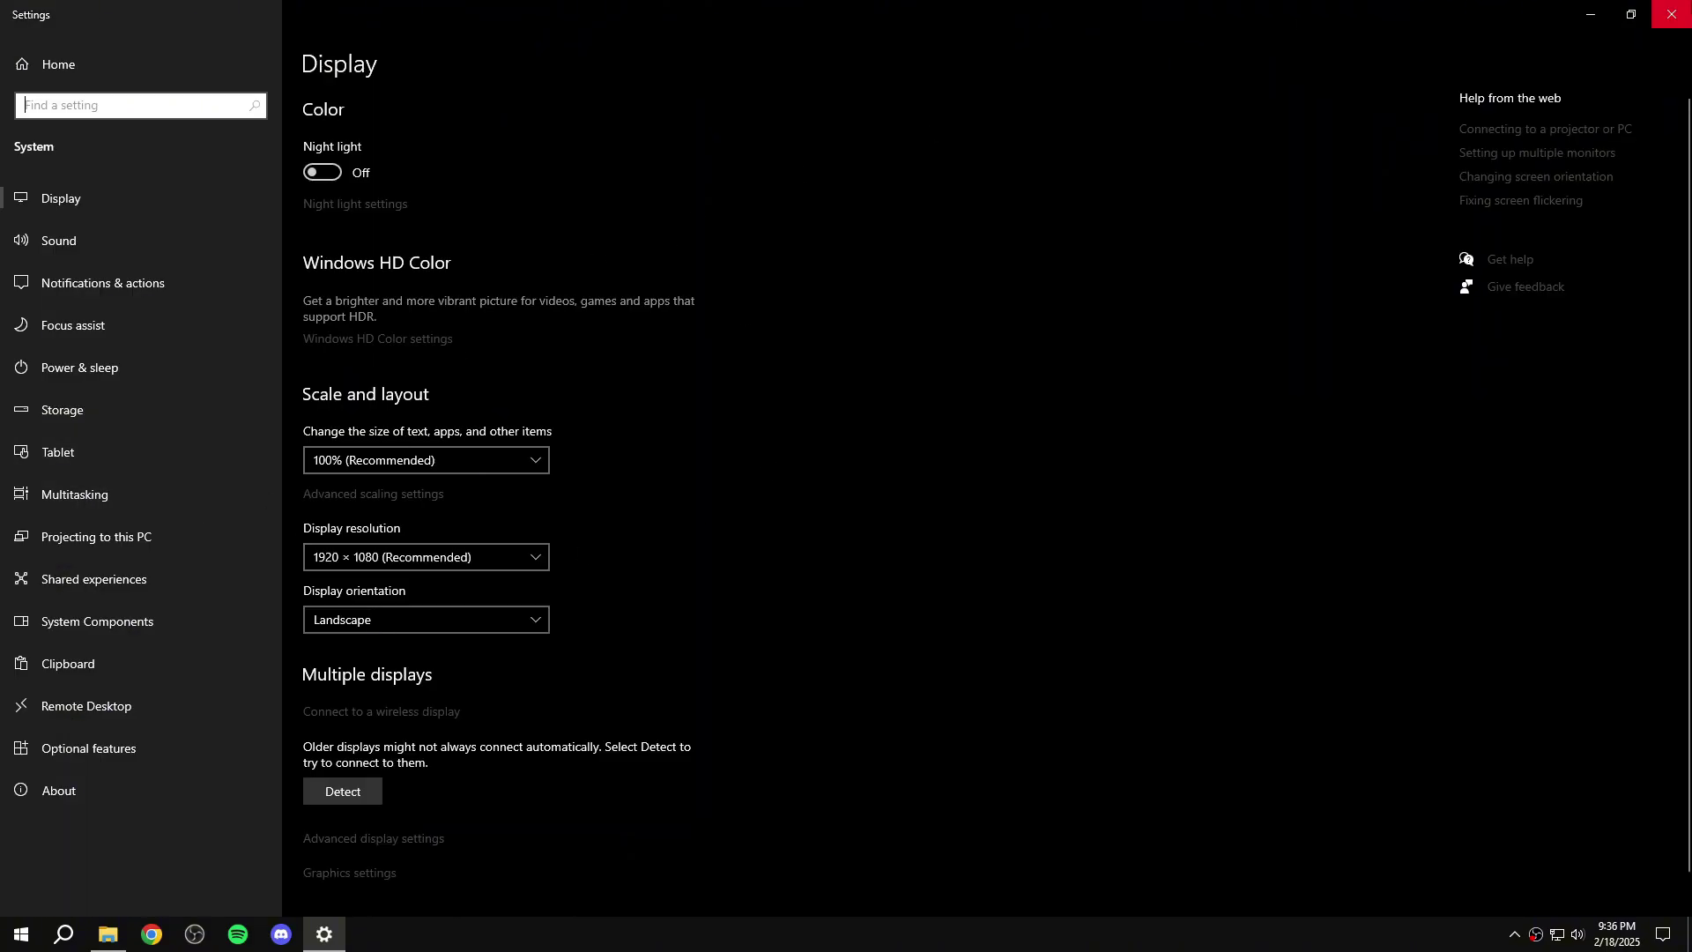
pyautogui.click(1672, 14)
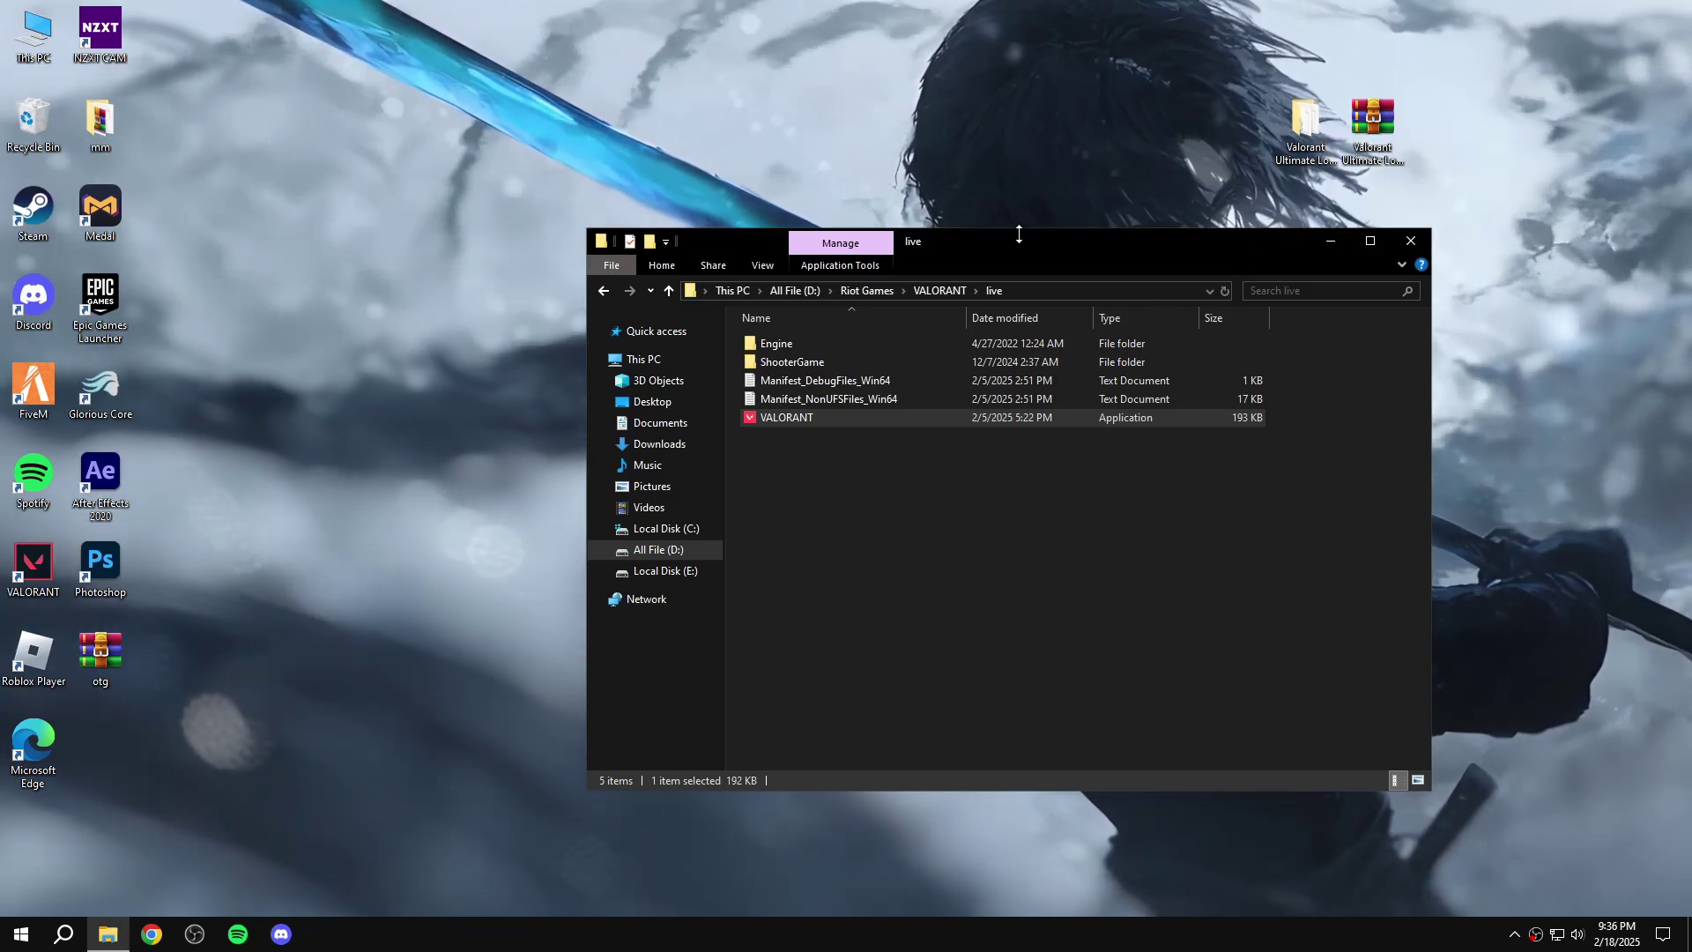
pyautogui.click(1411, 240)
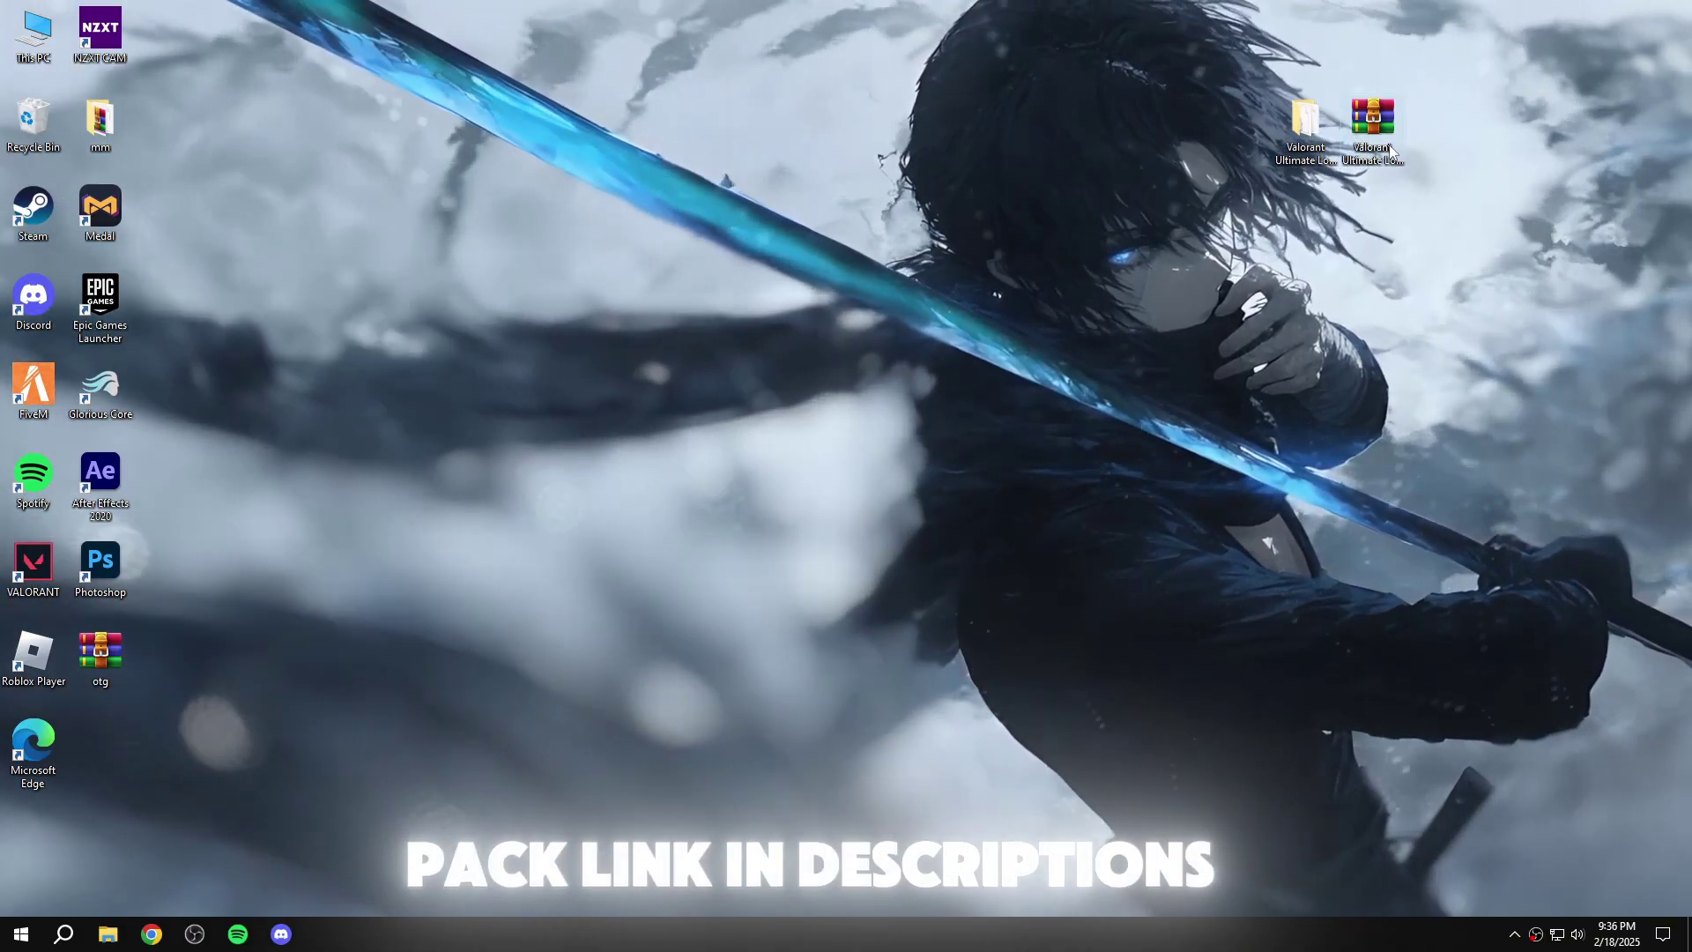
# Move the extracted Valorant Ultimate Low End Pc FPS Boost Pack folder toward the middle of the desktop and open it.
pyautogui.moveTo(1310, 130); pyautogui.dragTo(1107, 312)
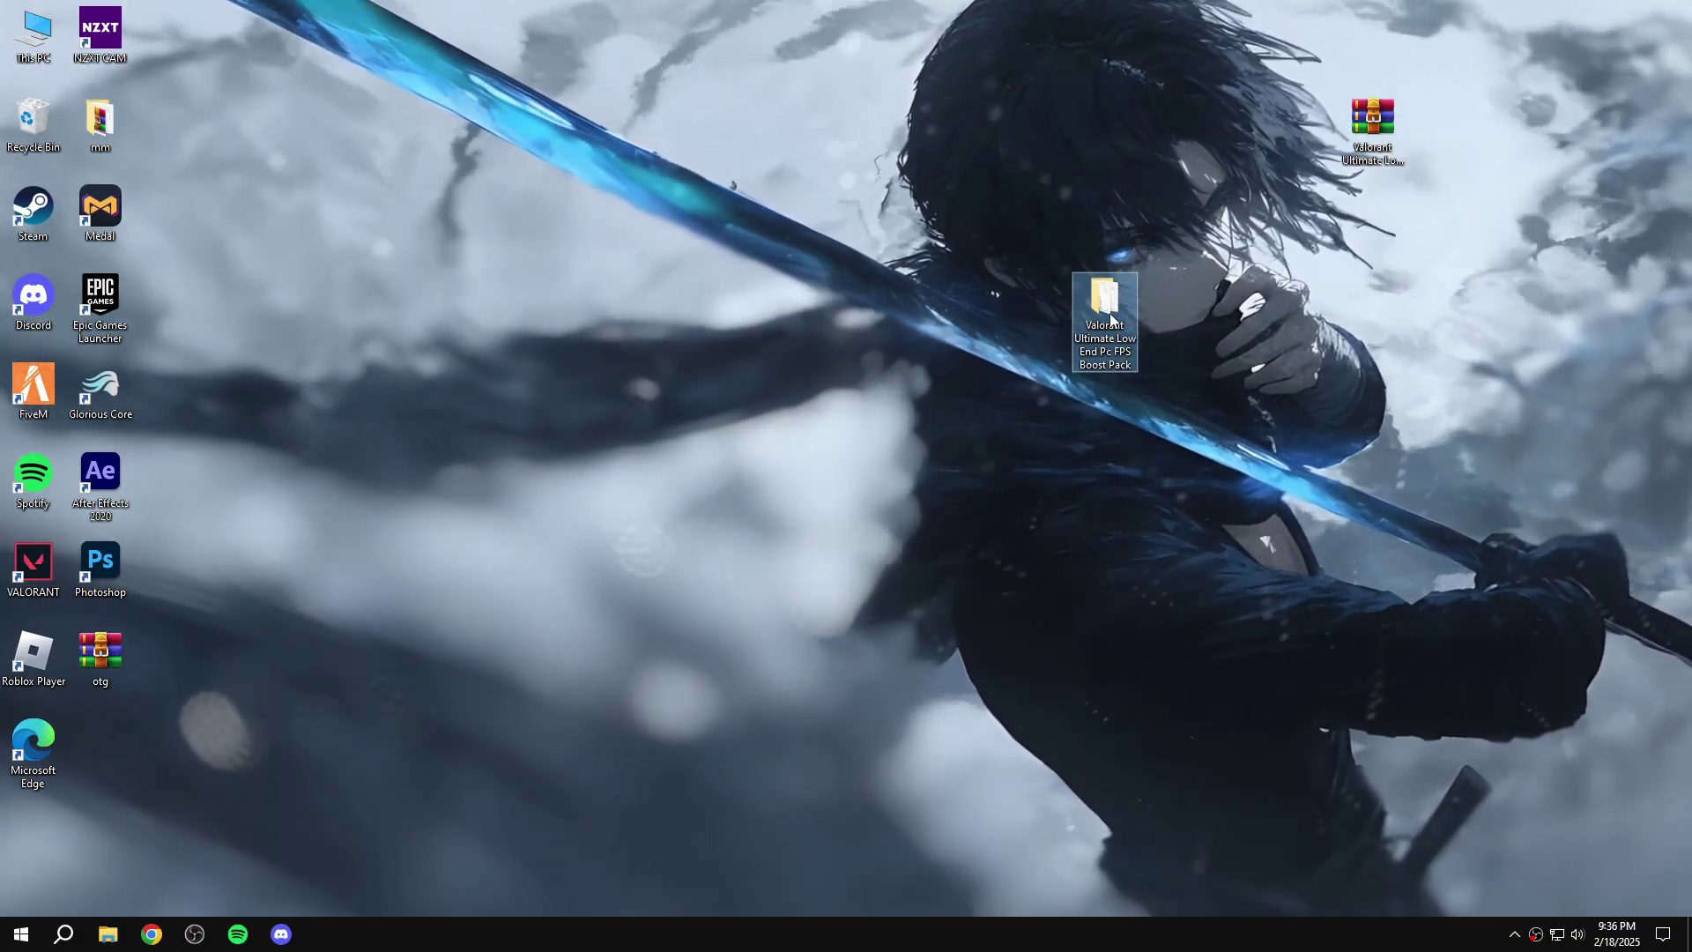
pyautogui.rightClick(1110, 313)
pyautogui.click(1137, 326)
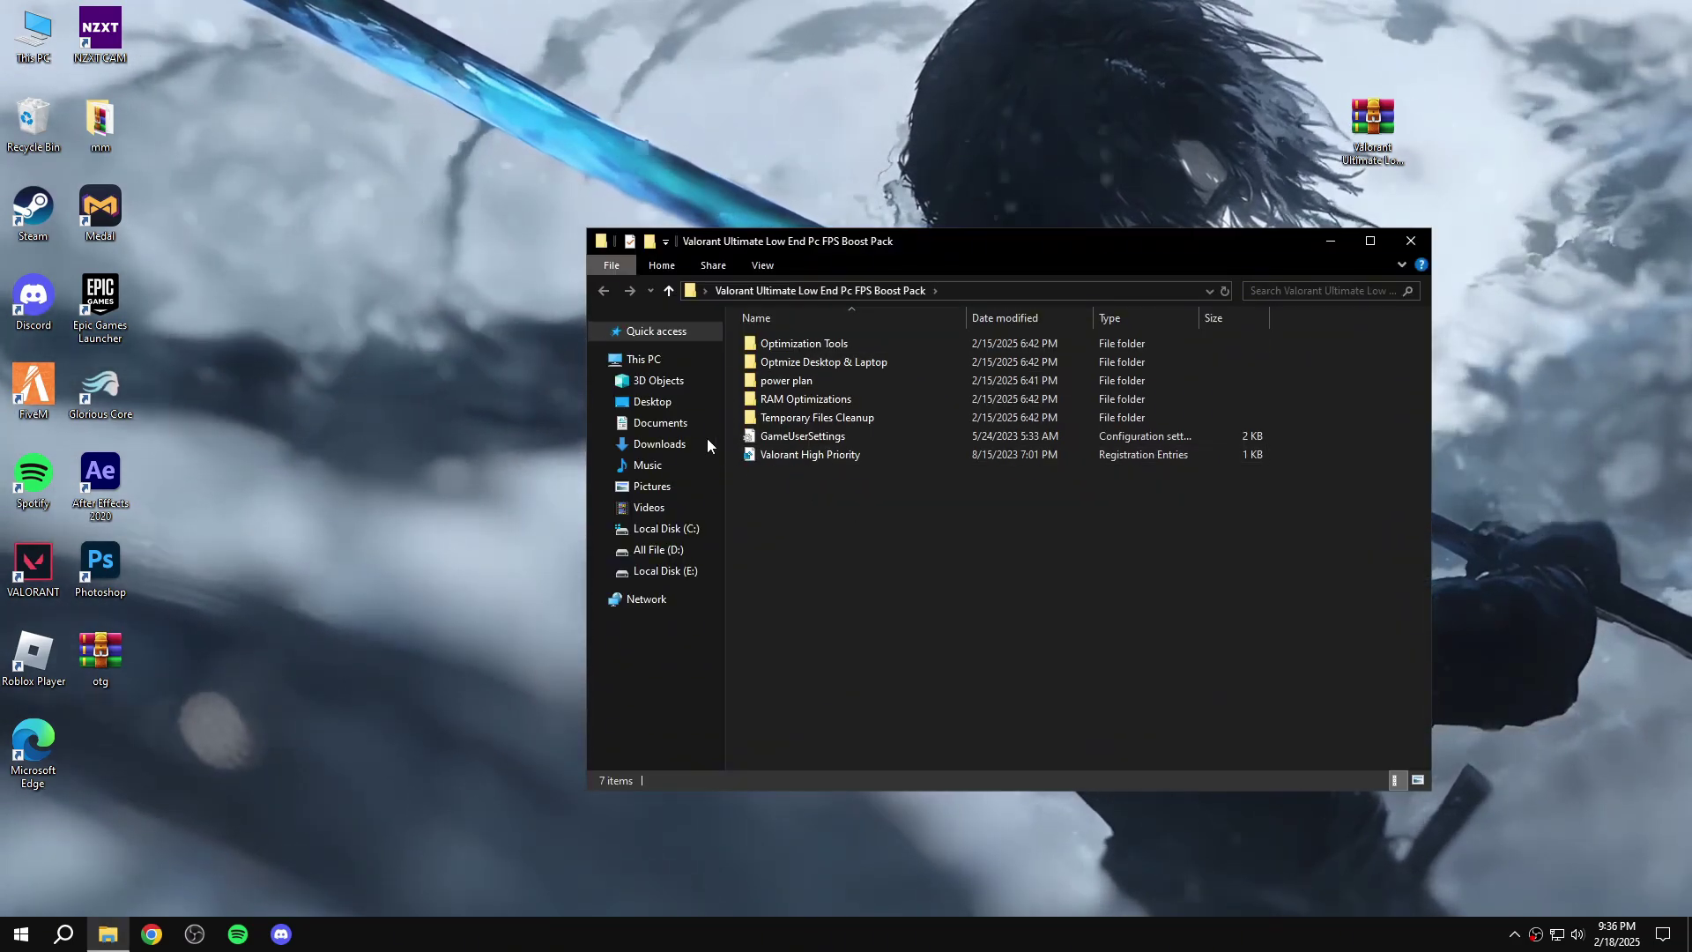
# Merge the Valorant High Priority registration entries into the Windows registry.
pyautogui.doubleClick(795, 454)
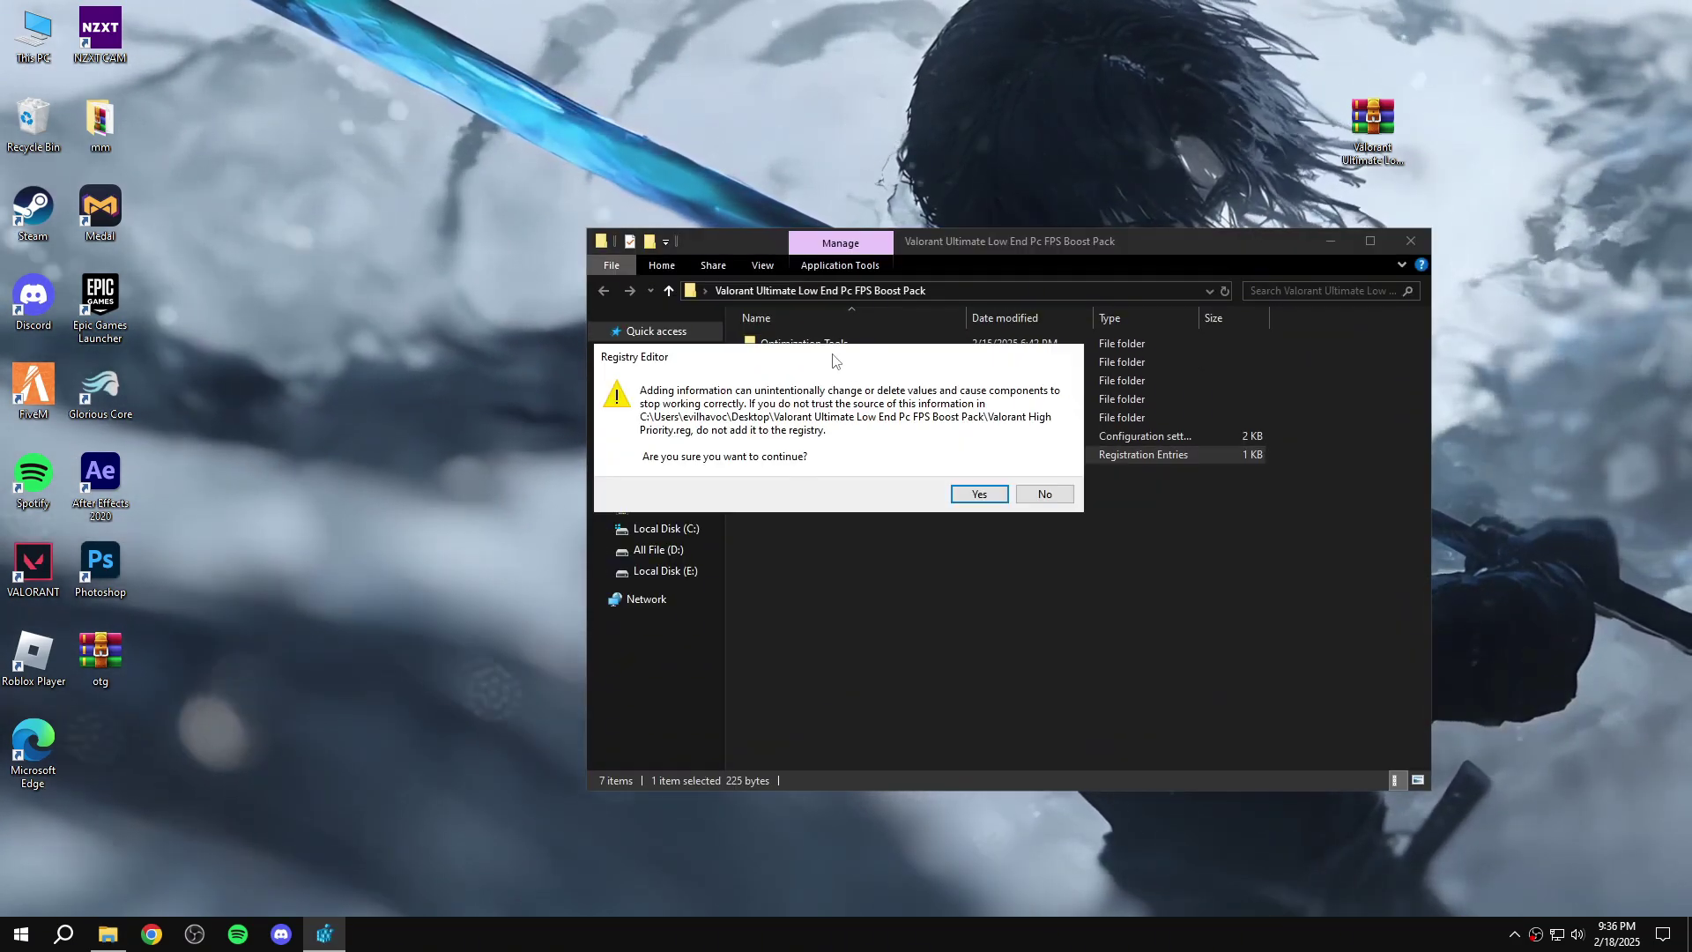
pyautogui.click(979, 495)
pyautogui.click(1042, 468)
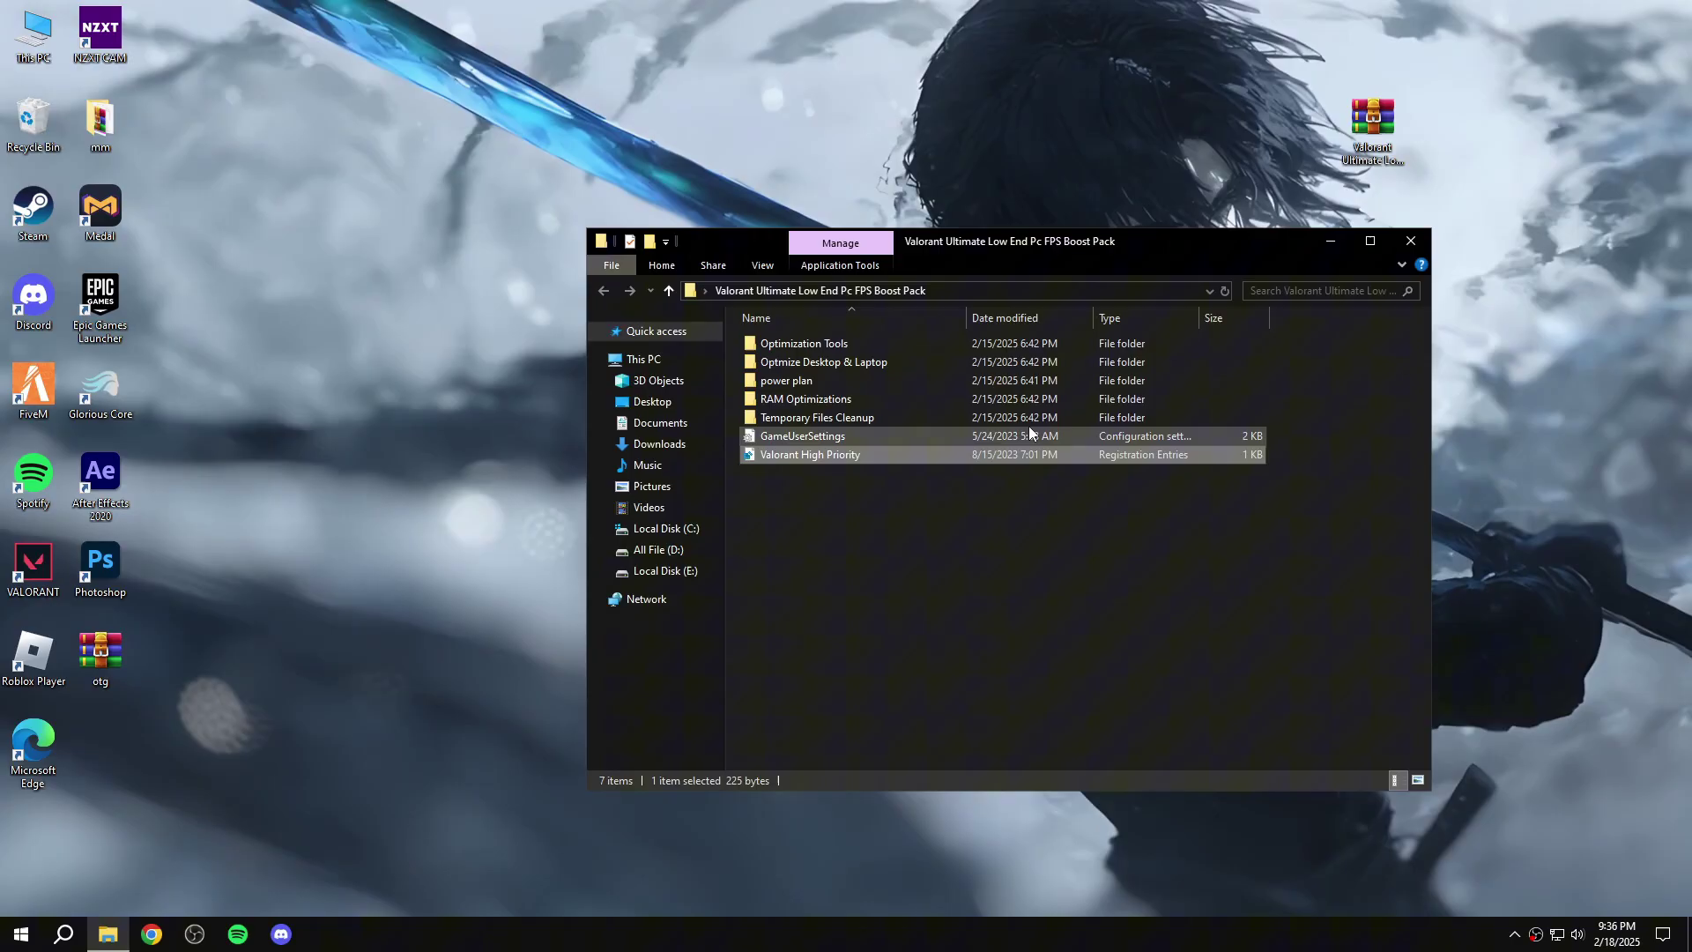
# View the pack's GameUserSettings file in Notepad, close it and copy the file.
pyautogui.doubleClick(858, 433)
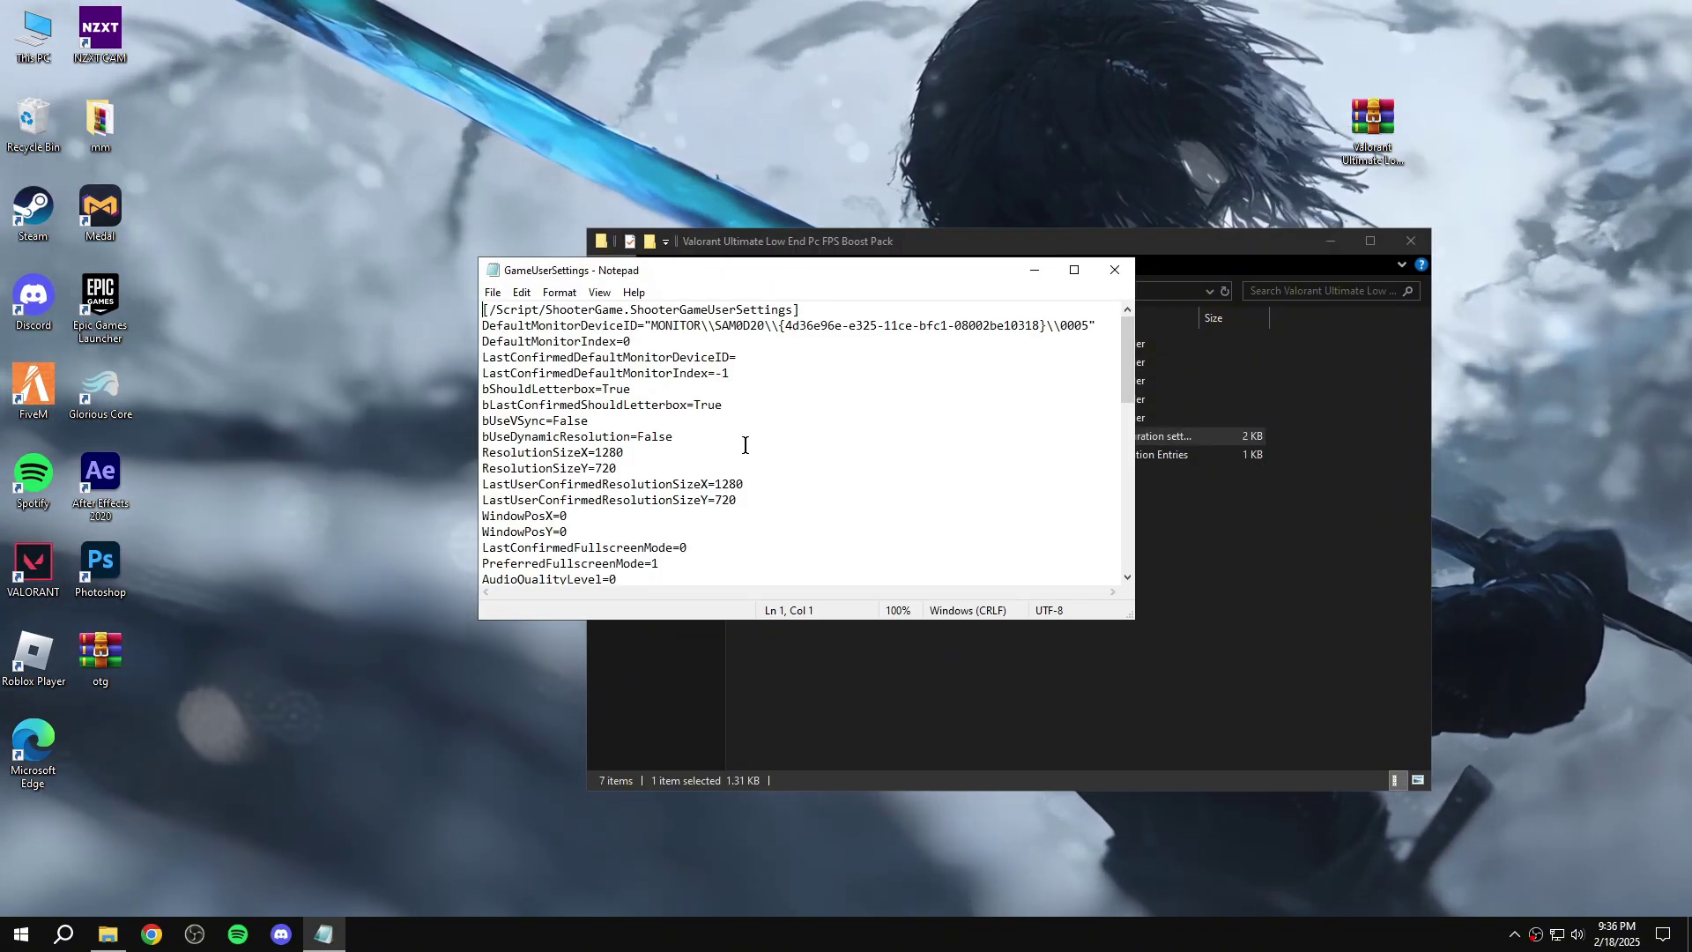
pyautogui.click(1114, 271)
pyautogui.rightClick(925, 436)
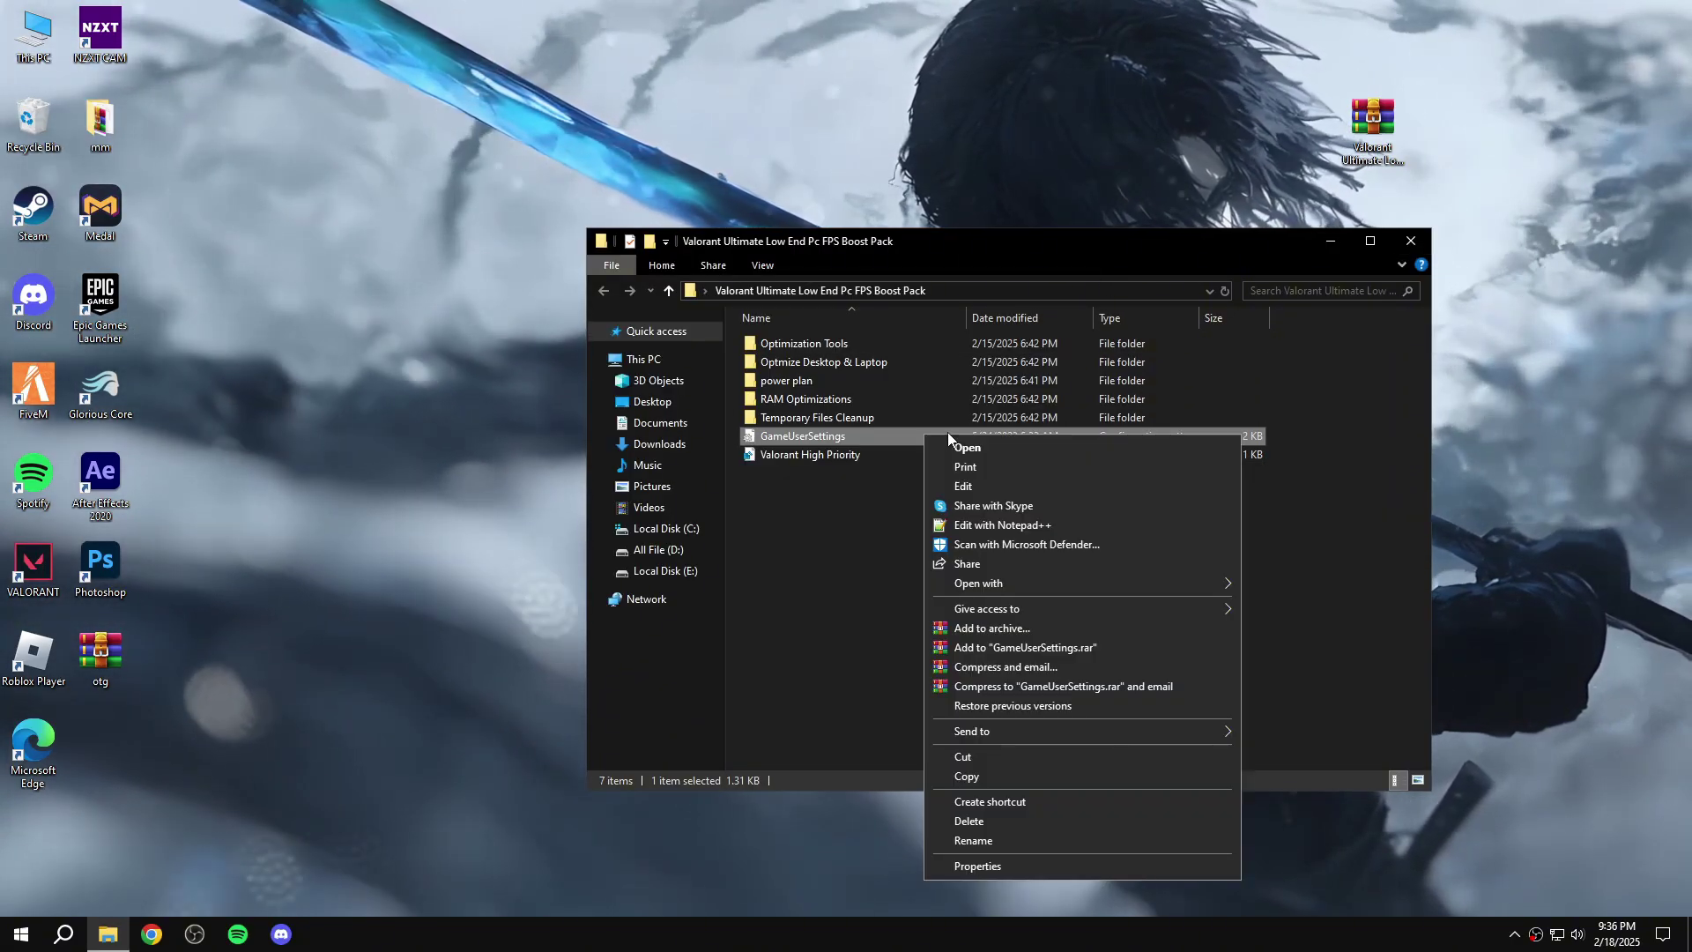
pyautogui.click(977, 778)
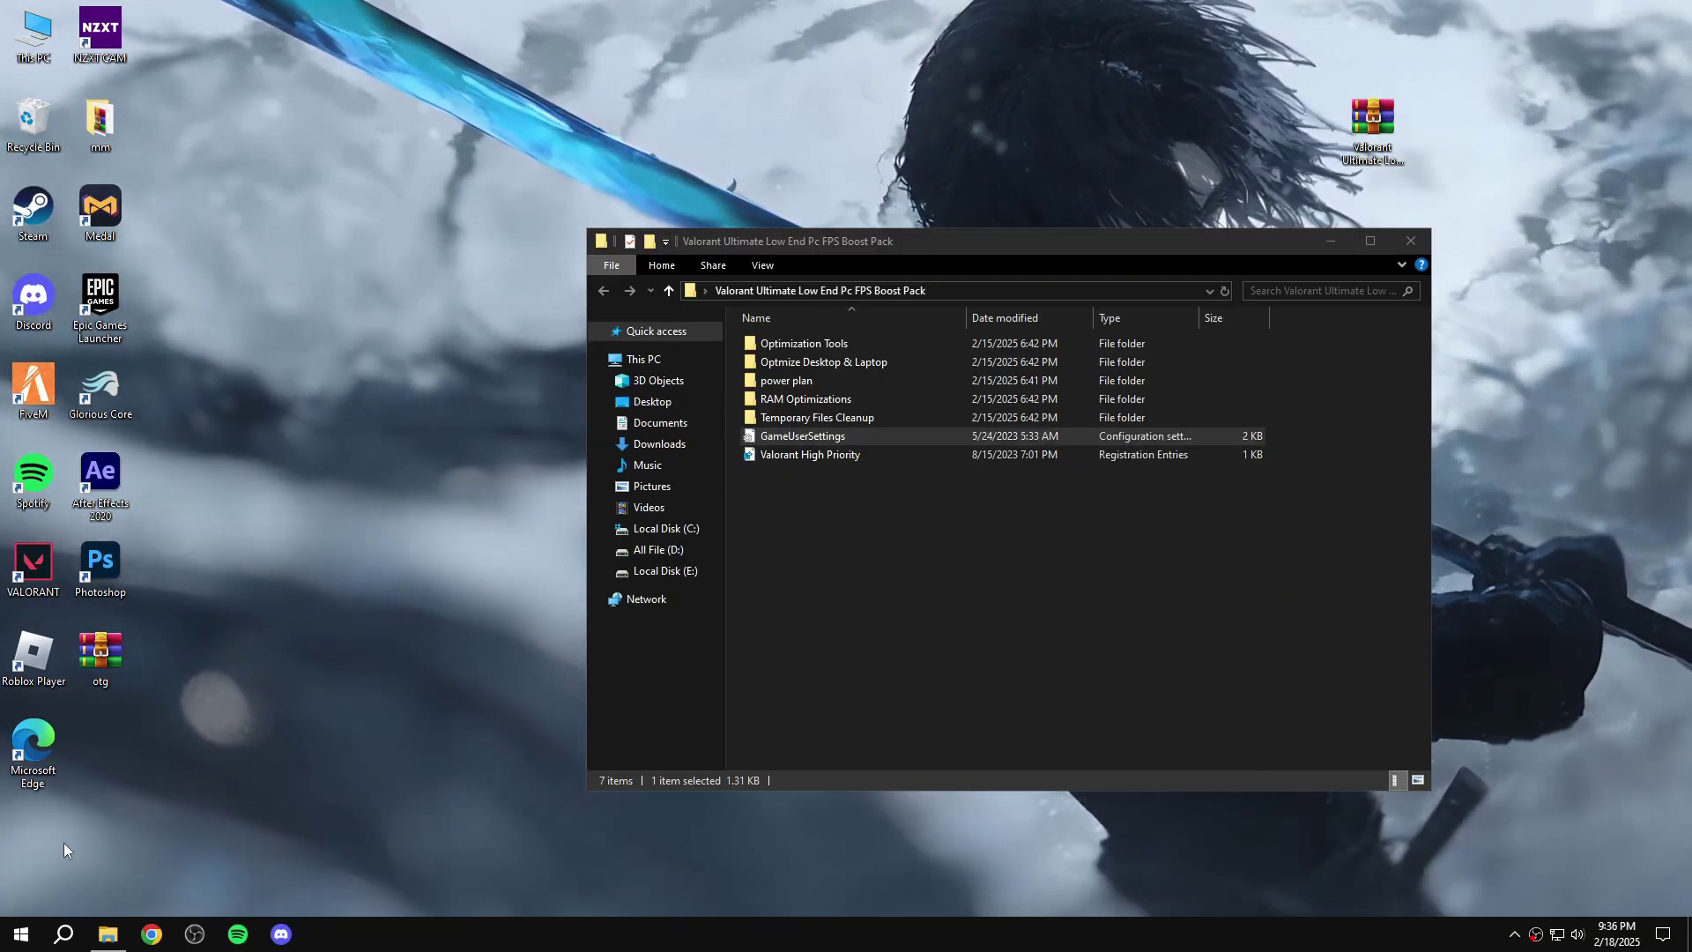
# Run %localappdata% and go to VALORANT > Saved > Config > the account's folder > Windows.
pyautogui.press('super+r')
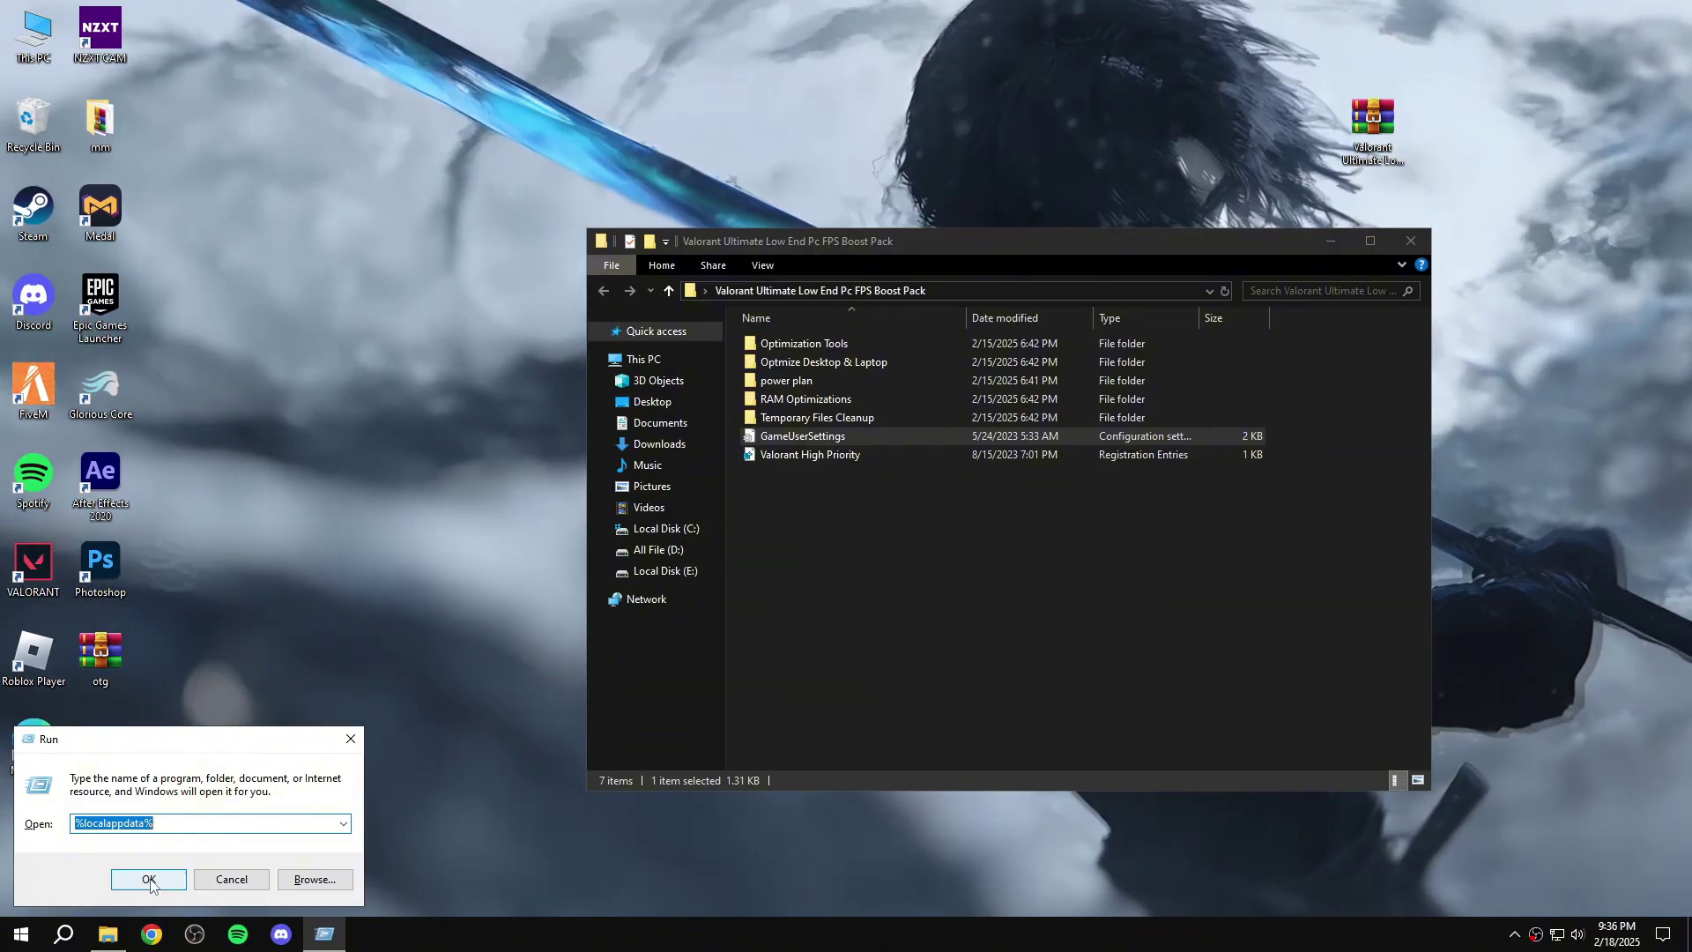
pyautogui.click(148, 879)
pyautogui.scroll(-20, 911, 562)
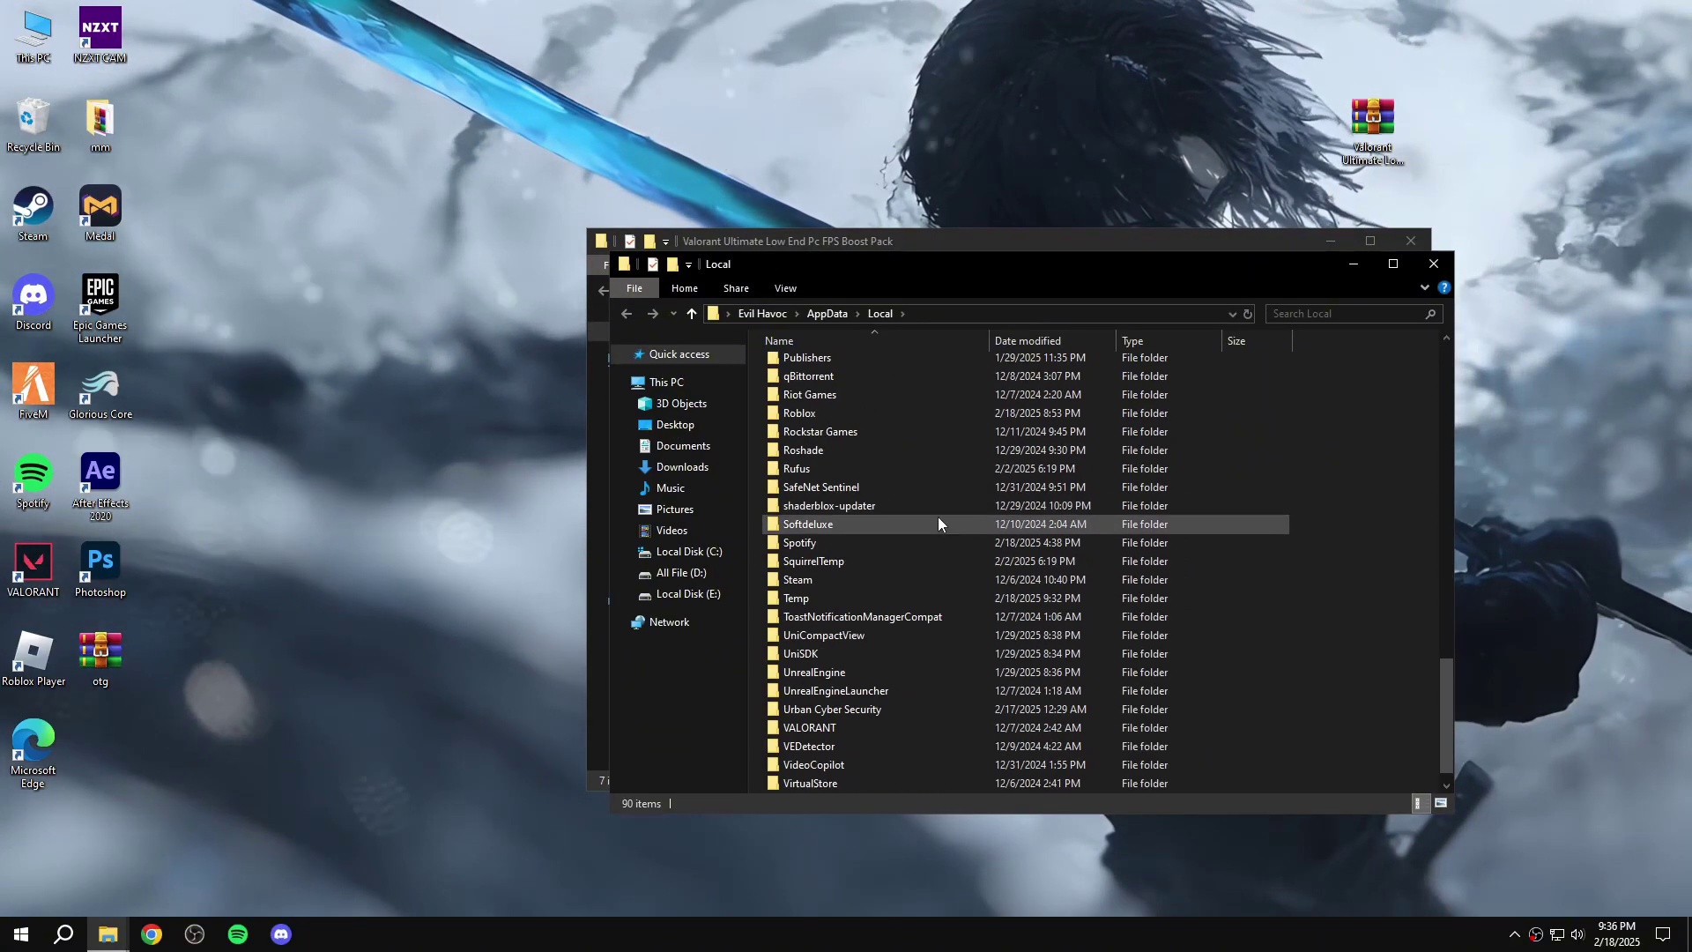
pyautogui.scroll(-1, 936, 529)
pyautogui.click(807, 717)
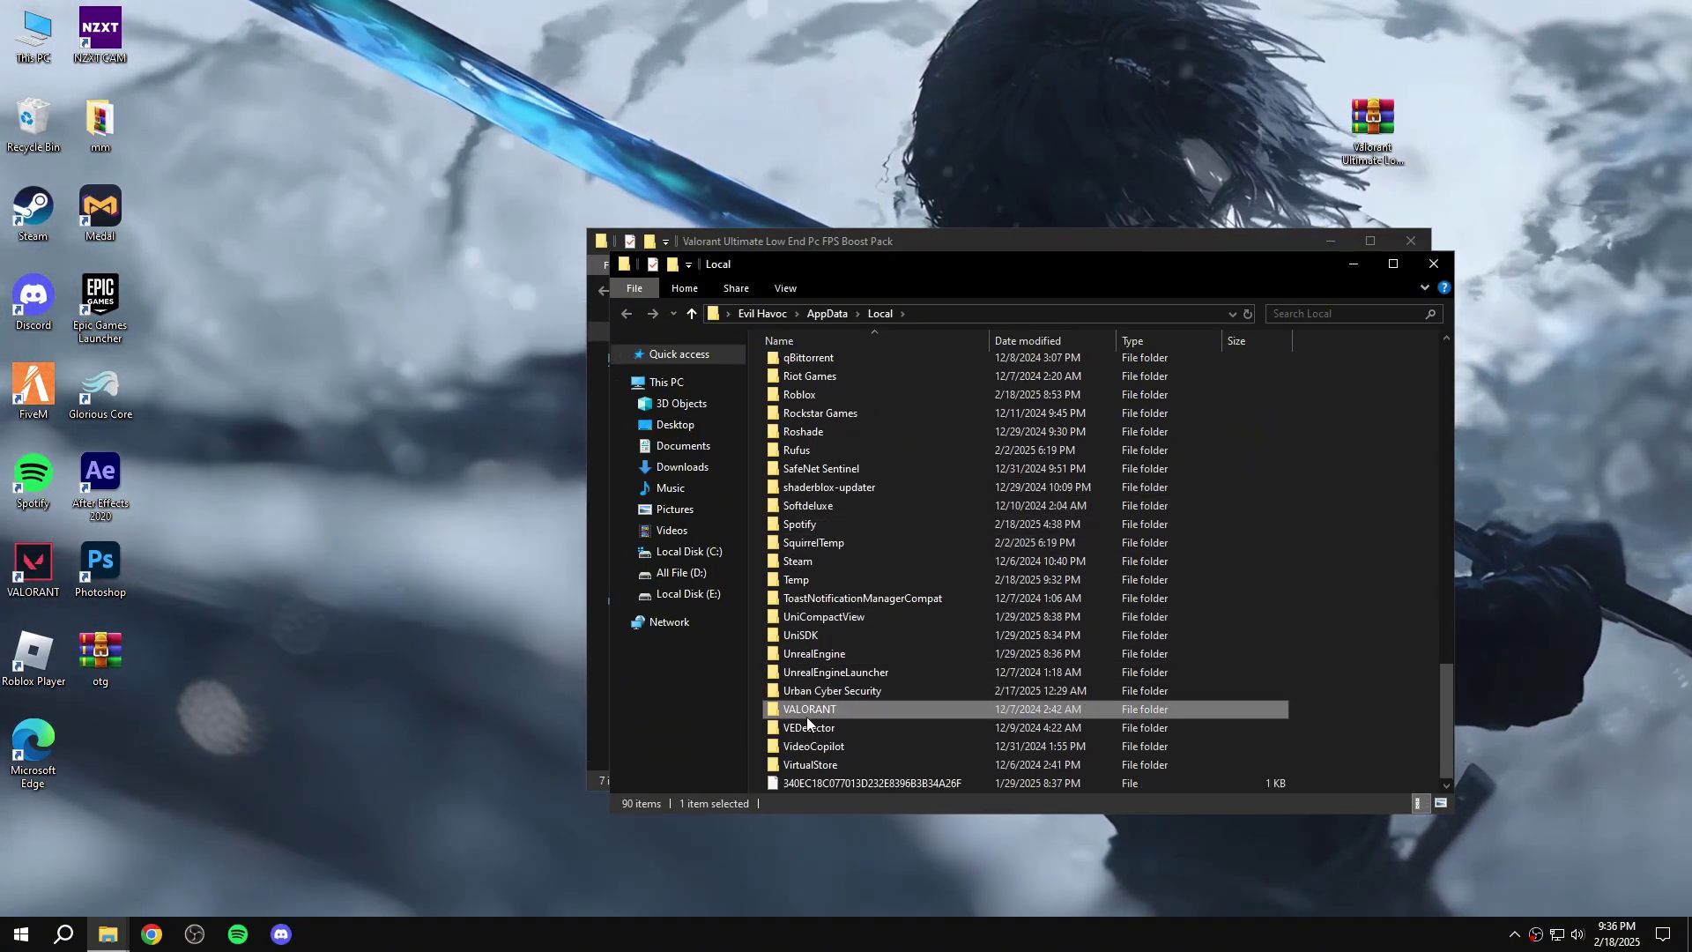
pyautogui.click(806, 717)
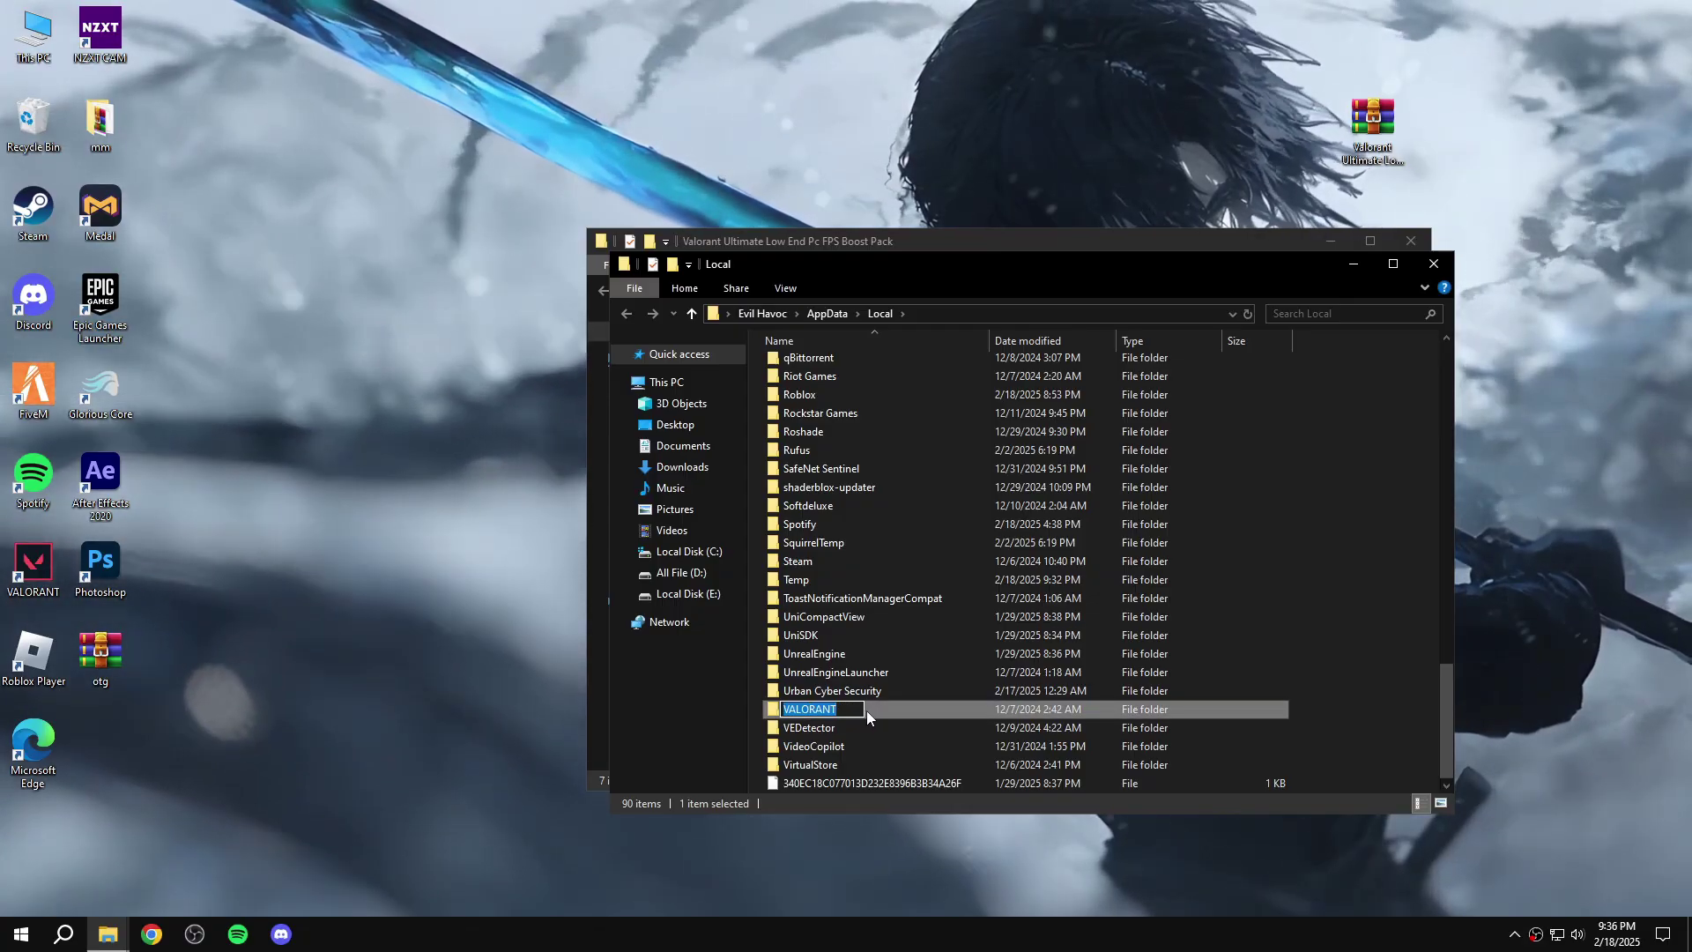
pyautogui.doubleClick(865, 711)
pyautogui.doubleClick(860, 363)
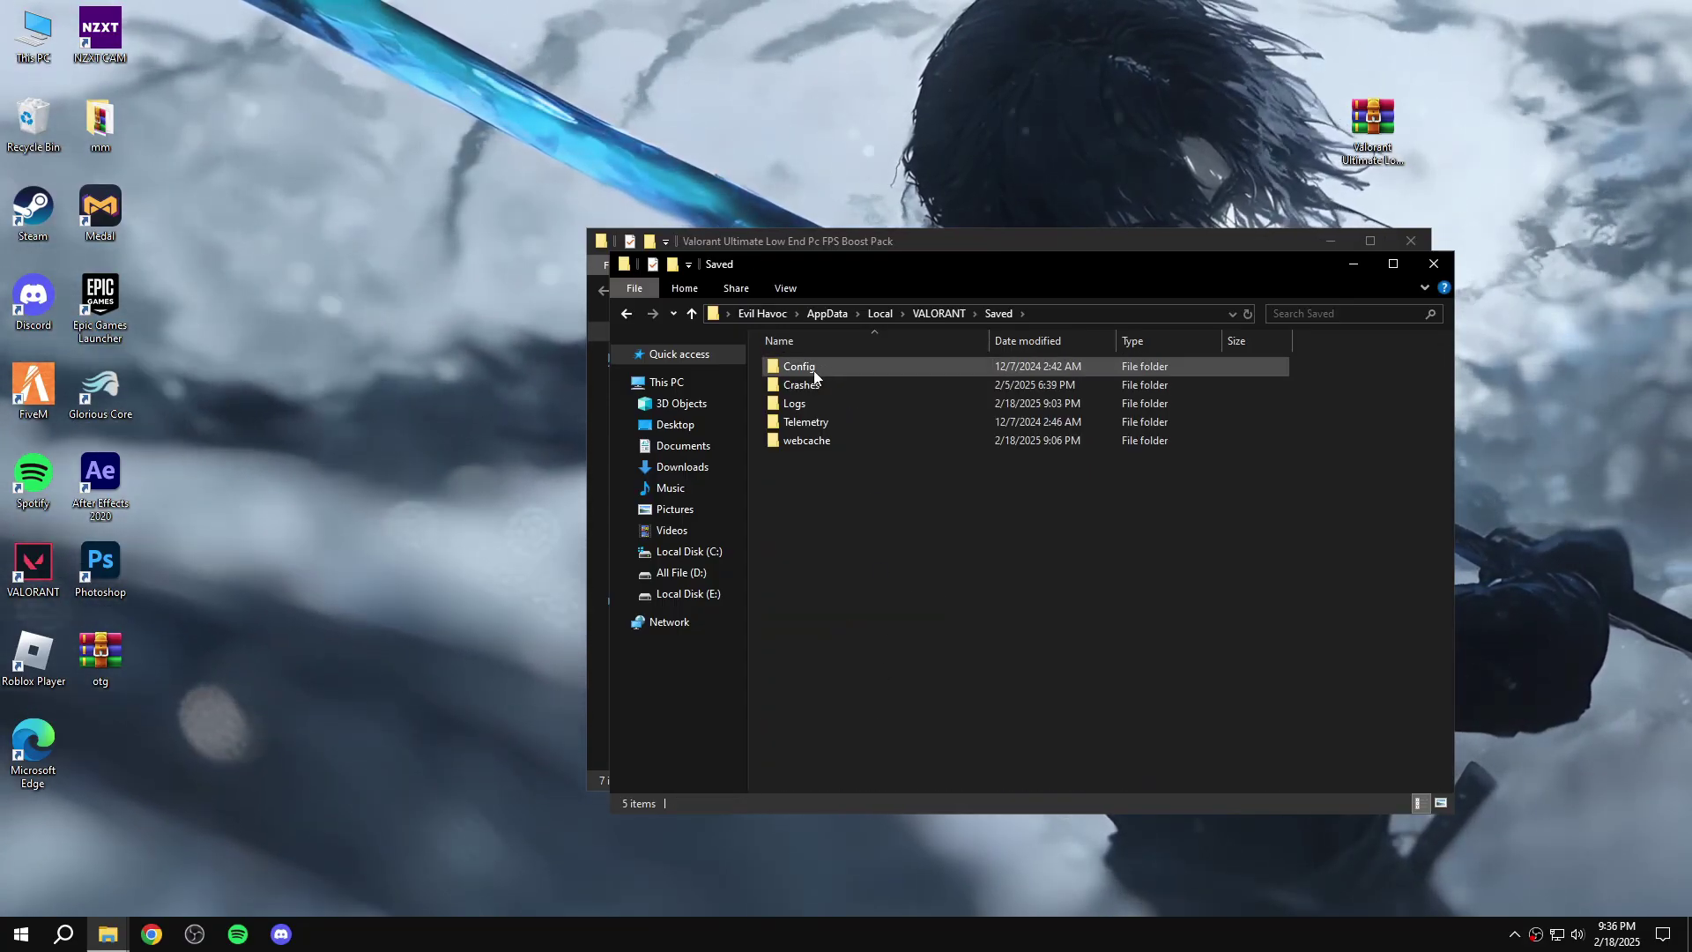
pyautogui.doubleClick(822, 366)
pyautogui.doubleClick(825, 366)
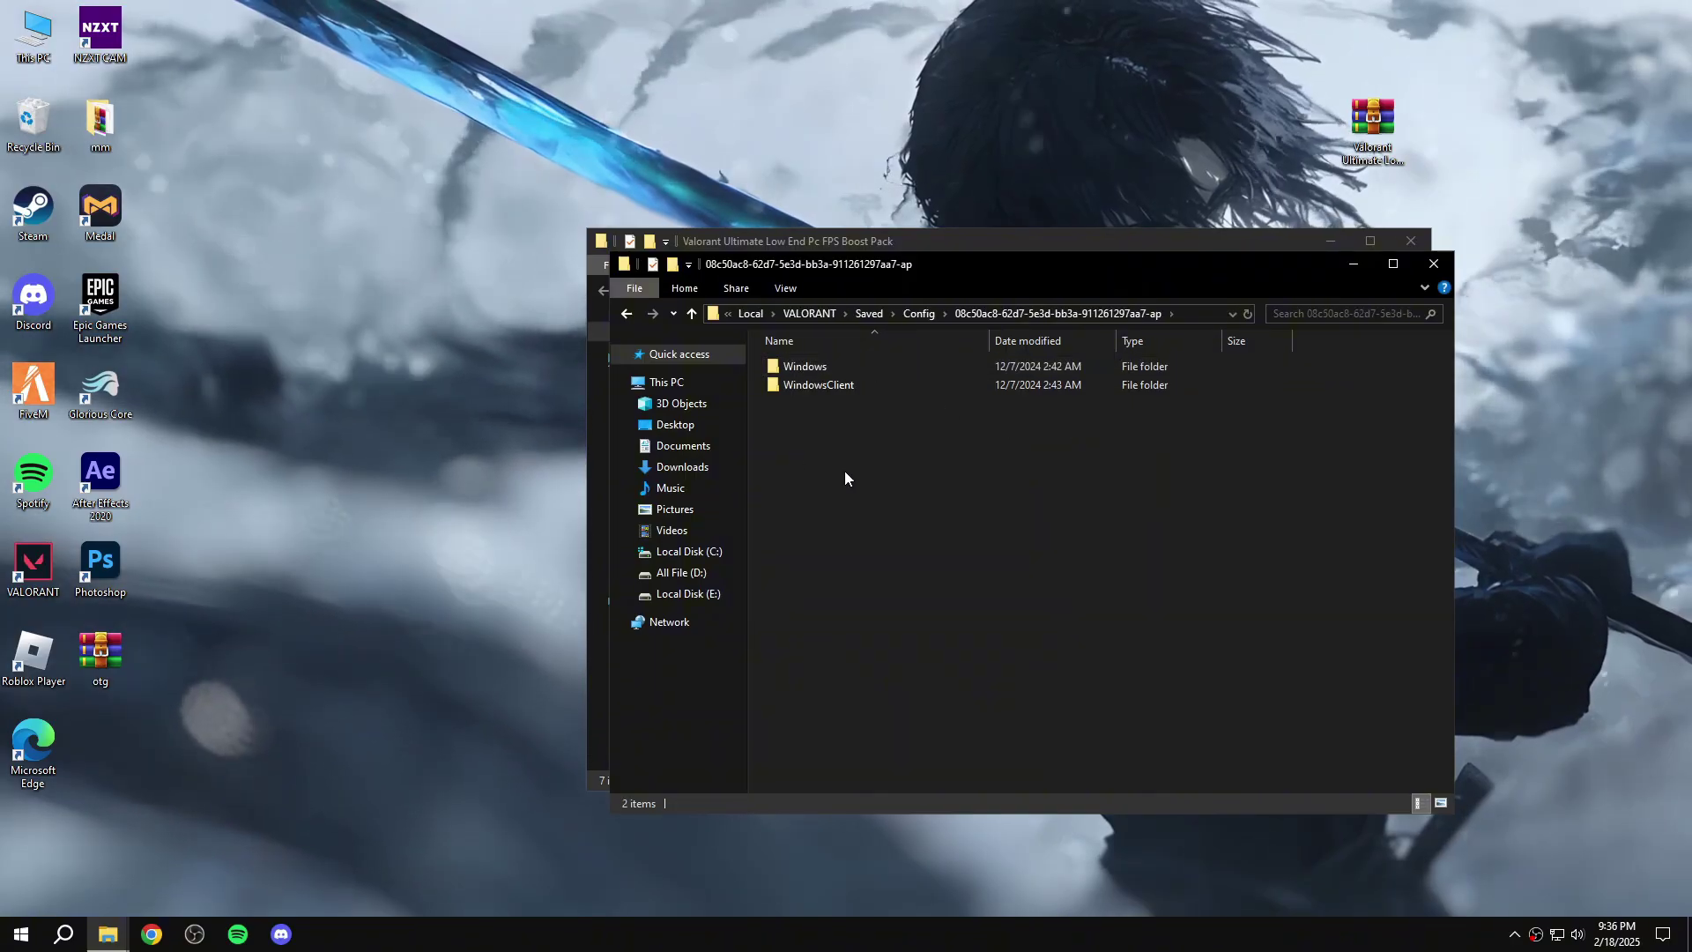
pyautogui.doubleClick(829, 365)
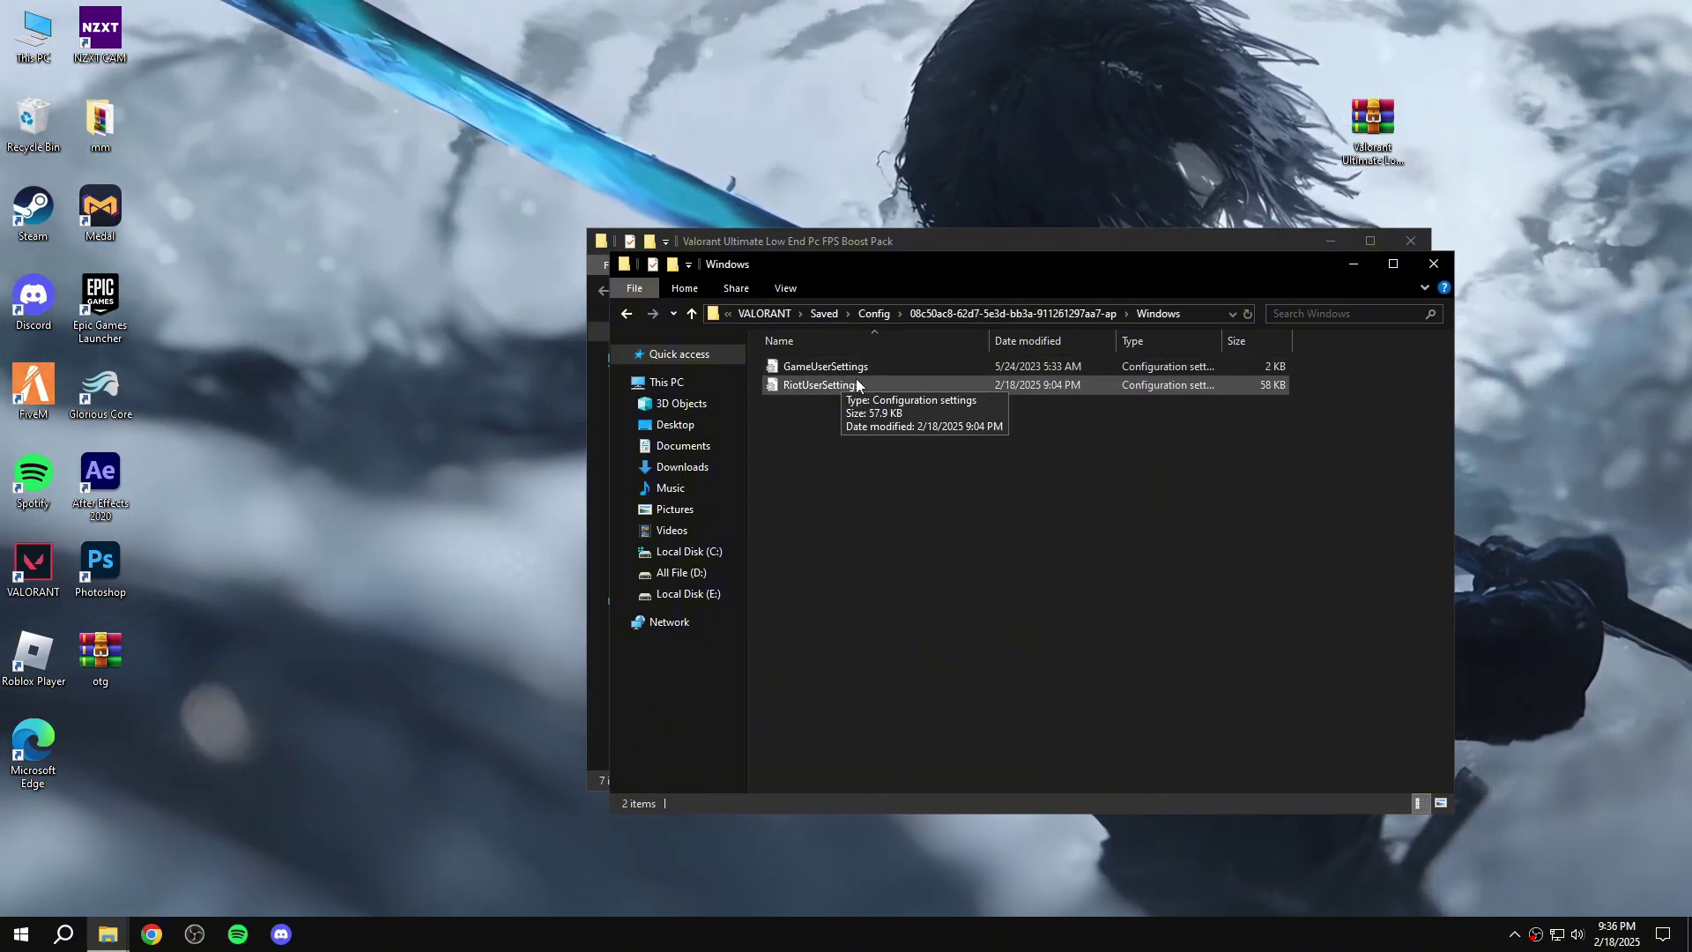
# Paste the copied GameUserSettings file into the Windows config folder, replacing the existing file.
pyautogui.rightClick(910, 465)
pyautogui.click(969, 608)
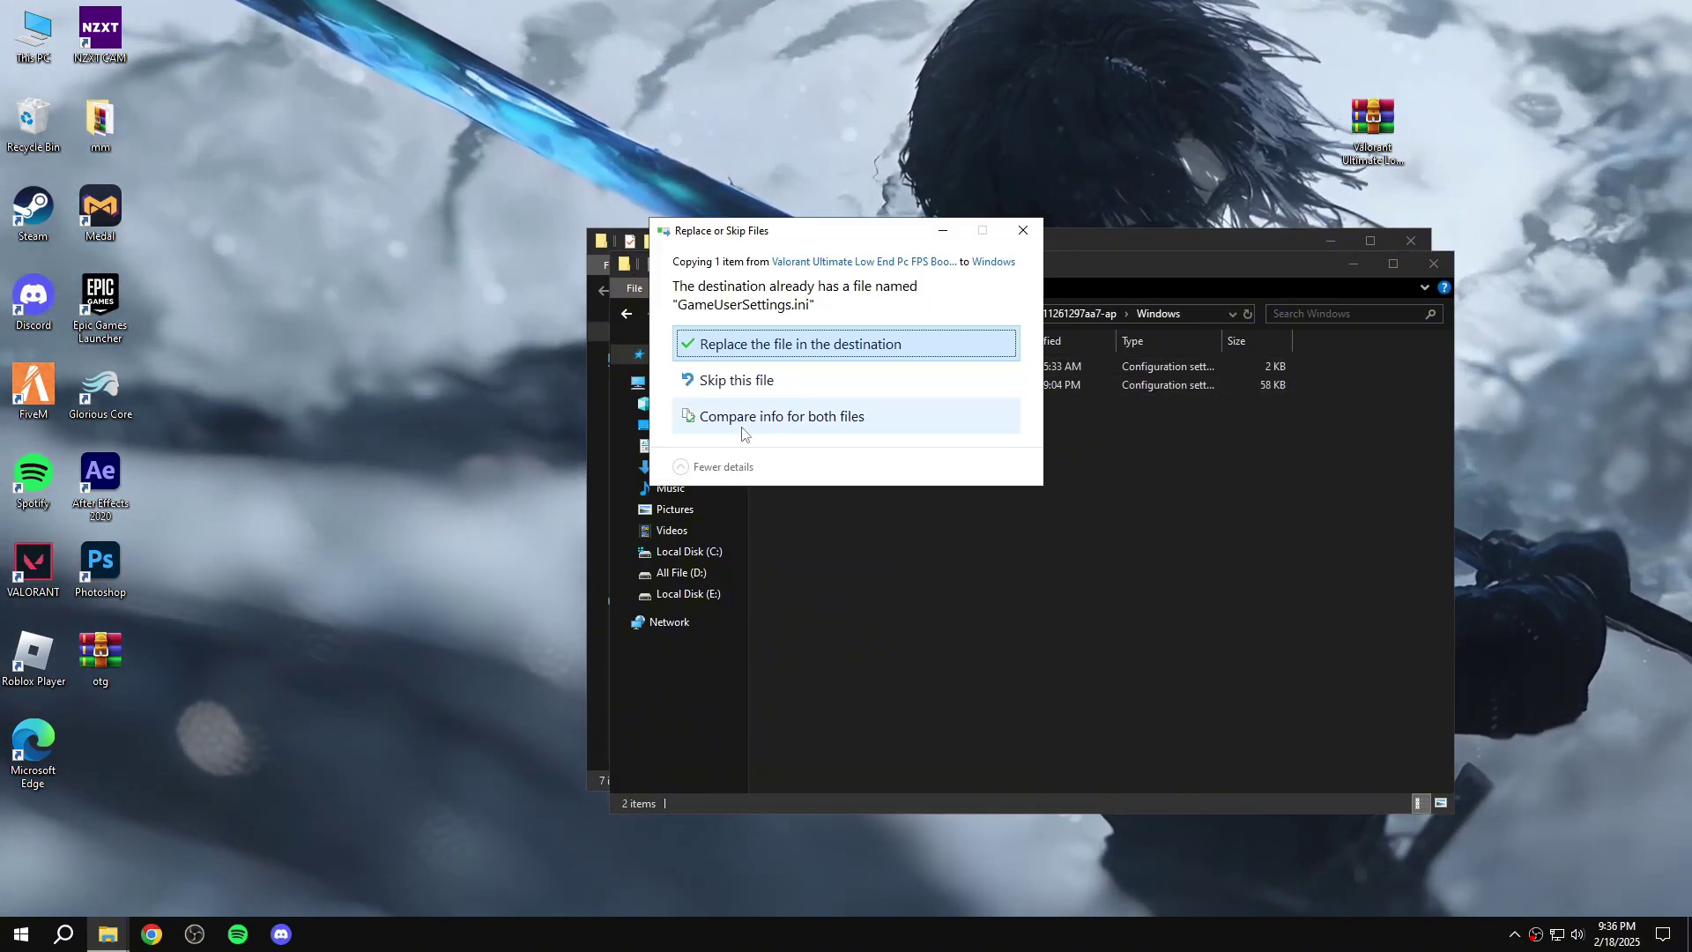
pyautogui.click(828, 355)
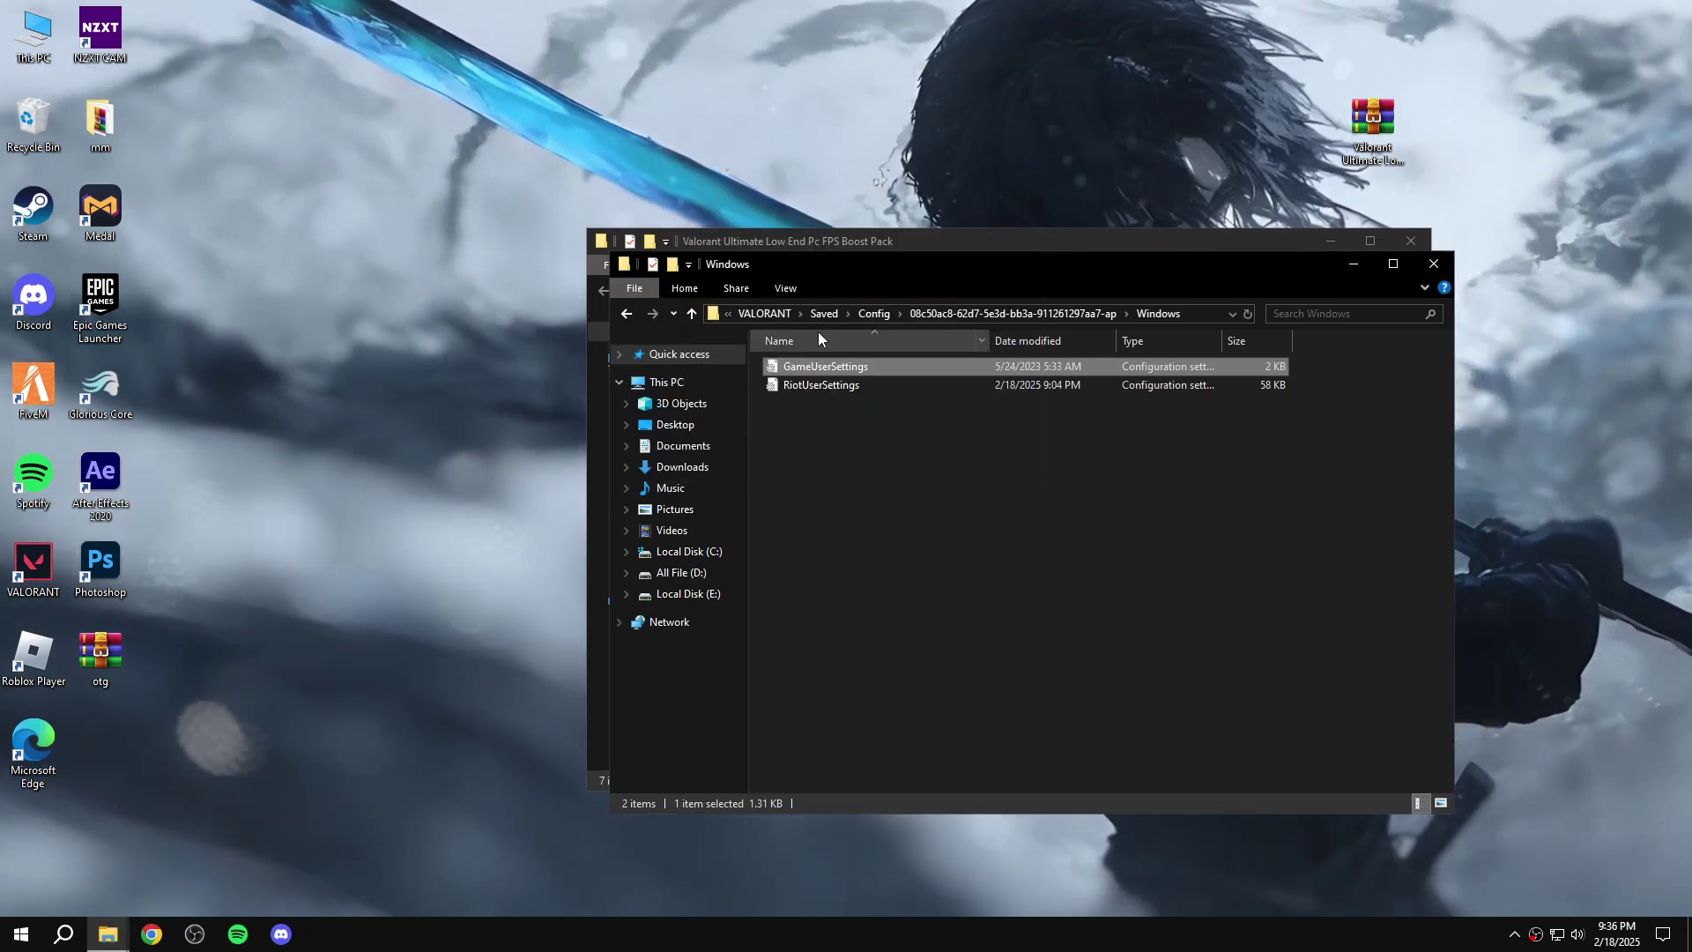
# Close the Windows config folder and run Delete Update Cache from the pack's Temporary Files Cleanup folder.
pyautogui.click(1434, 265)
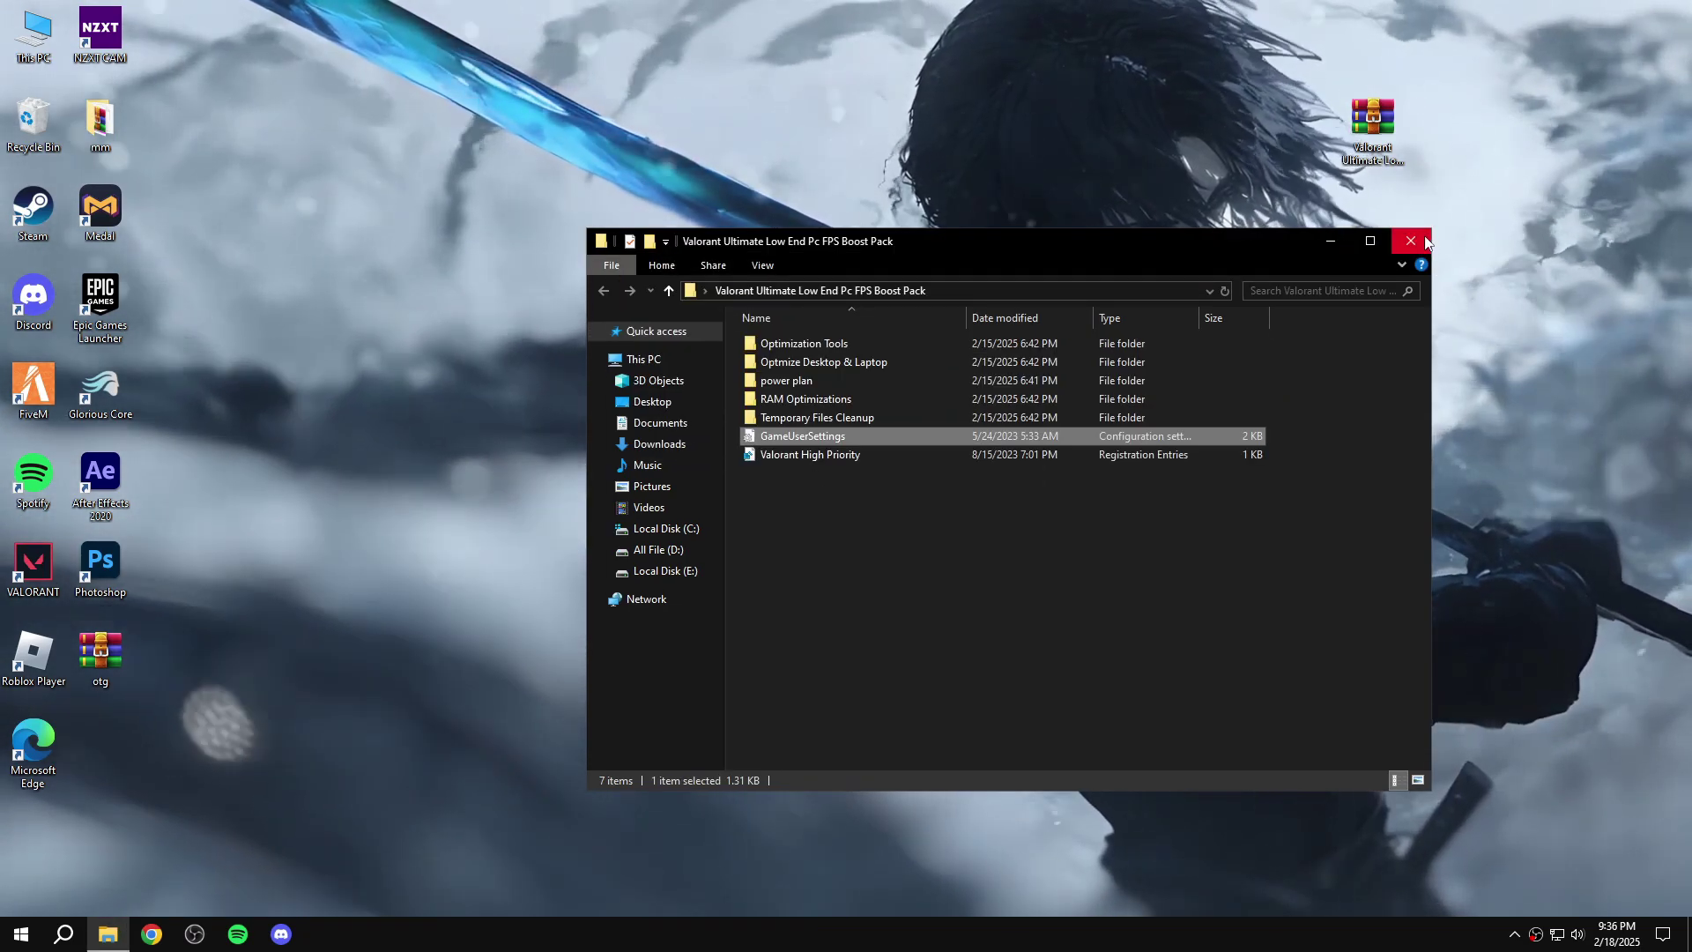
pyautogui.doubleClick(811, 417)
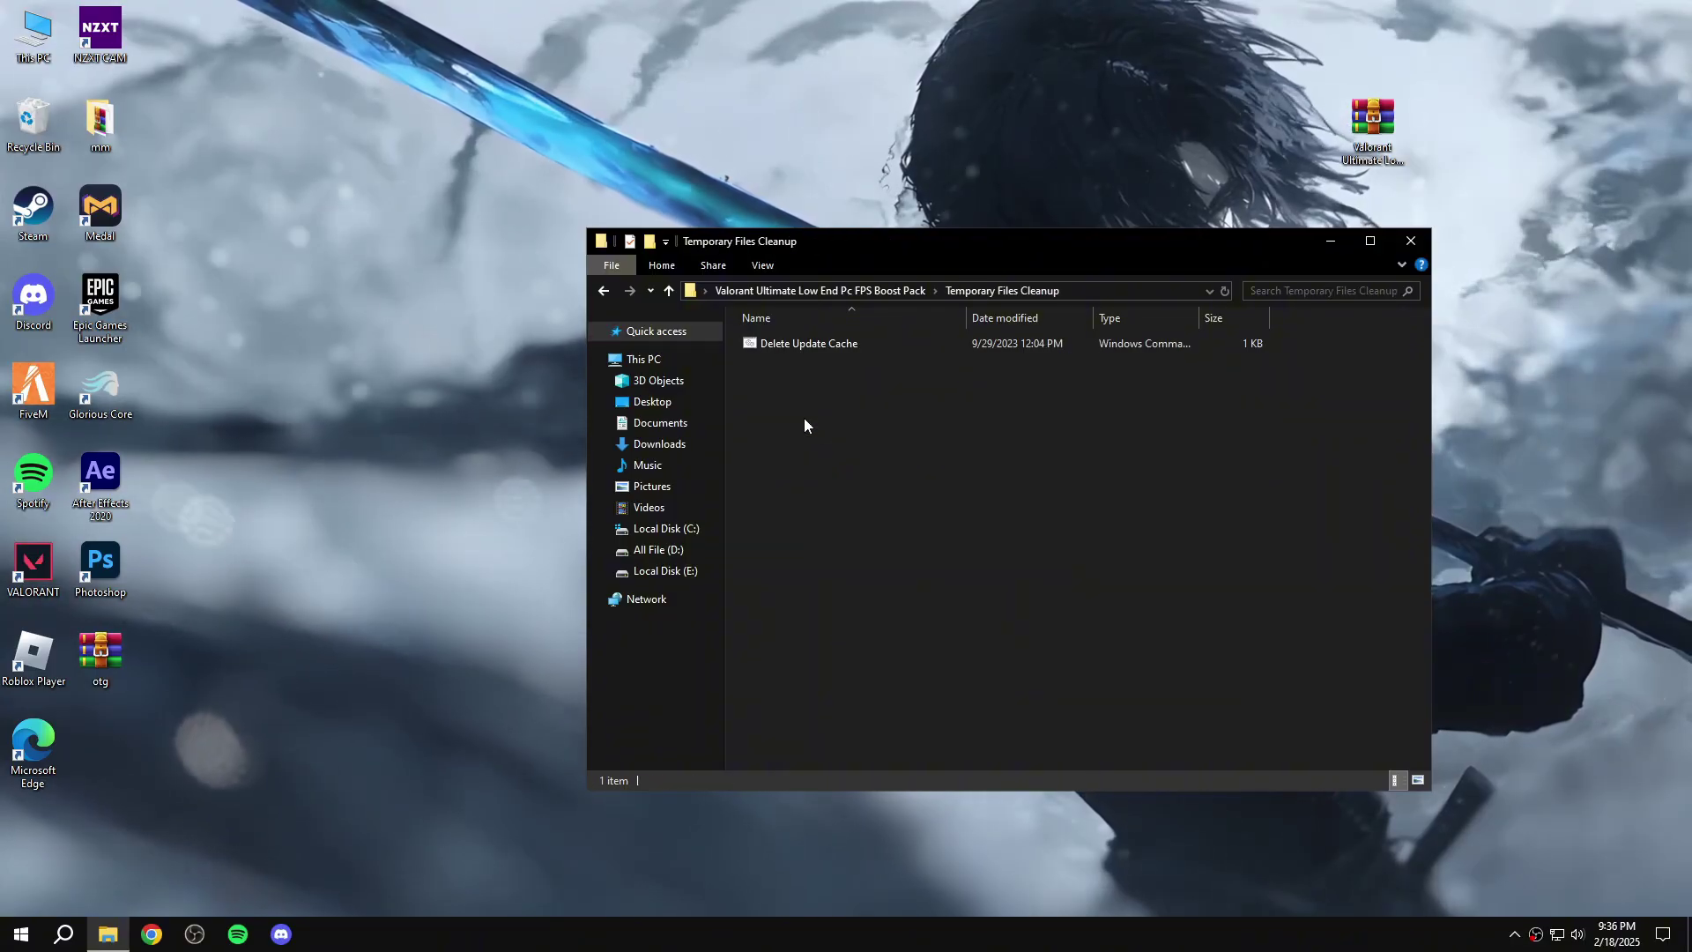
pyautogui.doubleClick(804, 345)
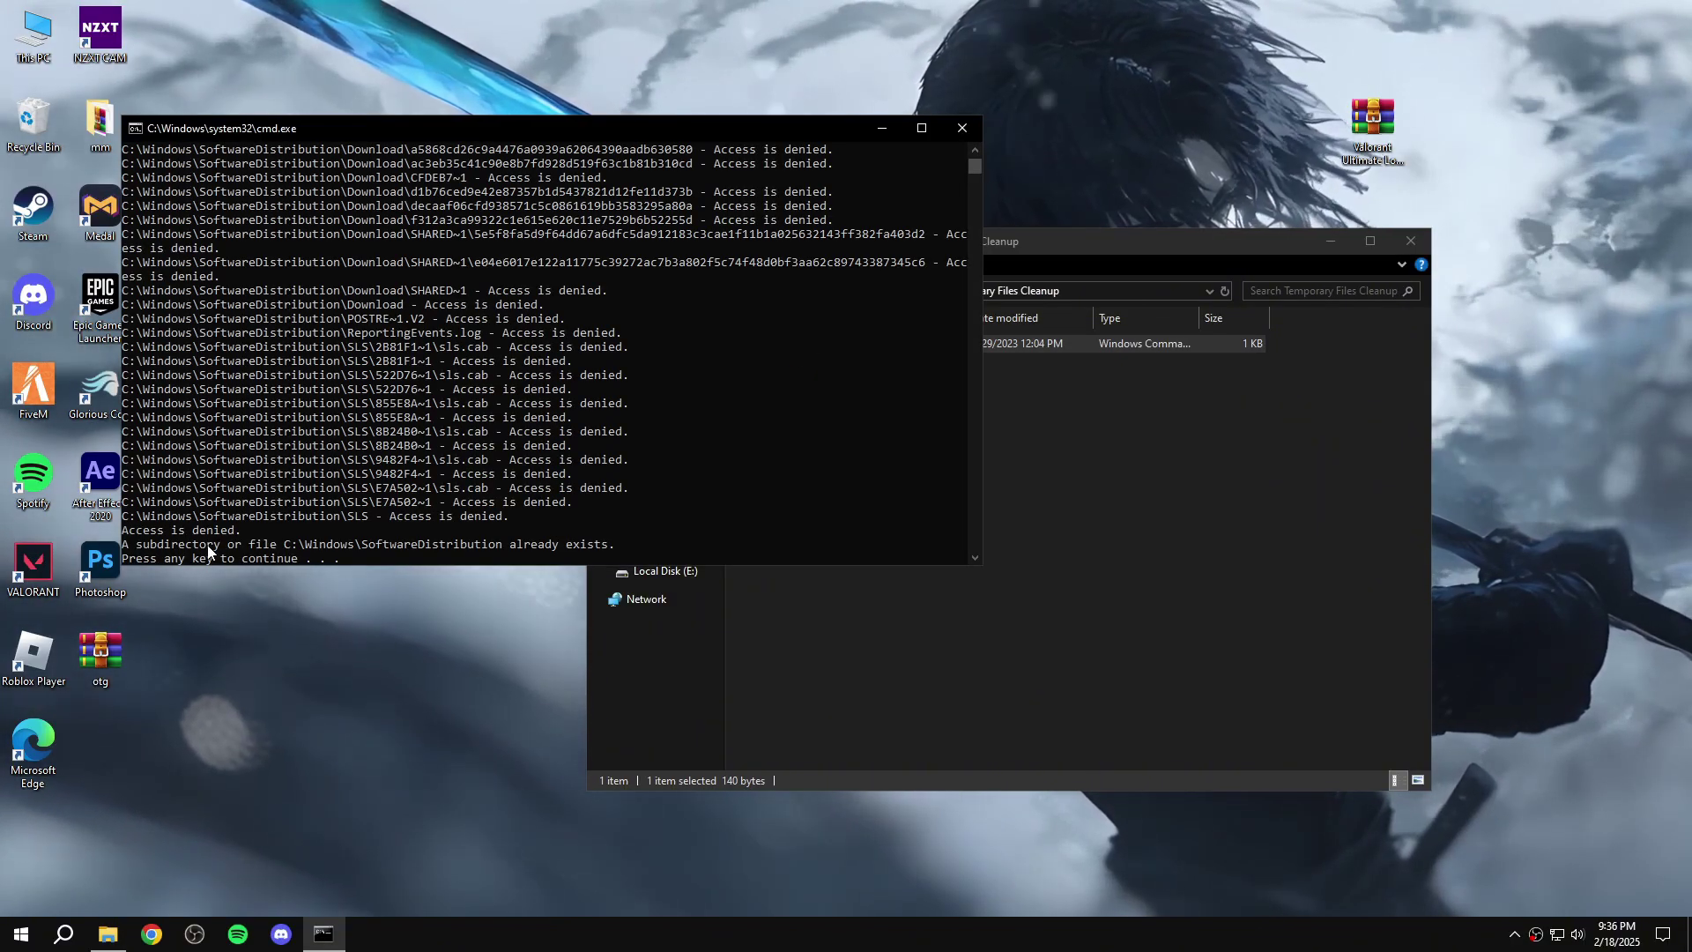
pyautogui.press('Return')
pyautogui.hotkey('alt', 'Left')
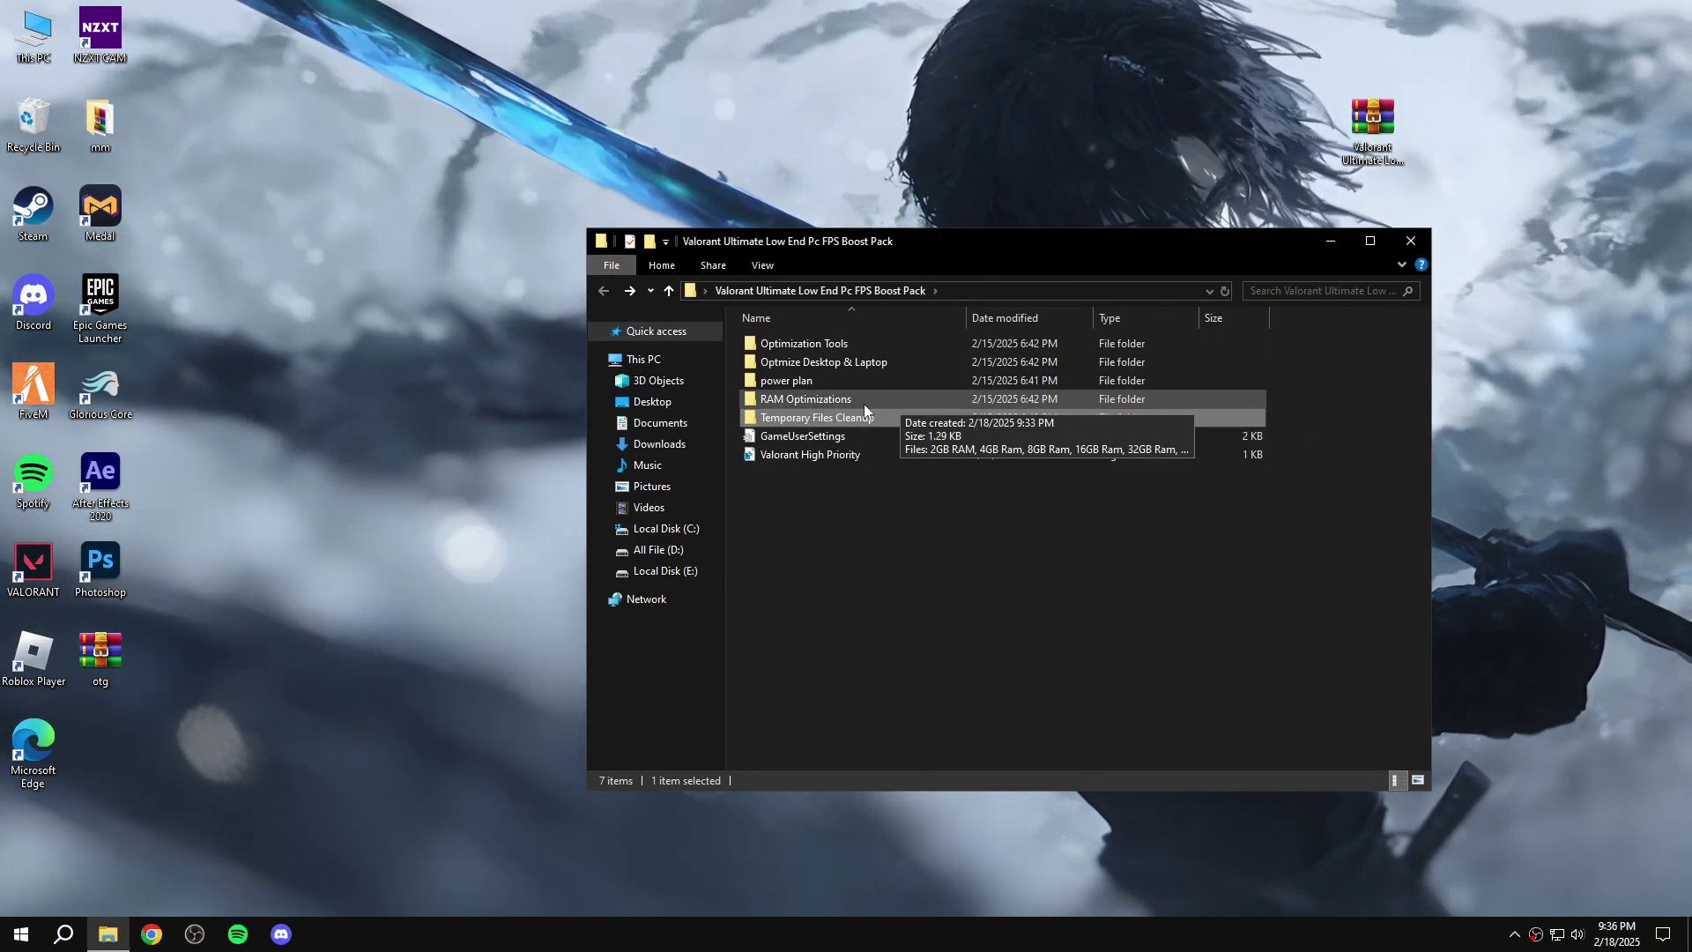
# Check the installed memory size in Task Manager's performance view and close Task Manager.
pyautogui.rightClick(446, 934)
pyautogui.click(494, 804)
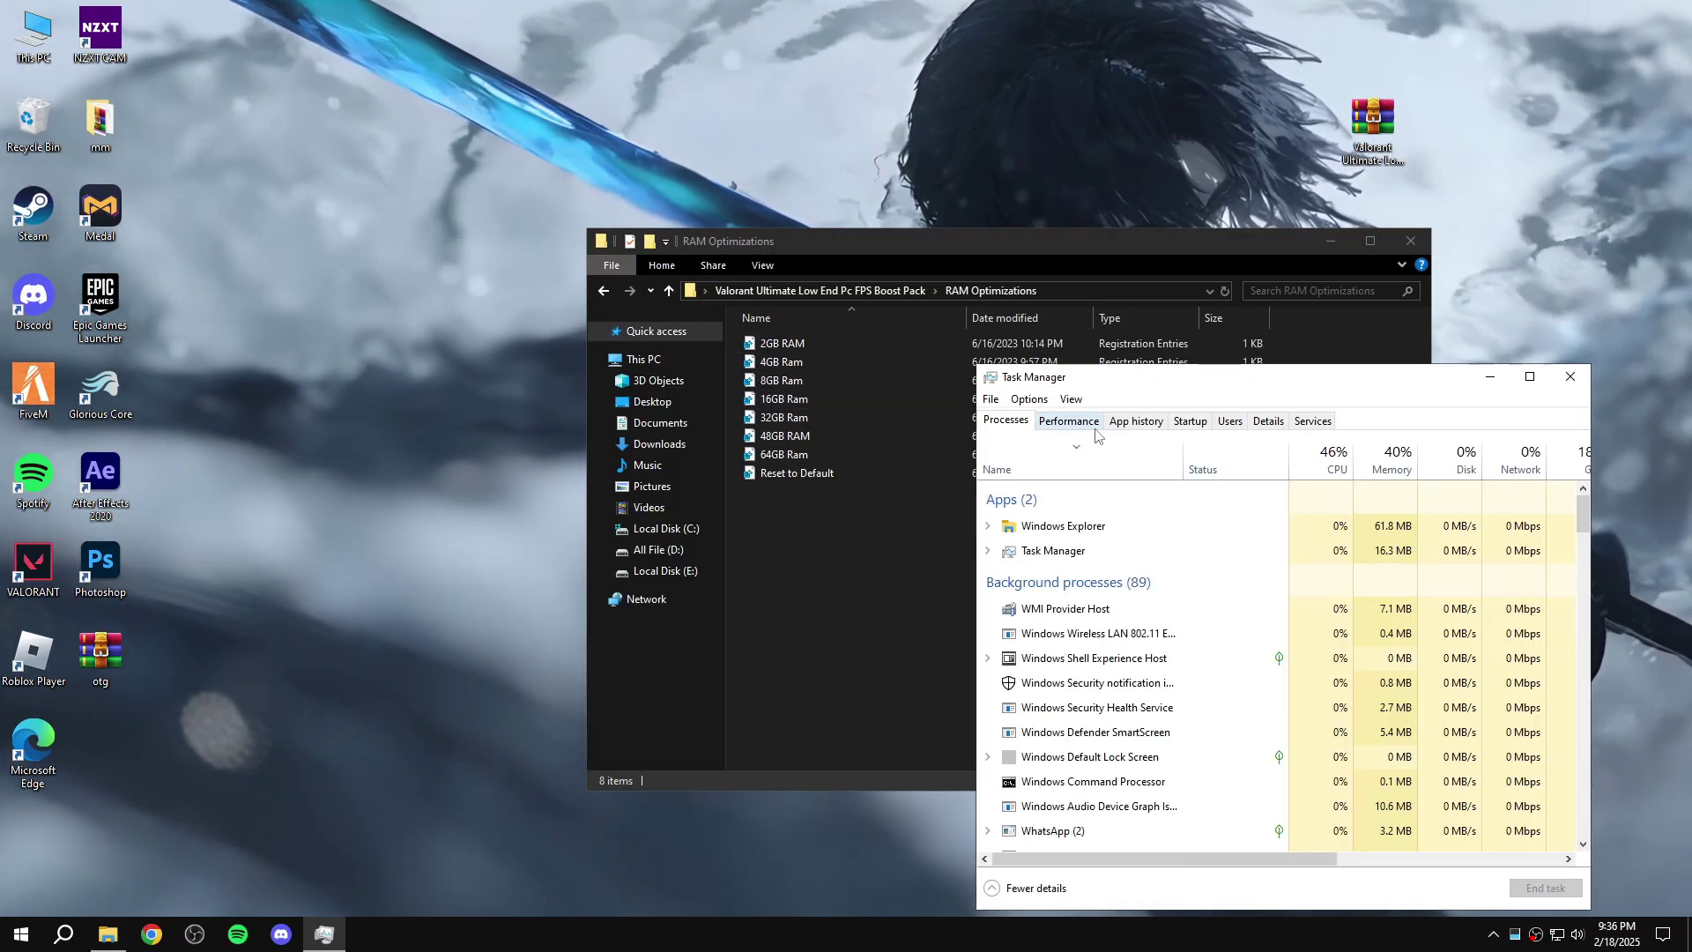
pyautogui.click(1060, 425)
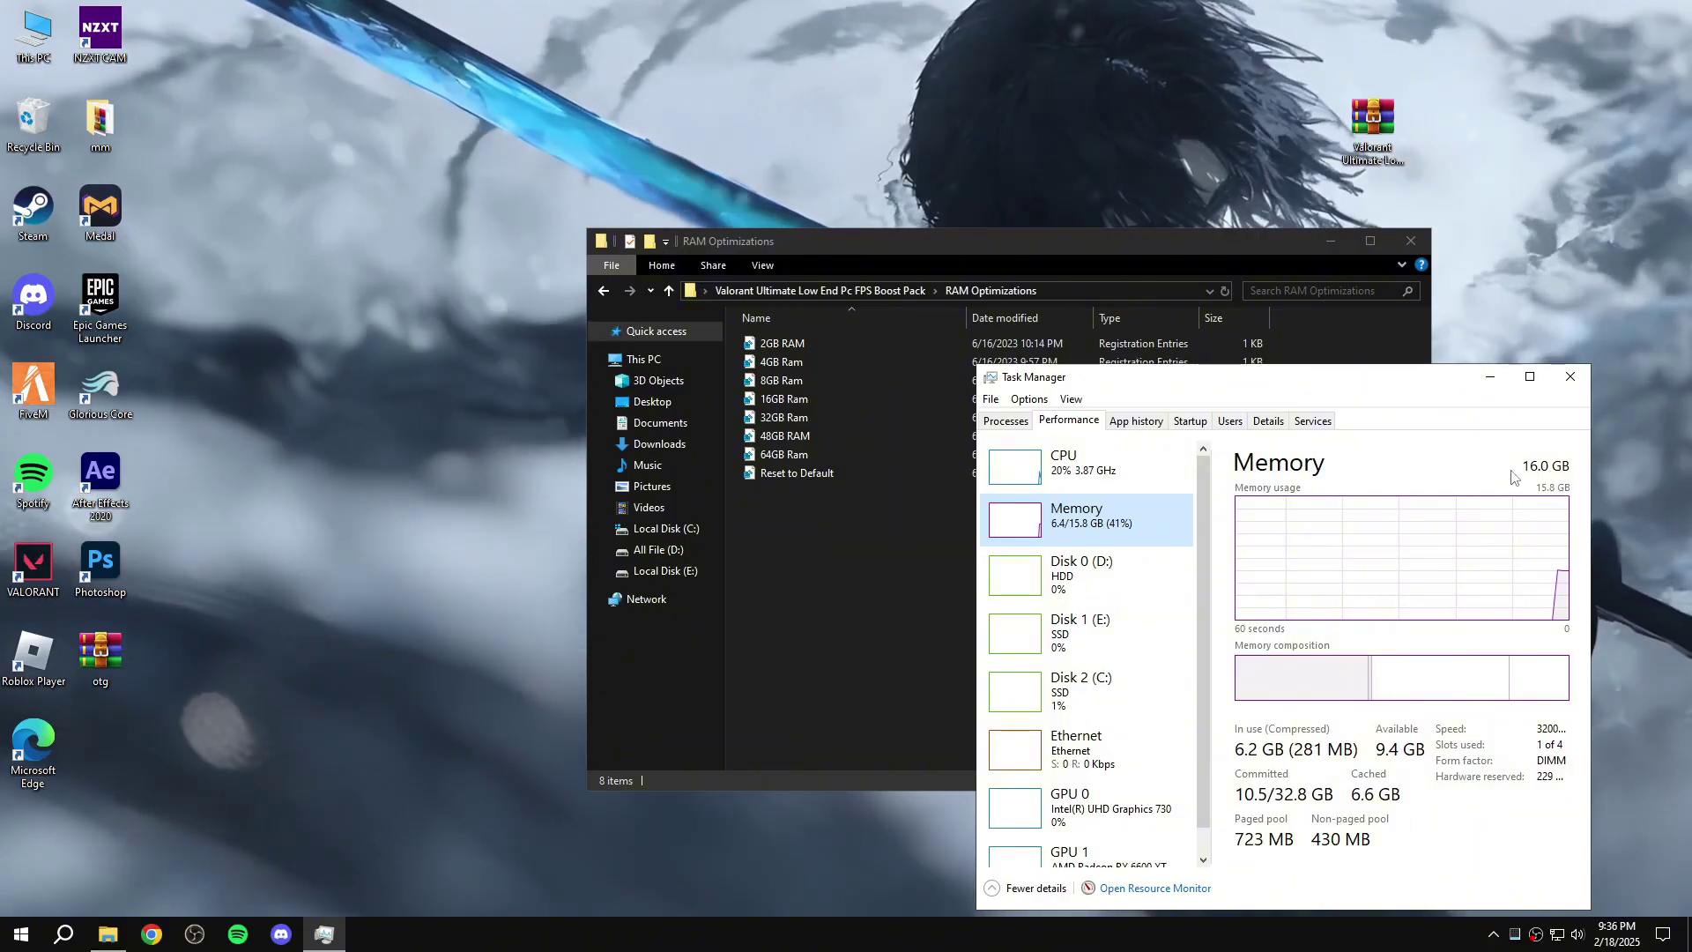
pyautogui.click(1558, 372)
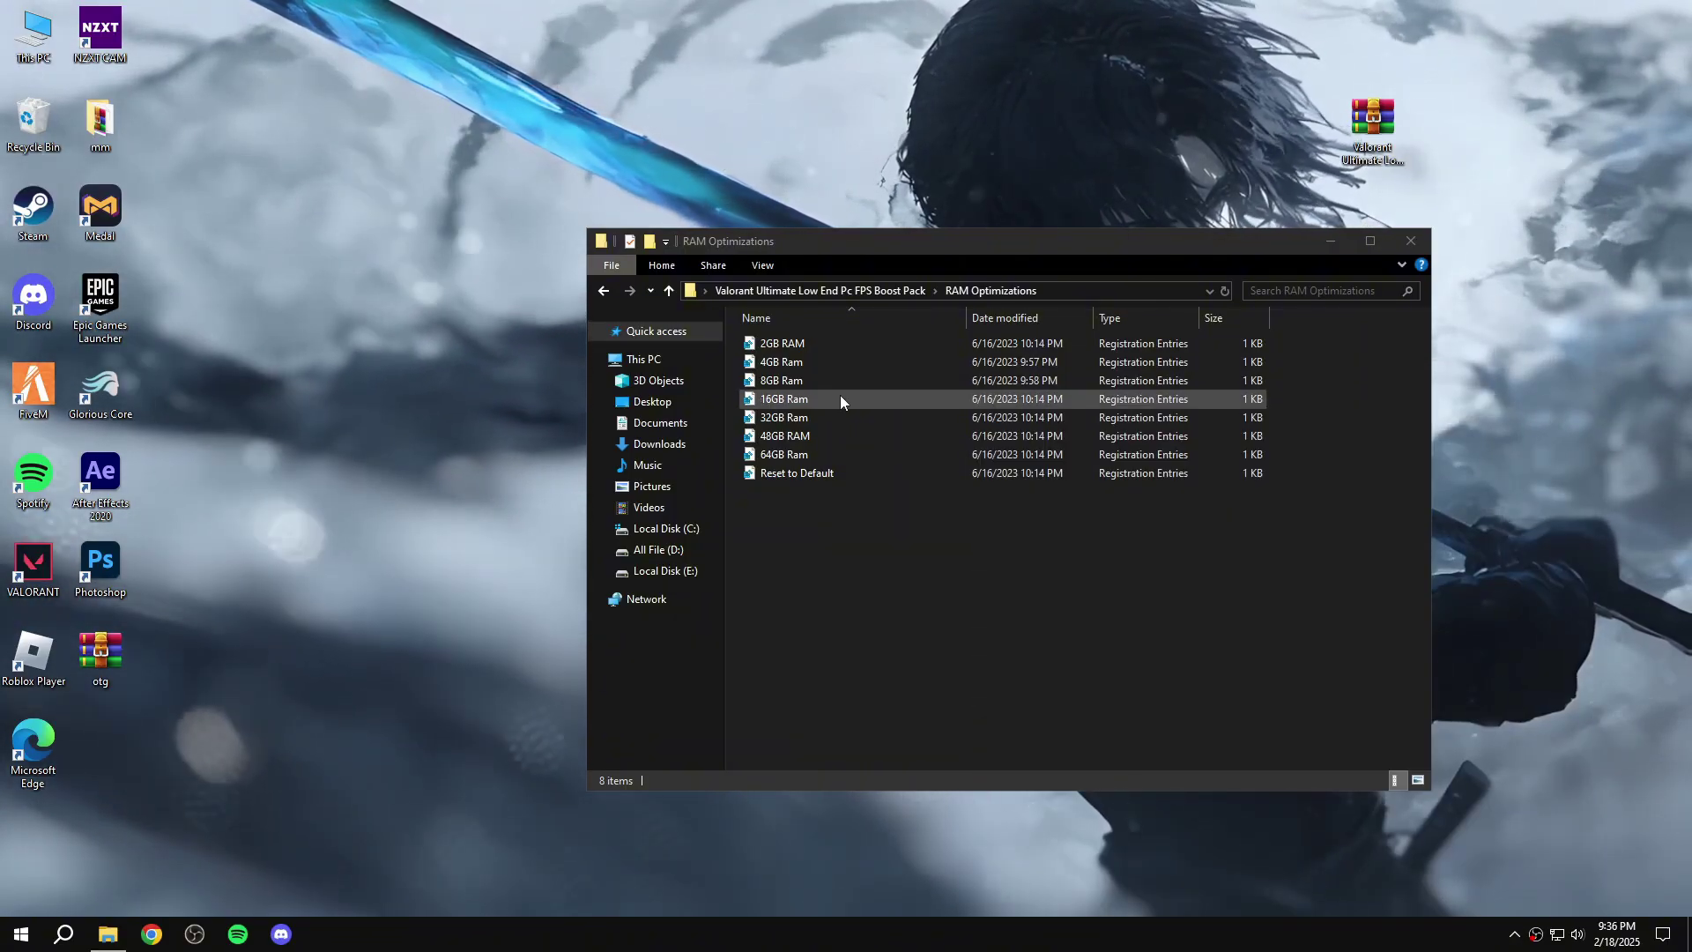
# Merge the 16GB Ram registration entries into the registry and return to the boost pack's main folder.
pyautogui.doubleClick(839, 395)
pyautogui.click(979, 494)
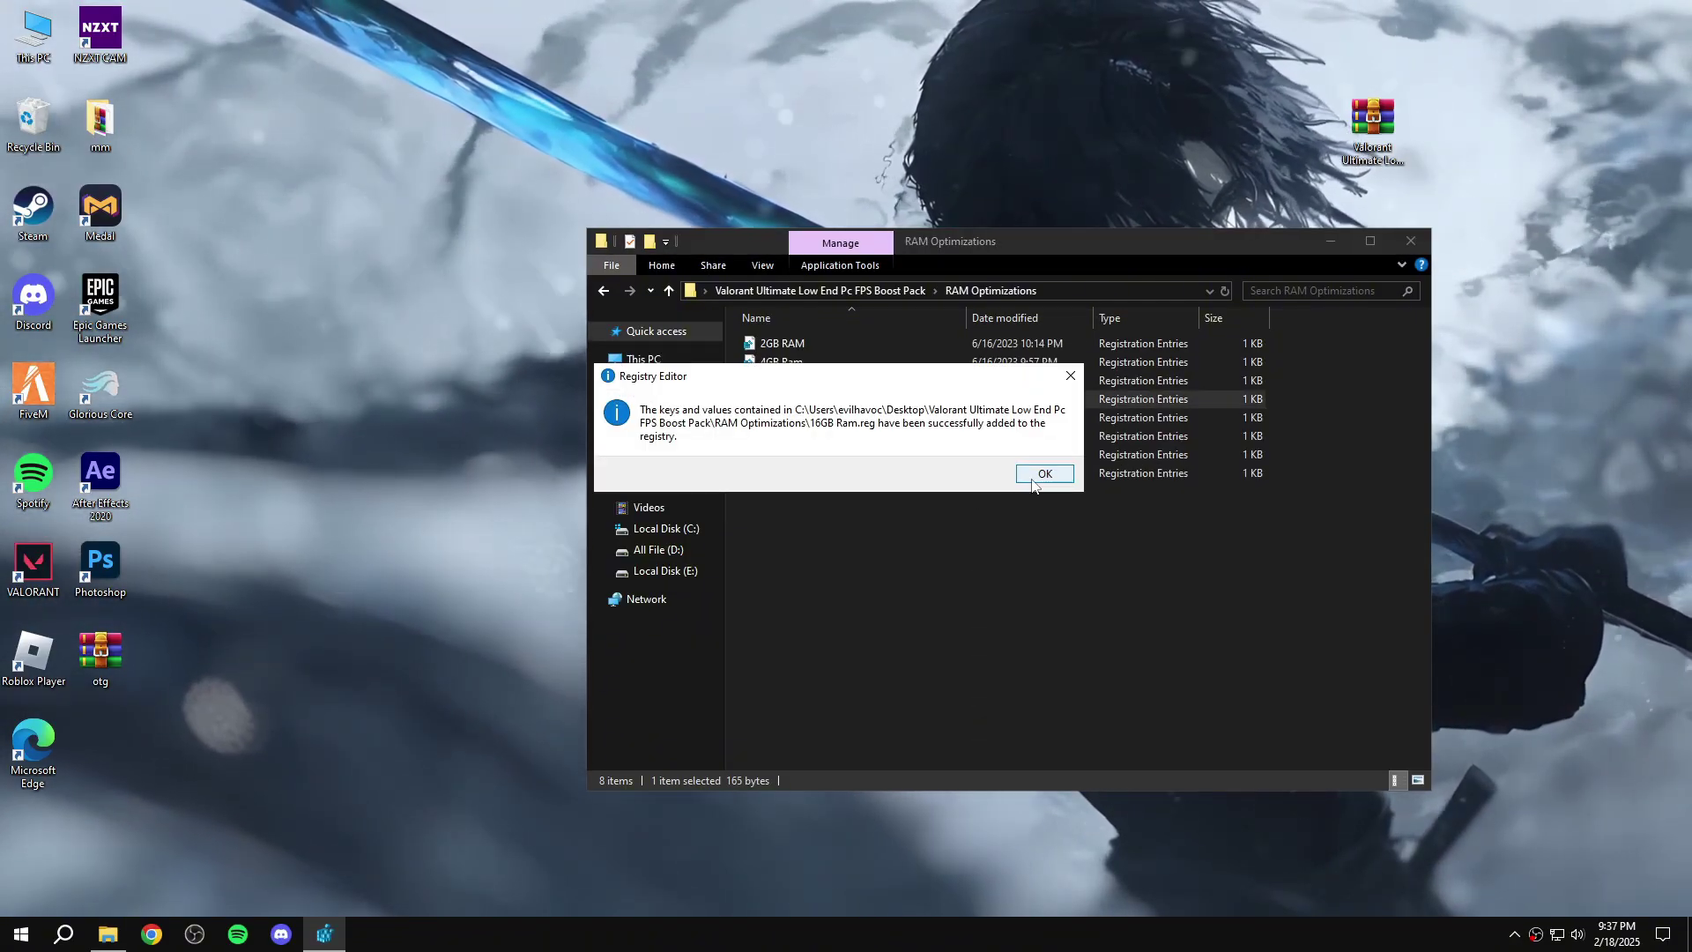
pyautogui.press('Return')
pyautogui.press('BackSpace')
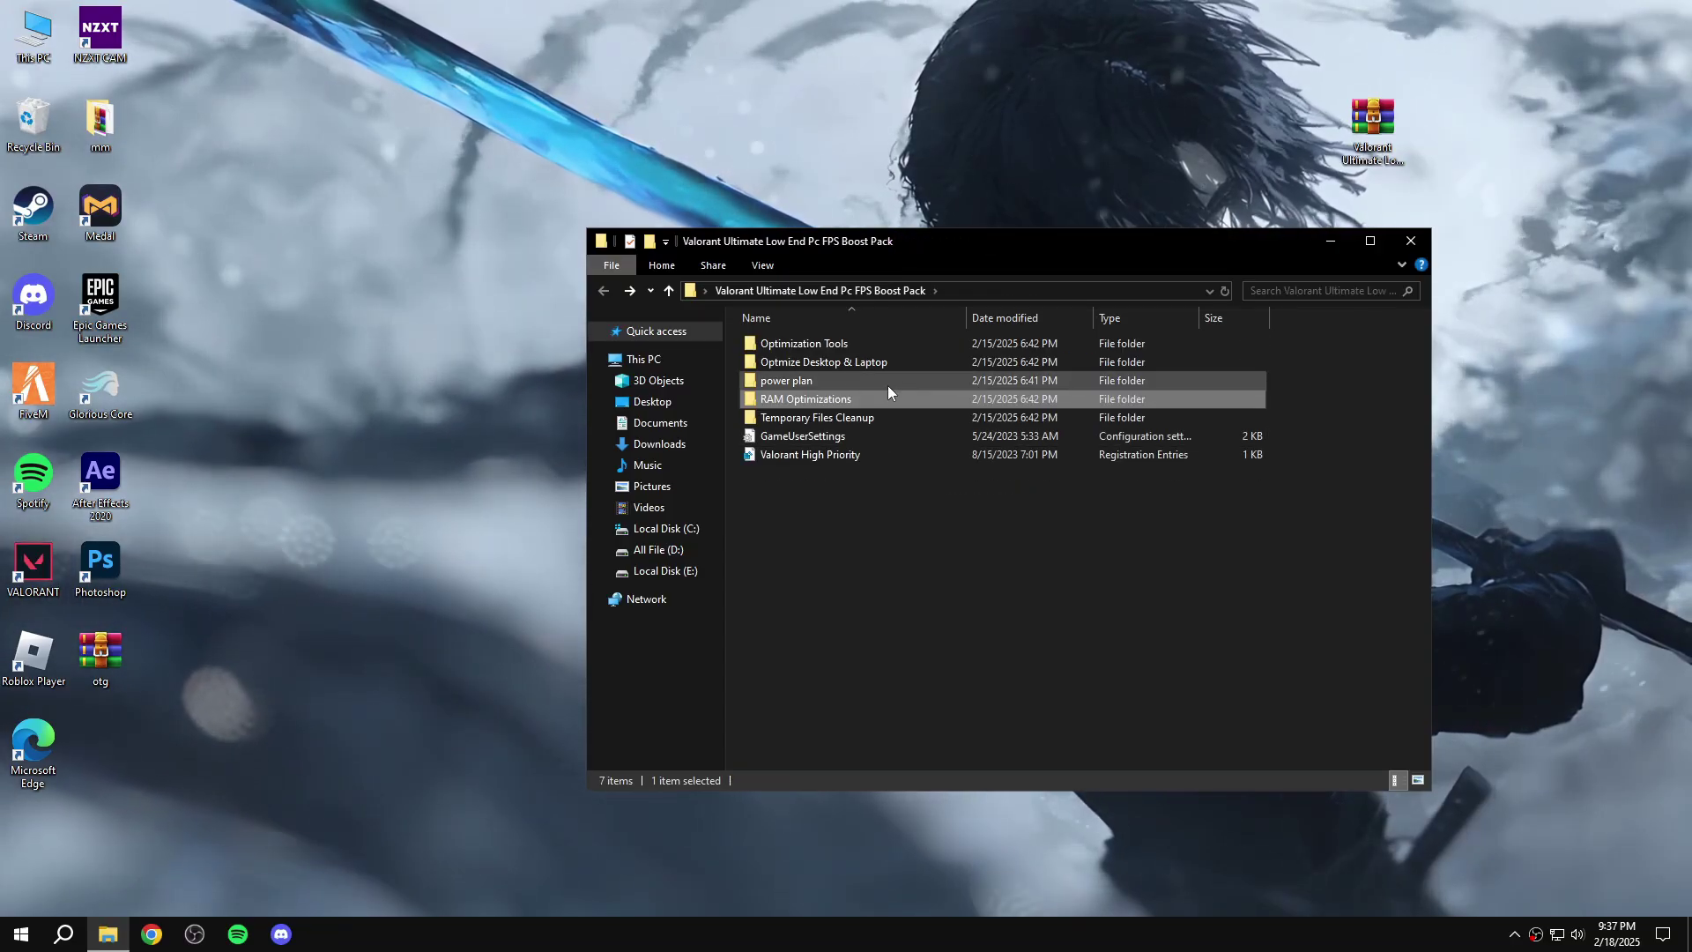
# Run the Import By havocfps Power Plan script from the power plan folder and review the plans in Power Options.
pyautogui.doubleClick(817, 379)
pyautogui.doubleClick(801, 347)
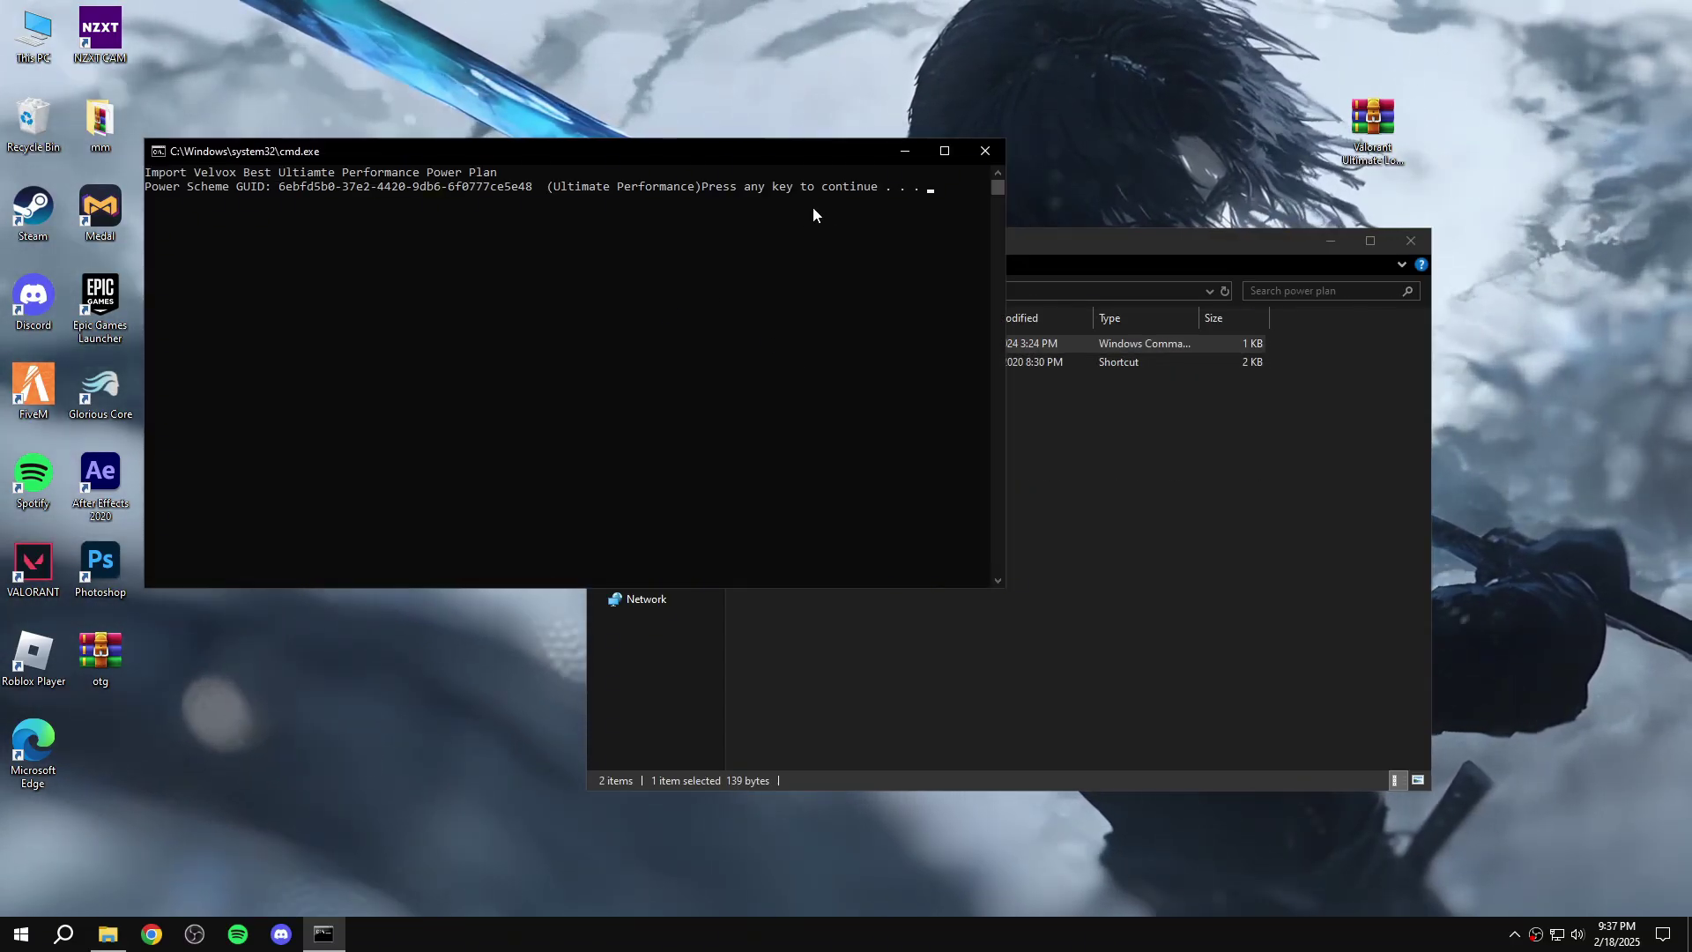
pyautogui.click(982, 154)
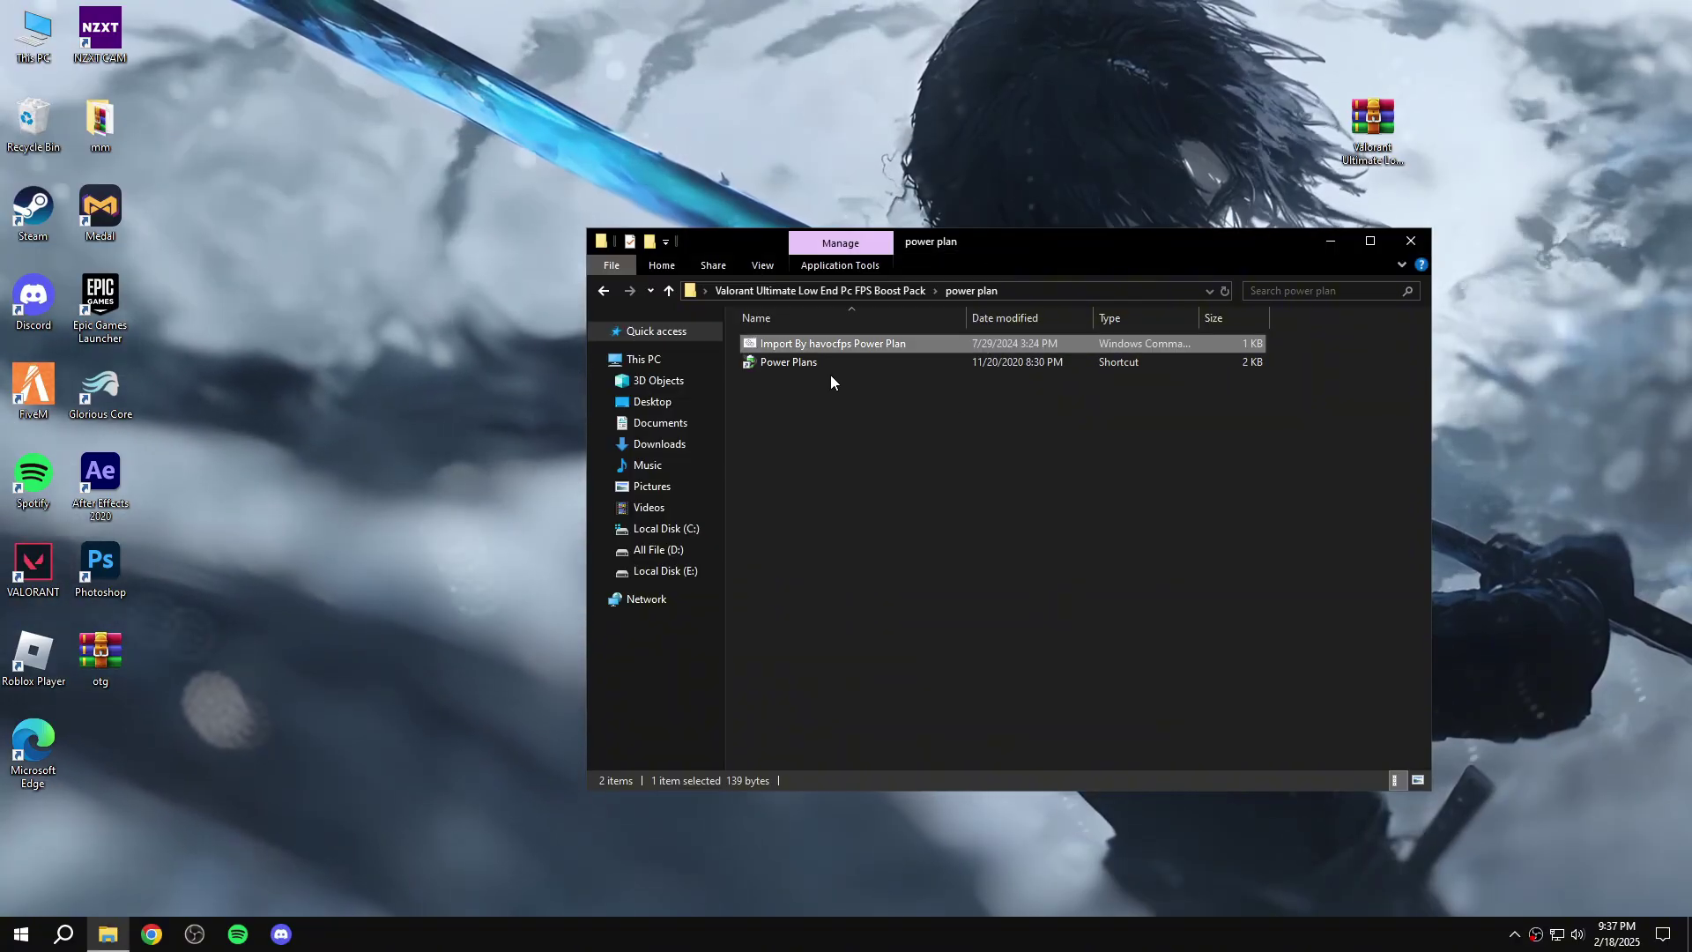
pyautogui.doubleClick(808, 369)
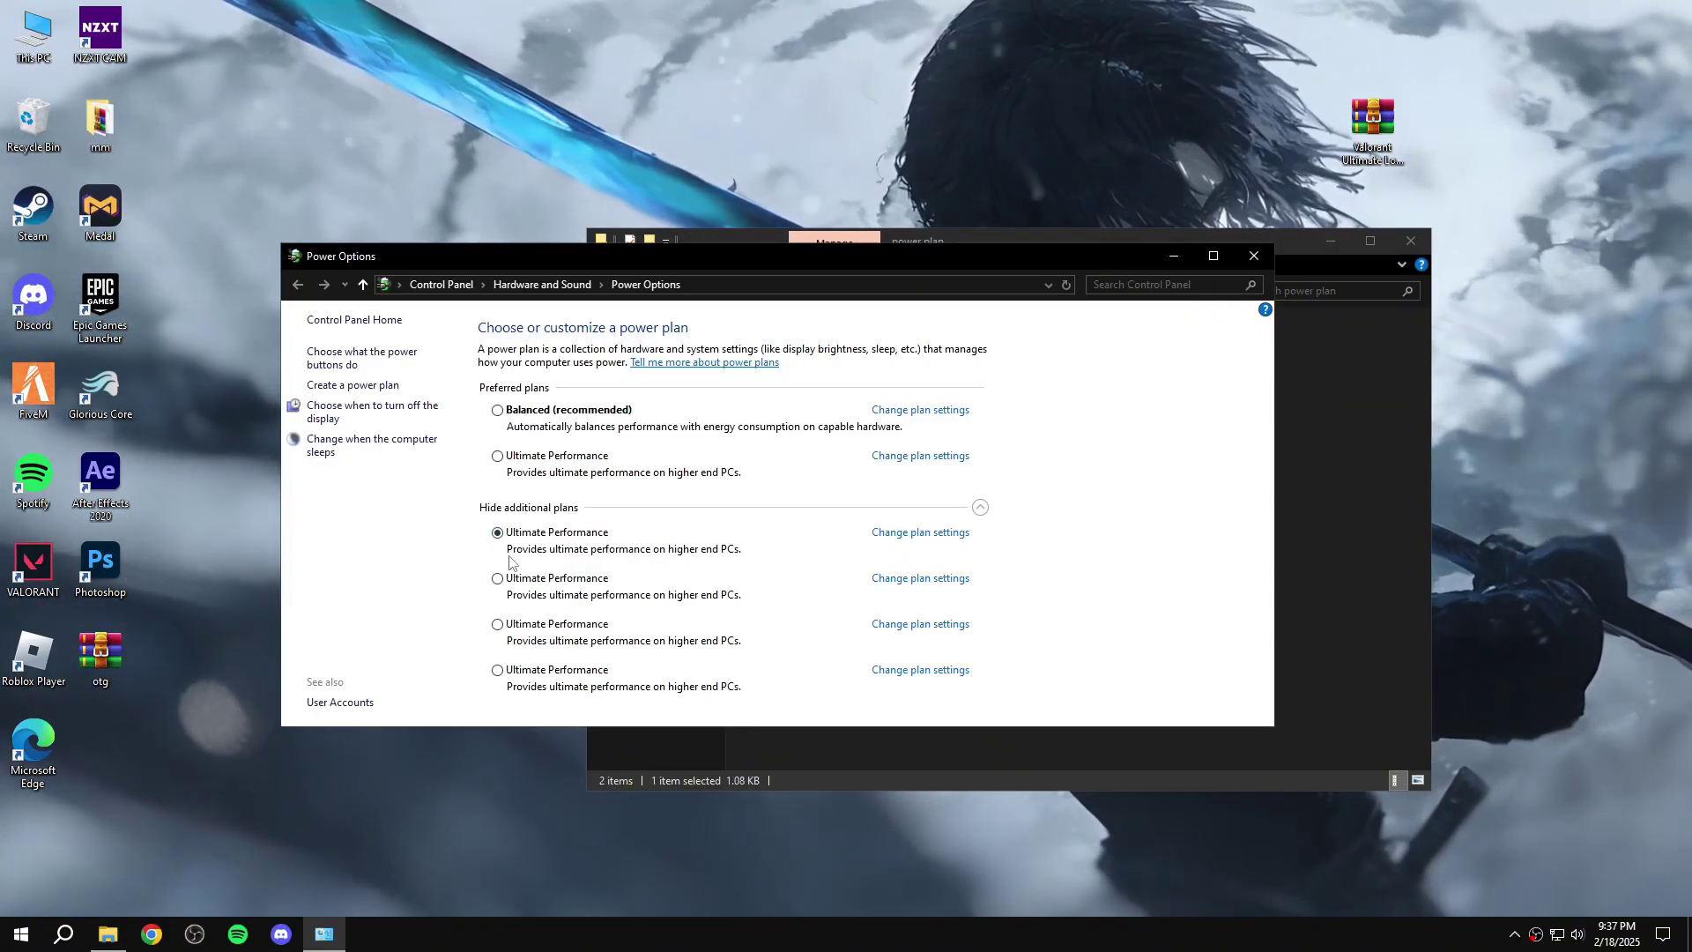
pyautogui.click(1257, 258)
pyautogui.hotkey('alt', 'Left')
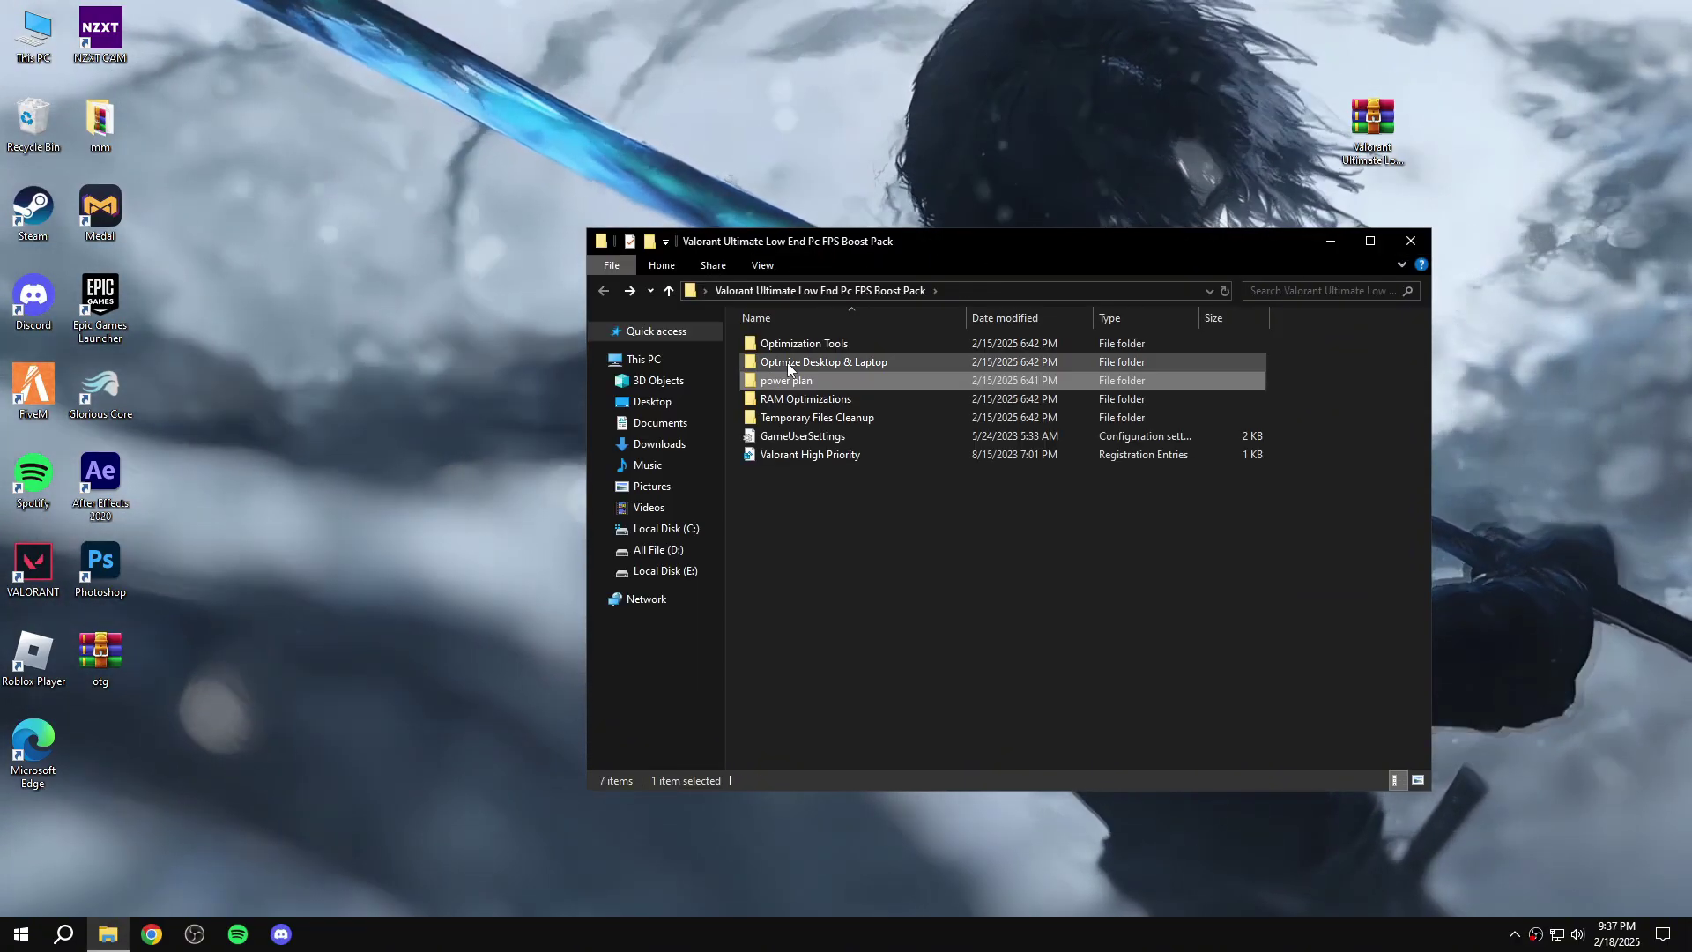
# Merge the Quick Apply - ALL IN ONE entries from the Optmize Desktop & Laptop folder into the registry.
pyautogui.doubleClick(786, 363)
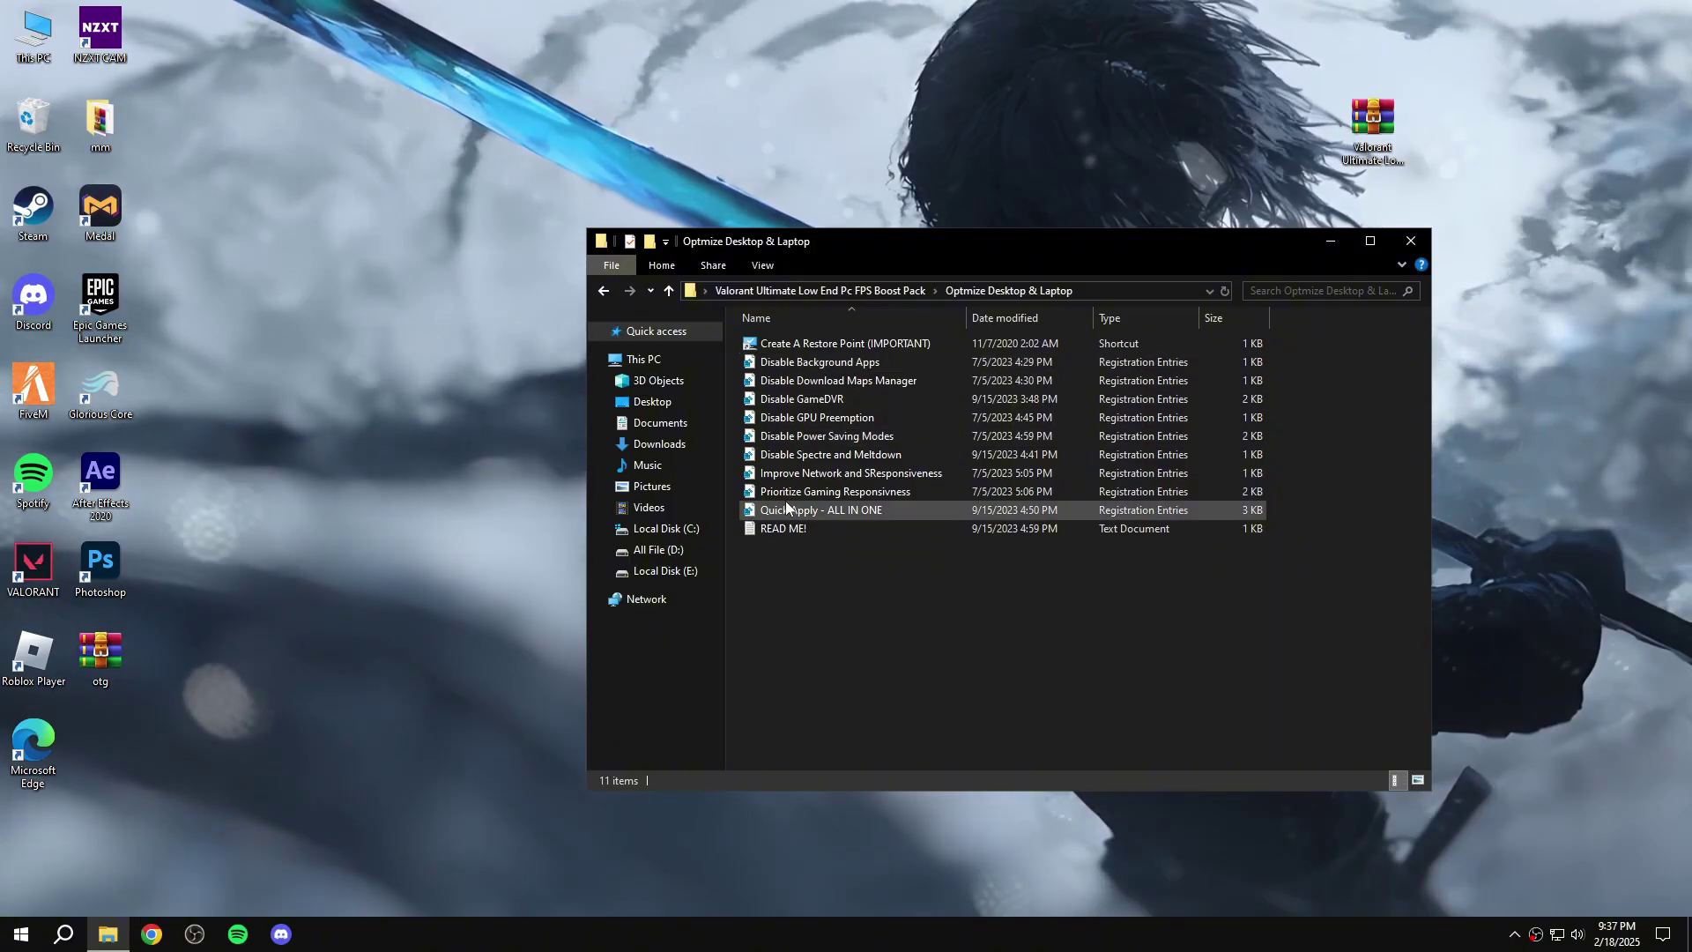
pyautogui.doubleClick(786, 508)
pyautogui.click(974, 494)
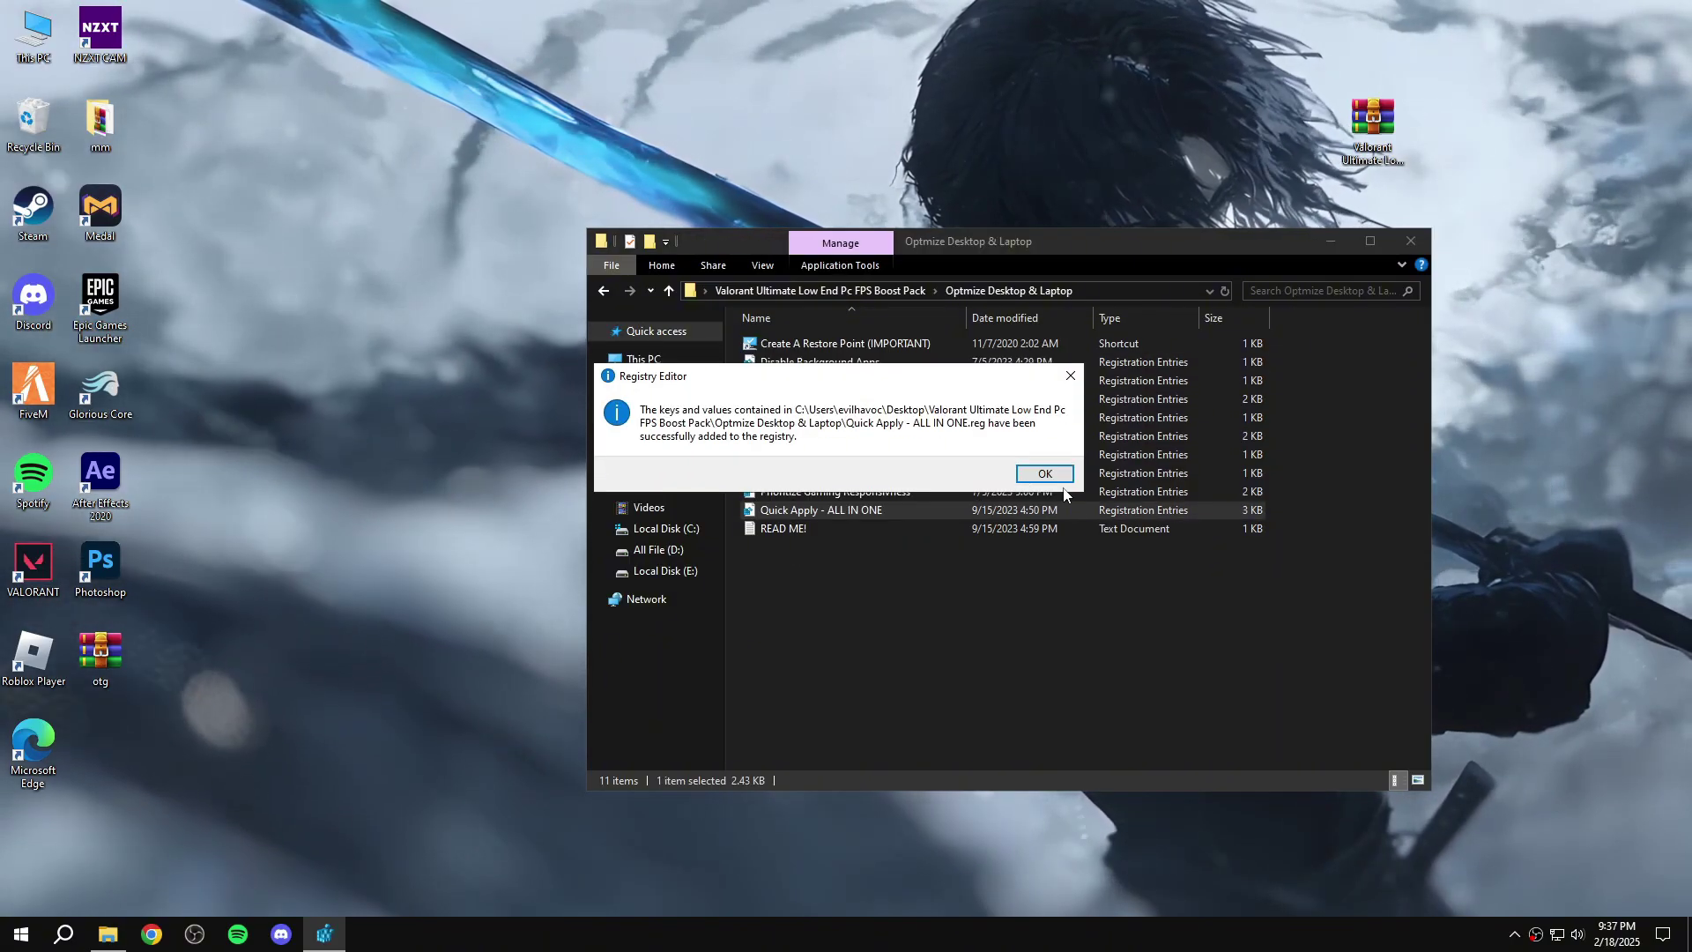
pyautogui.click(1045, 473)
pyautogui.hotkey('alt', 'Left')
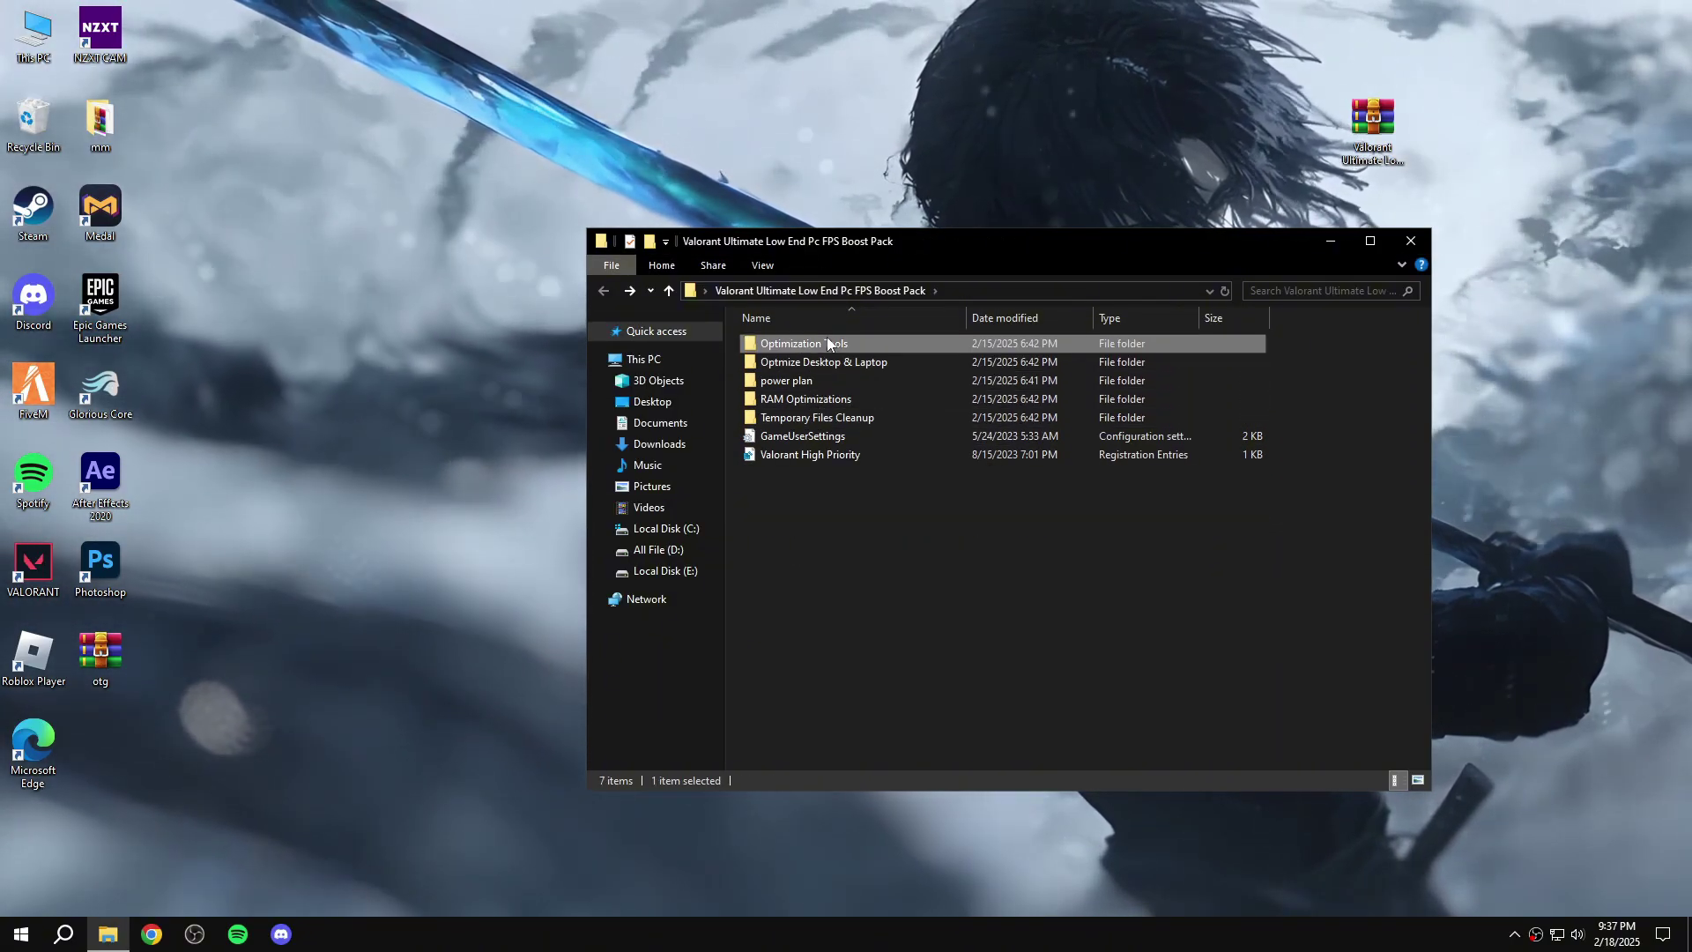
# Install Mem Reduct from the Optimization Tools folder with desktop and start menu shortcuts, and launch it.
pyautogui.doubleClick(827, 343)
pyautogui.doubleClick(798, 343)
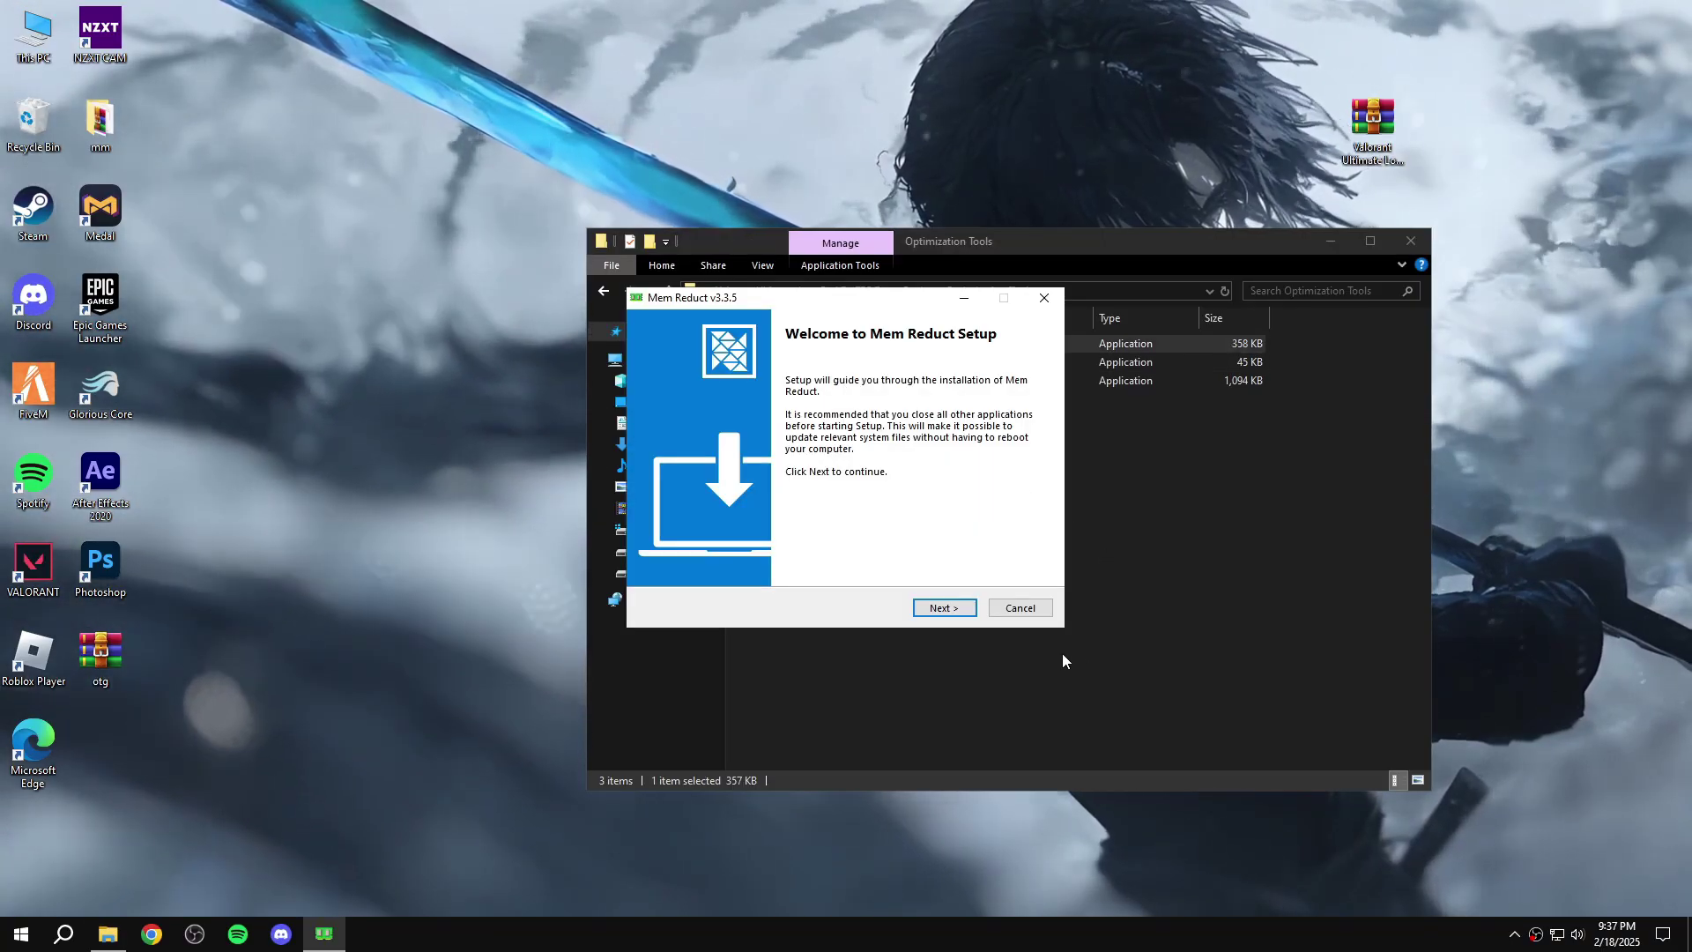
pyautogui.click(964, 617)
pyautogui.click(963, 616)
pyautogui.click(962, 617)
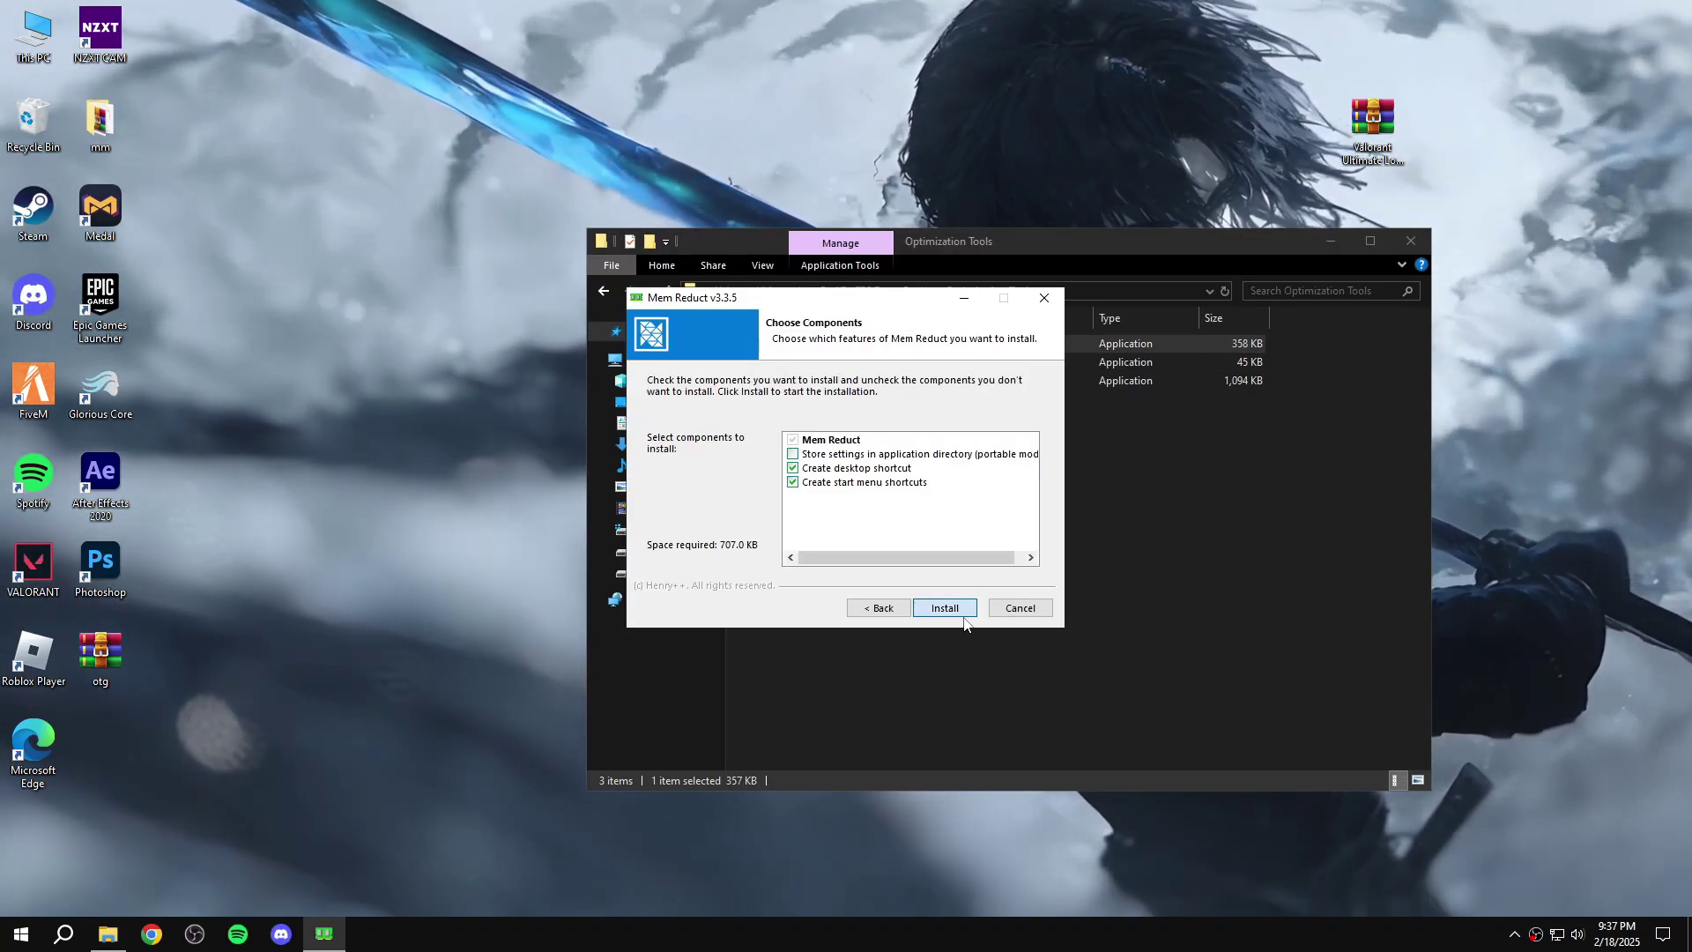
pyautogui.click(961, 616)
pyautogui.click(960, 617)
pyautogui.click(936, 609)
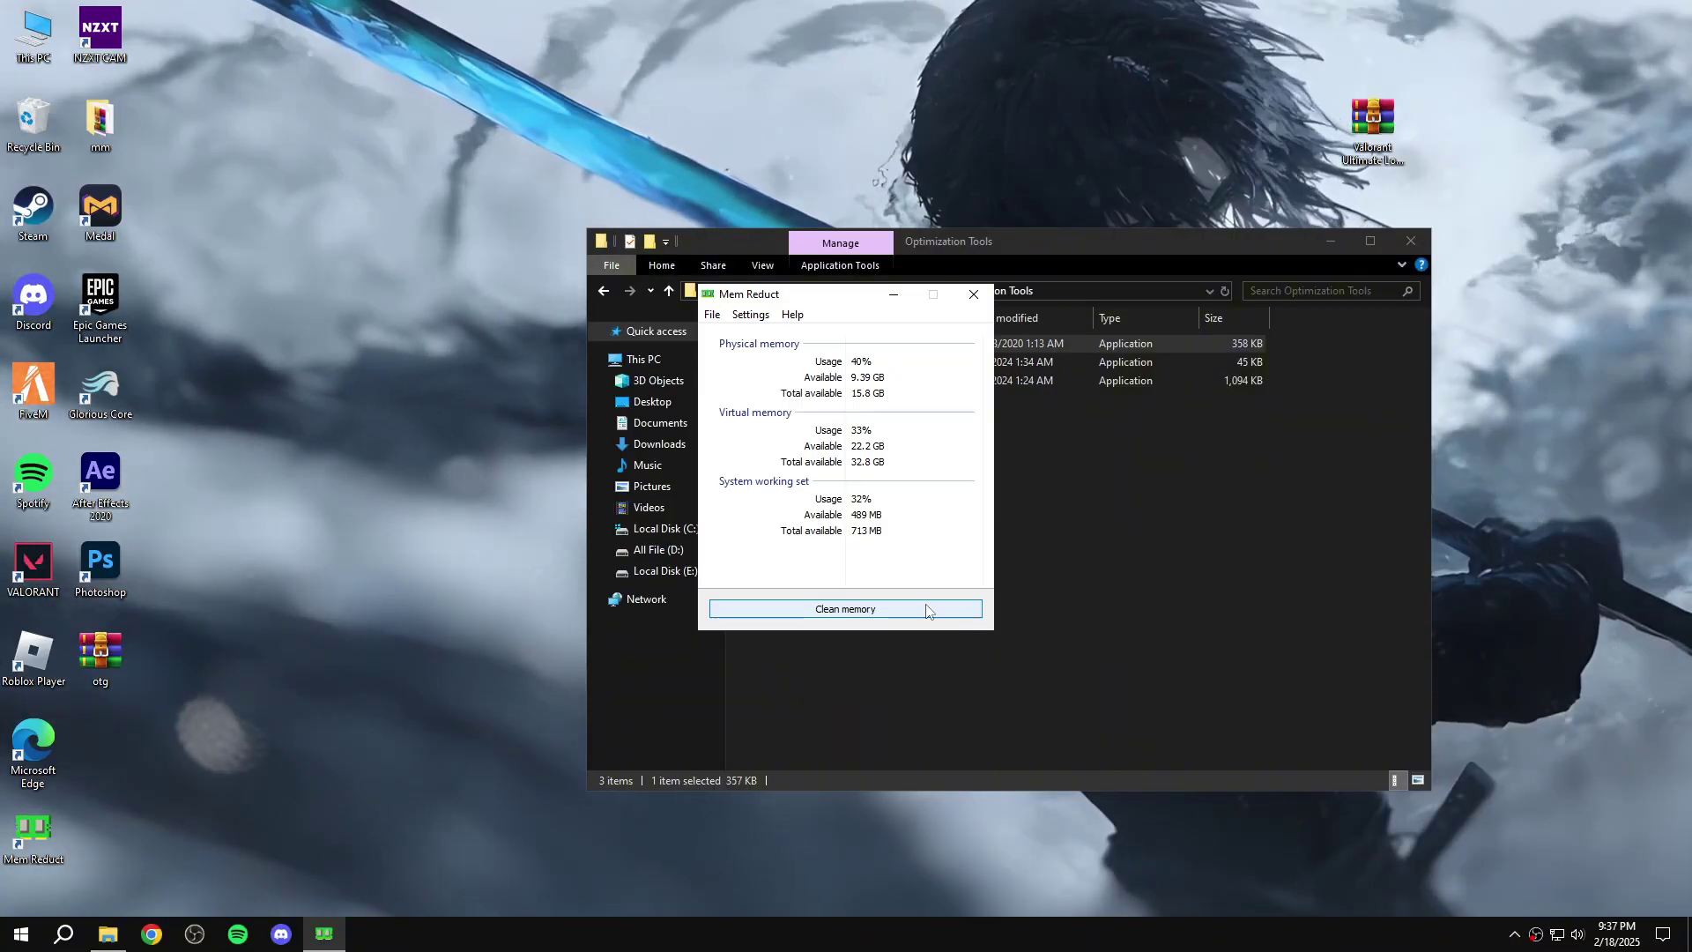
# Clean the system memory with Mem Reduct and close it.
pyautogui.click(899, 609)
pyautogui.click(900, 491)
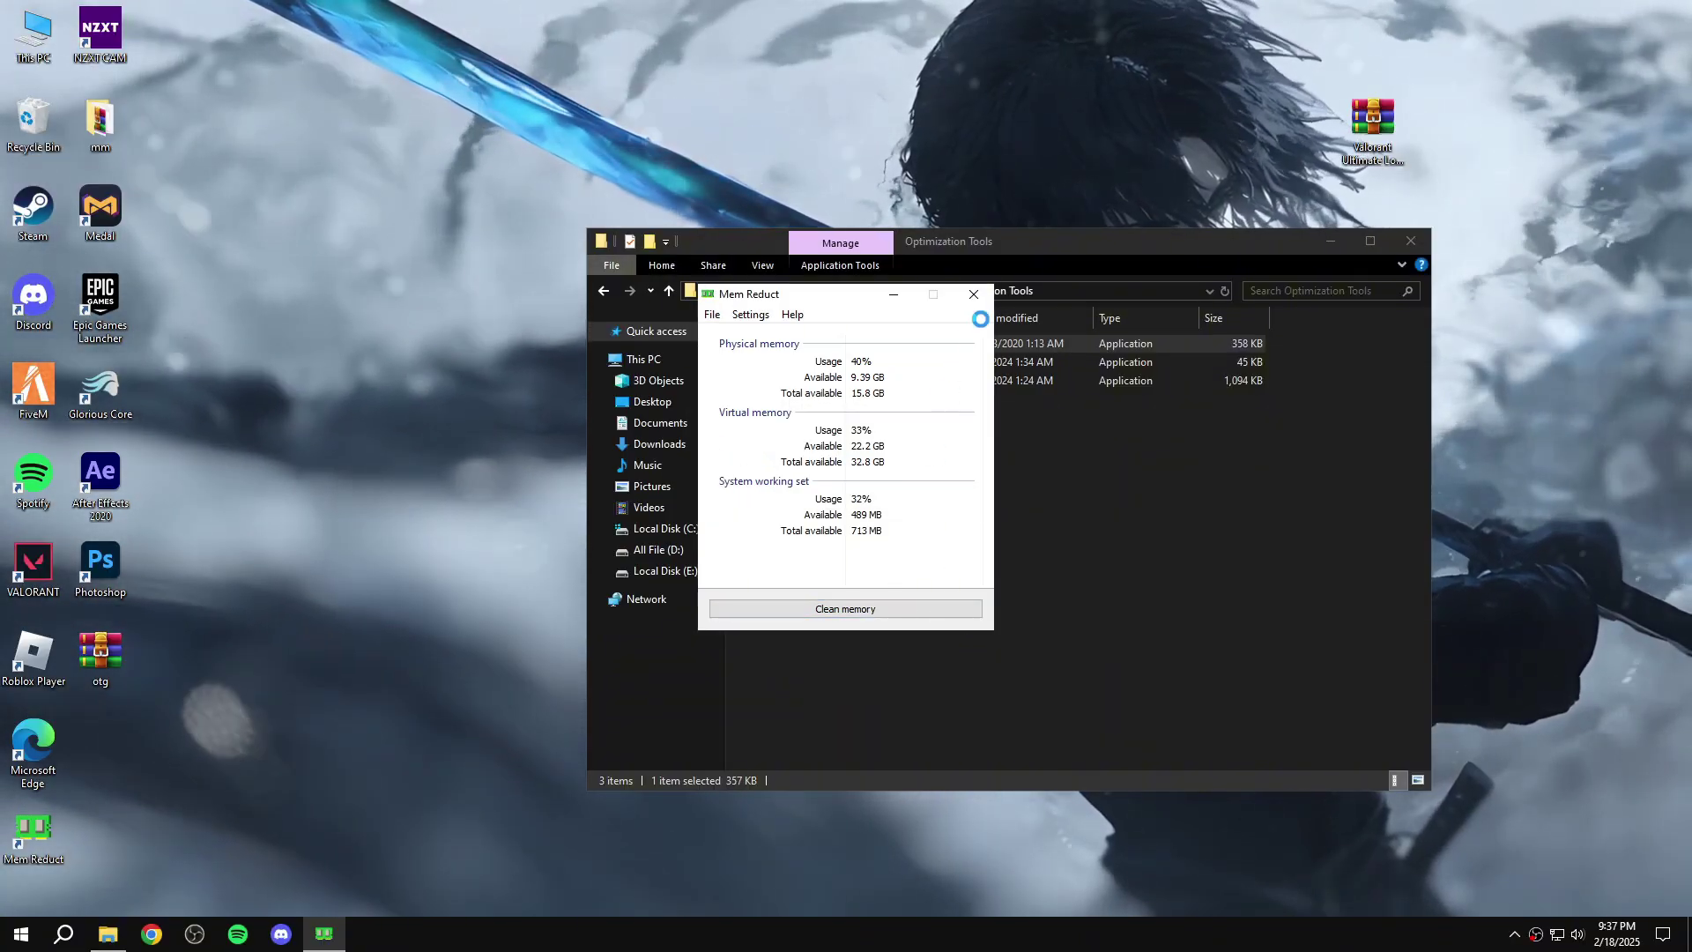
pyautogui.click(974, 294)
# Open MSI_util_v3, review the AMD Radeon RX 6600 XT's MSI mode and interrupt priority, and close the utility.
pyautogui.click(797, 361)
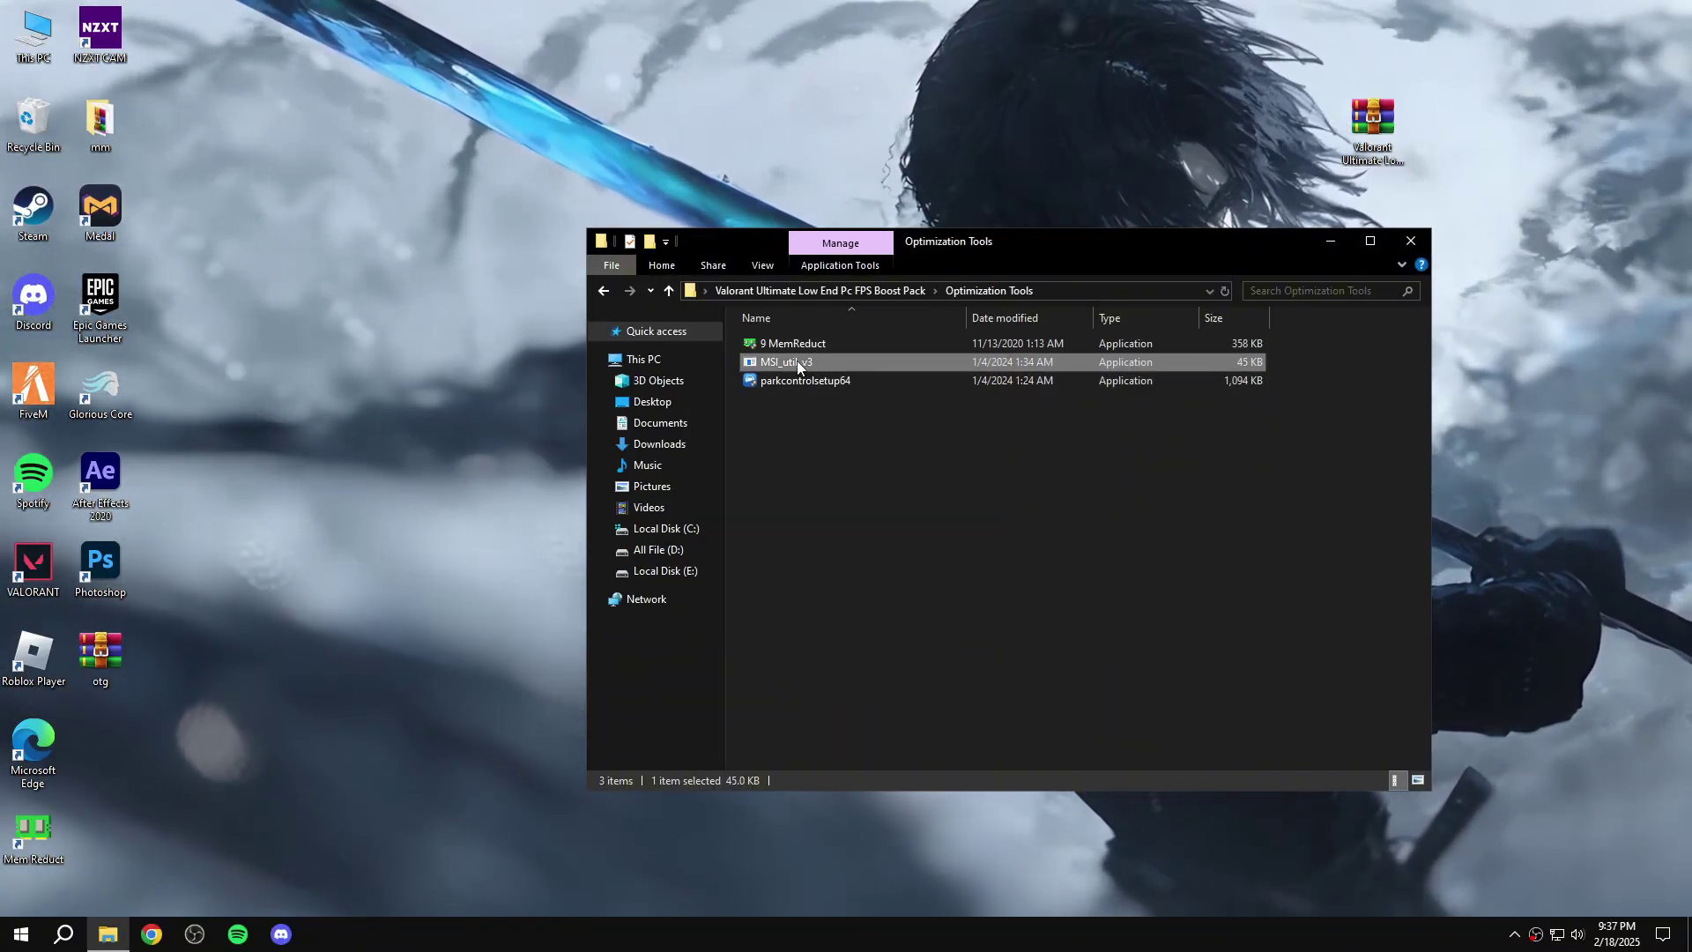
pyautogui.rightClick(818, 362)
pyautogui.click(878, 372)
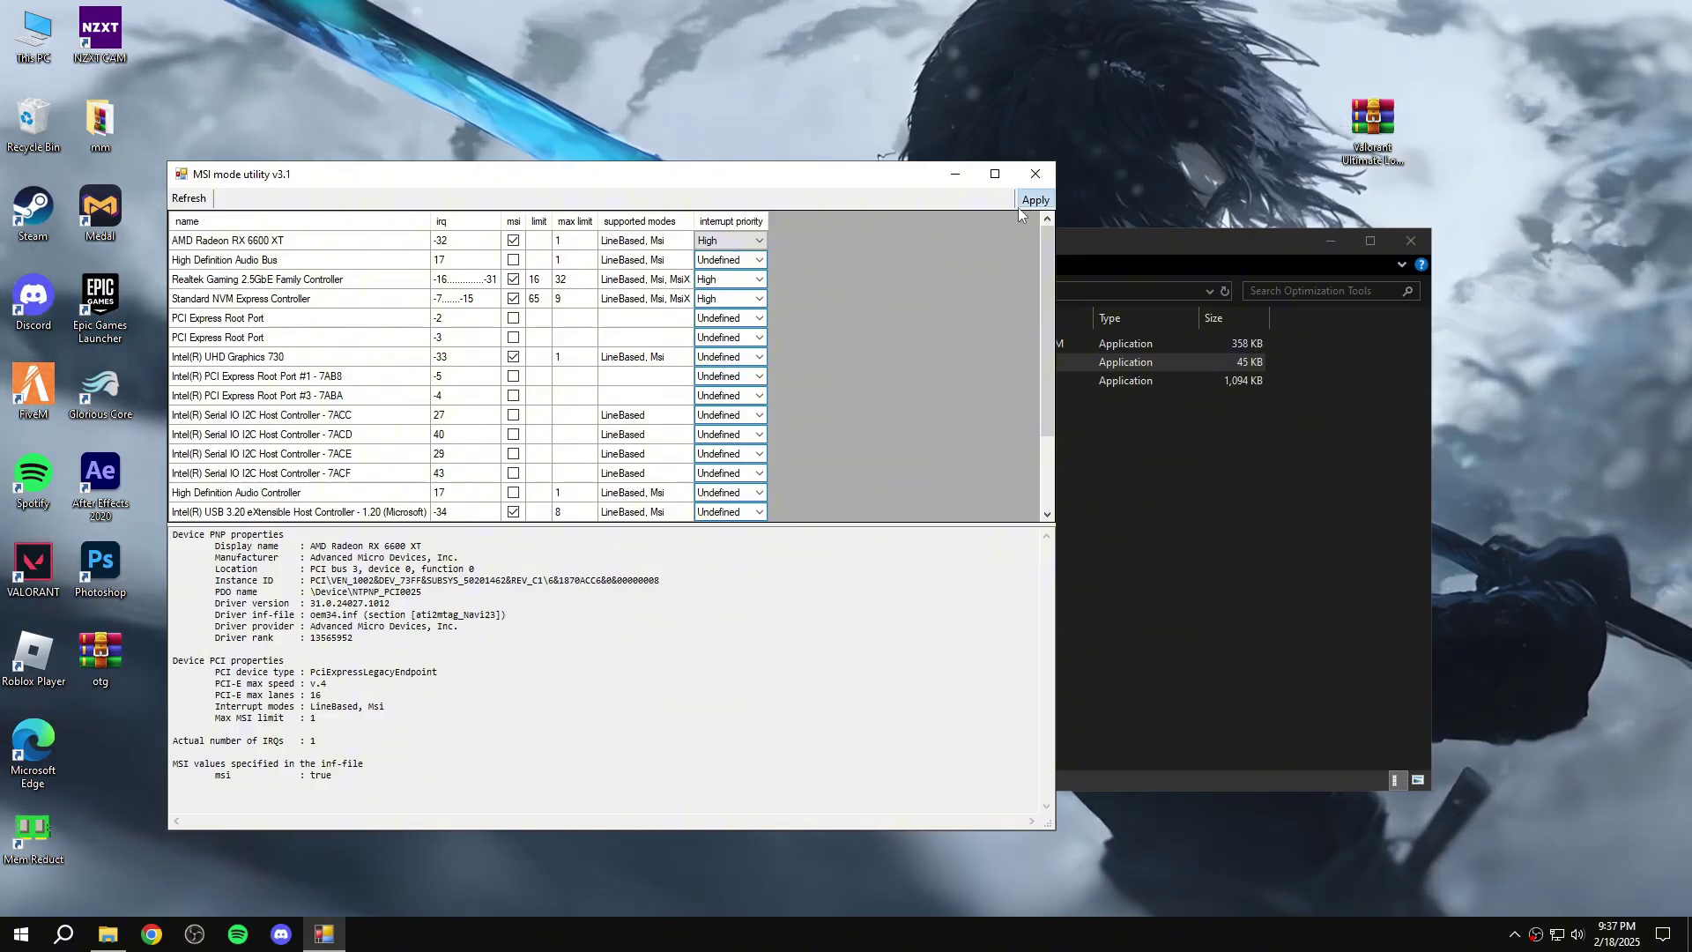
pyautogui.click(1036, 176)
# Install ParkControl from parkcontrolsetup64 with start menu shortcuts and the option to launch it.
pyautogui.doubleClick(816, 382)
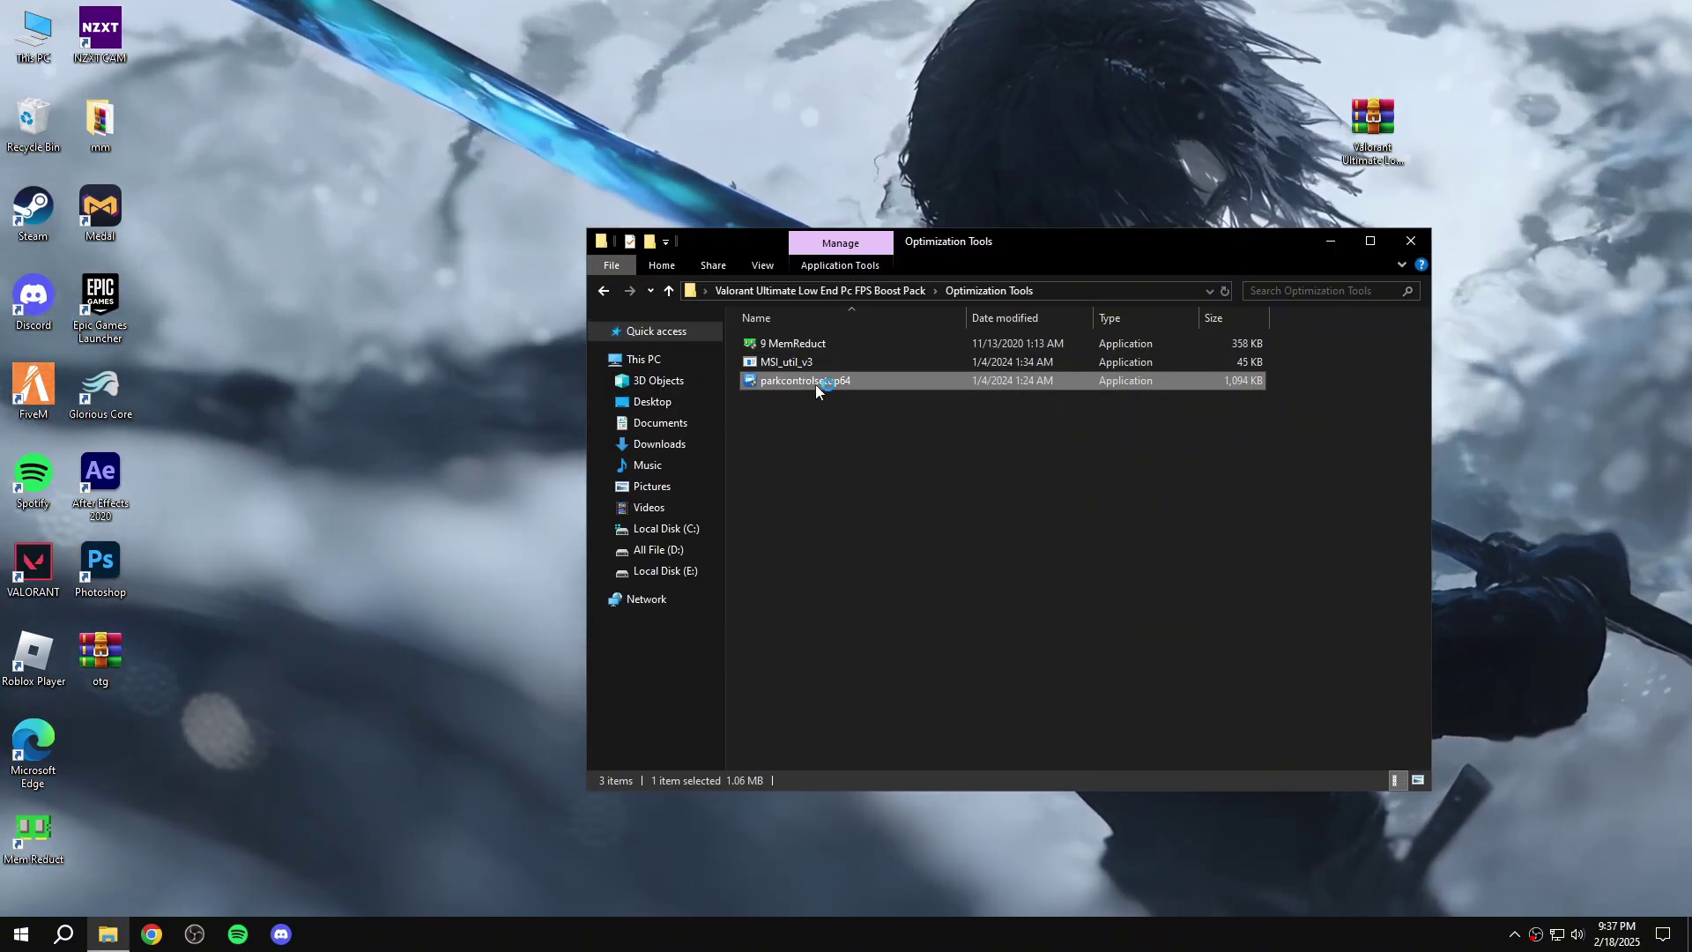
pyautogui.click(955, 503)
pyautogui.click(943, 608)
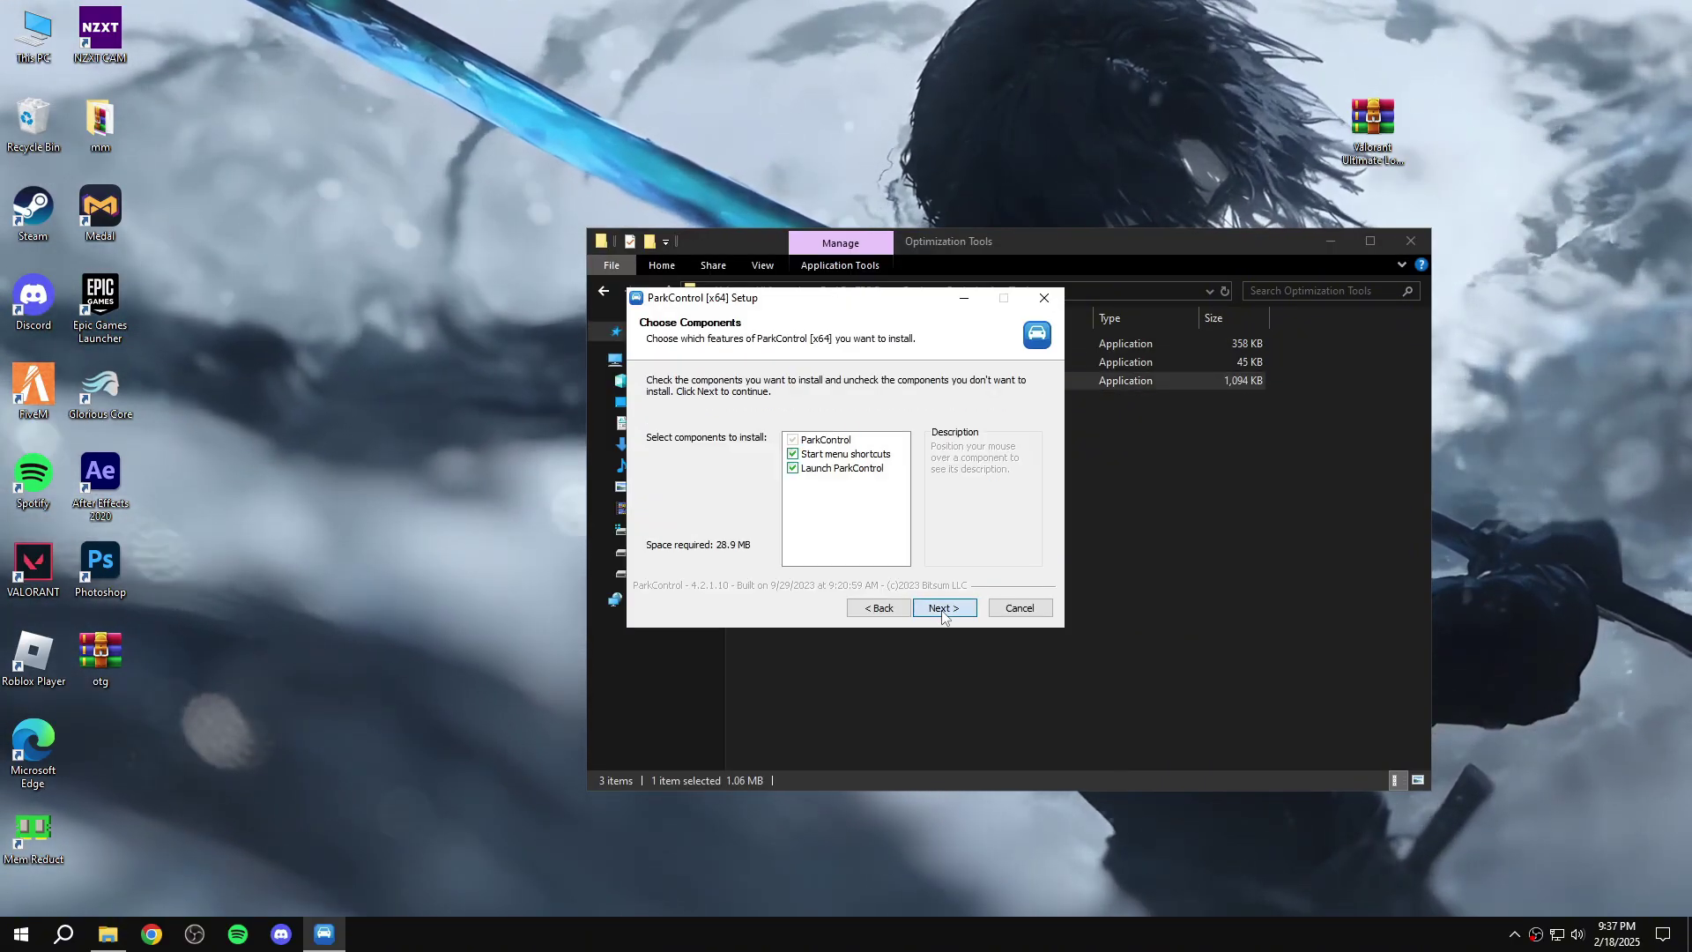
pyautogui.click(943, 608)
pyautogui.click(943, 609)
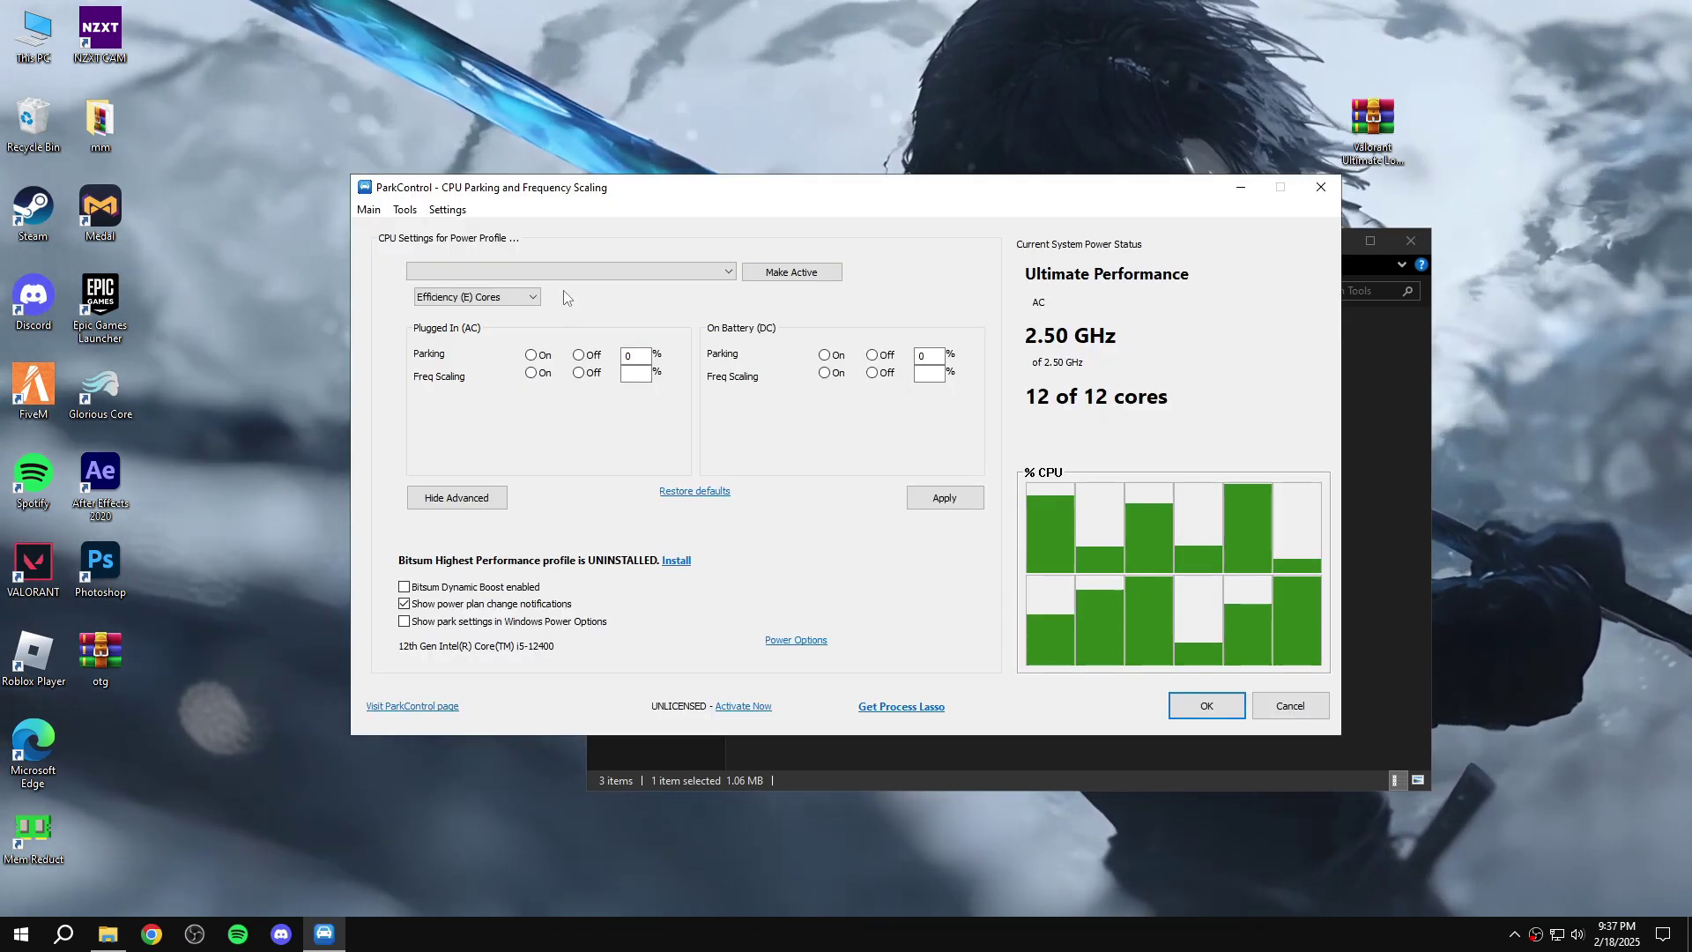
# Apply the Ultimate Performance power profile in ParkControl, and close it along with the boost pack folder.
pyautogui.click(529, 273)
pyautogui.click(498, 299)
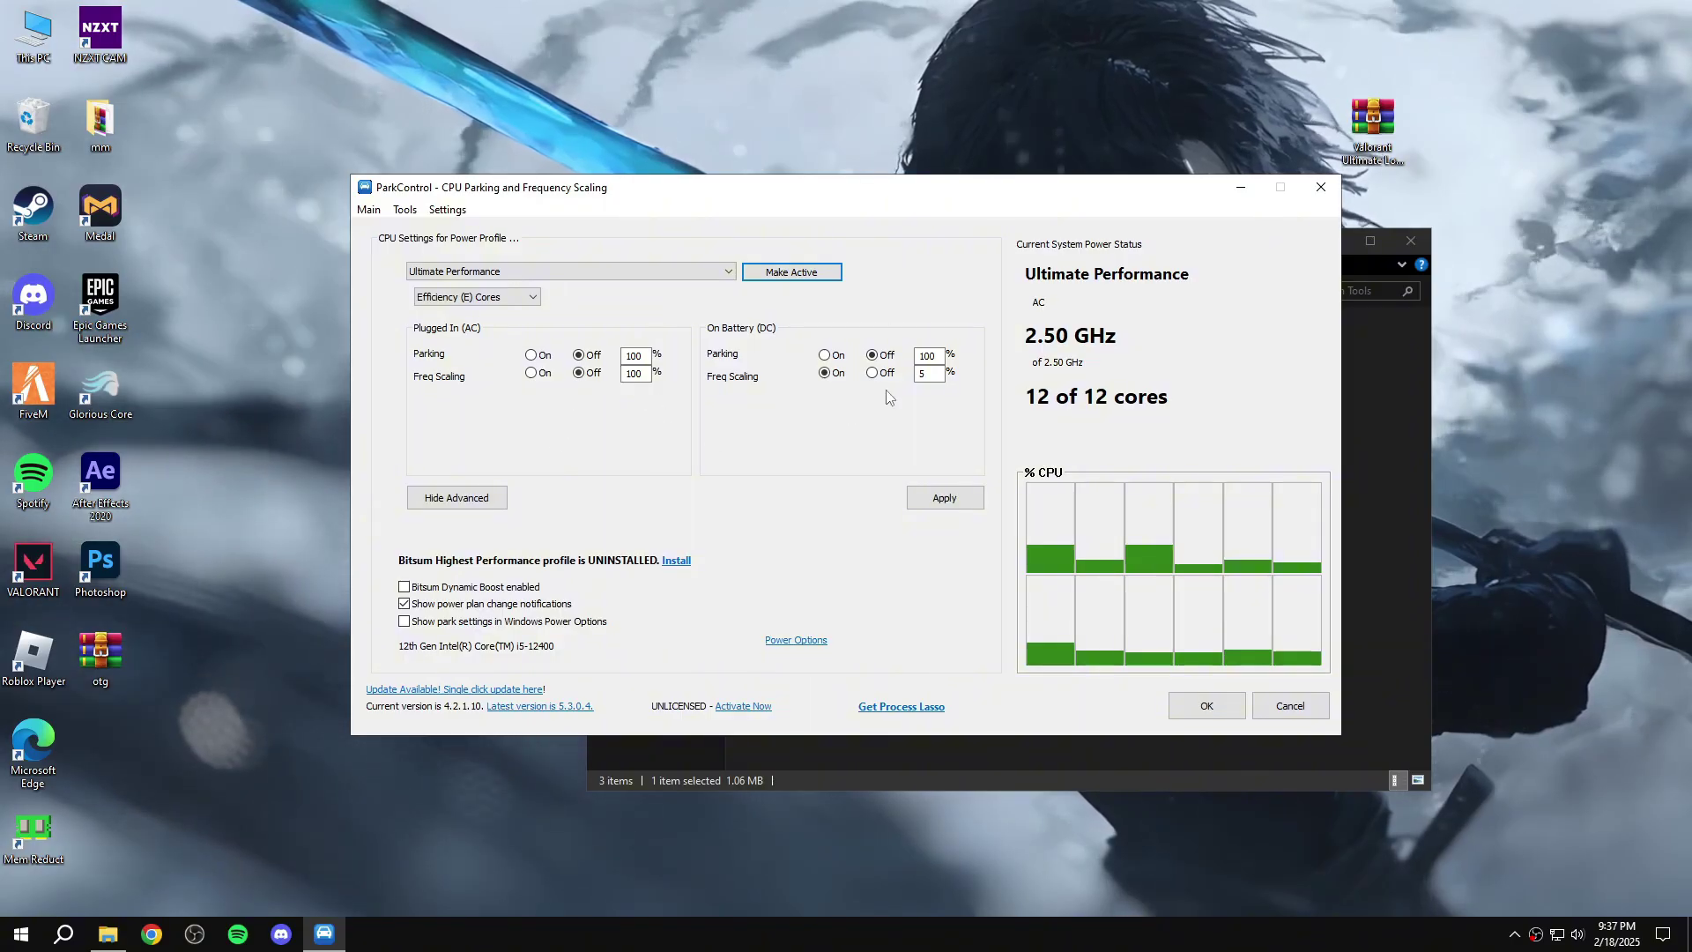
pyautogui.click(944, 498)
pyautogui.click(1210, 706)
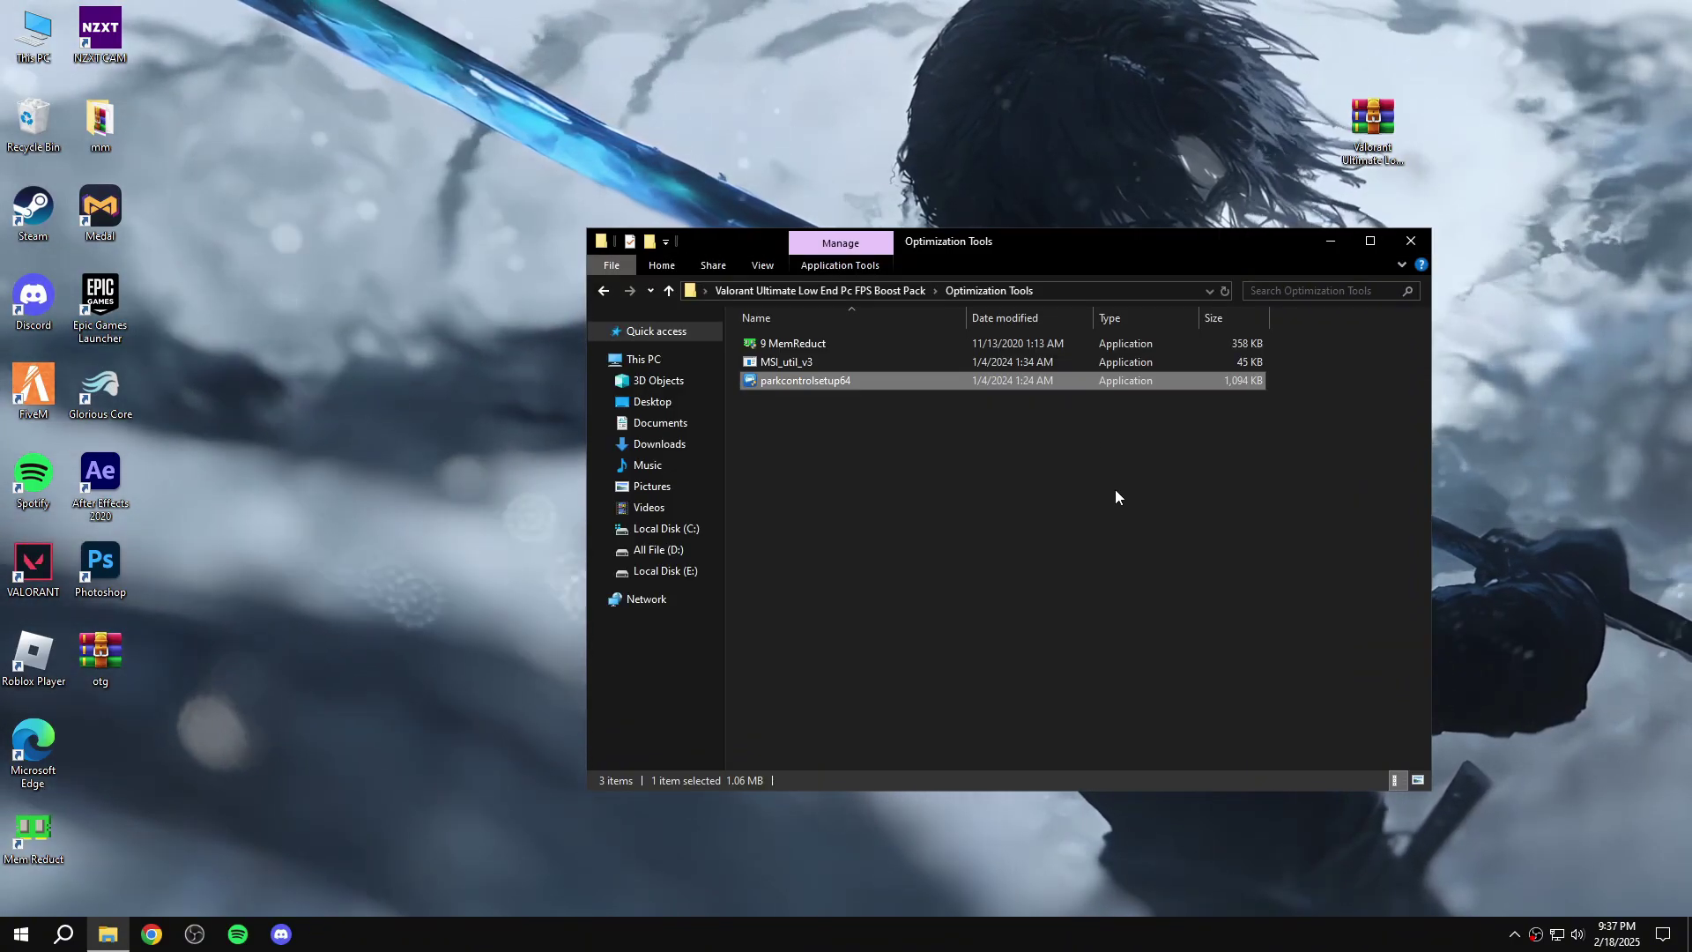
pyautogui.press('BackSpace')
pyautogui.click(1411, 241)
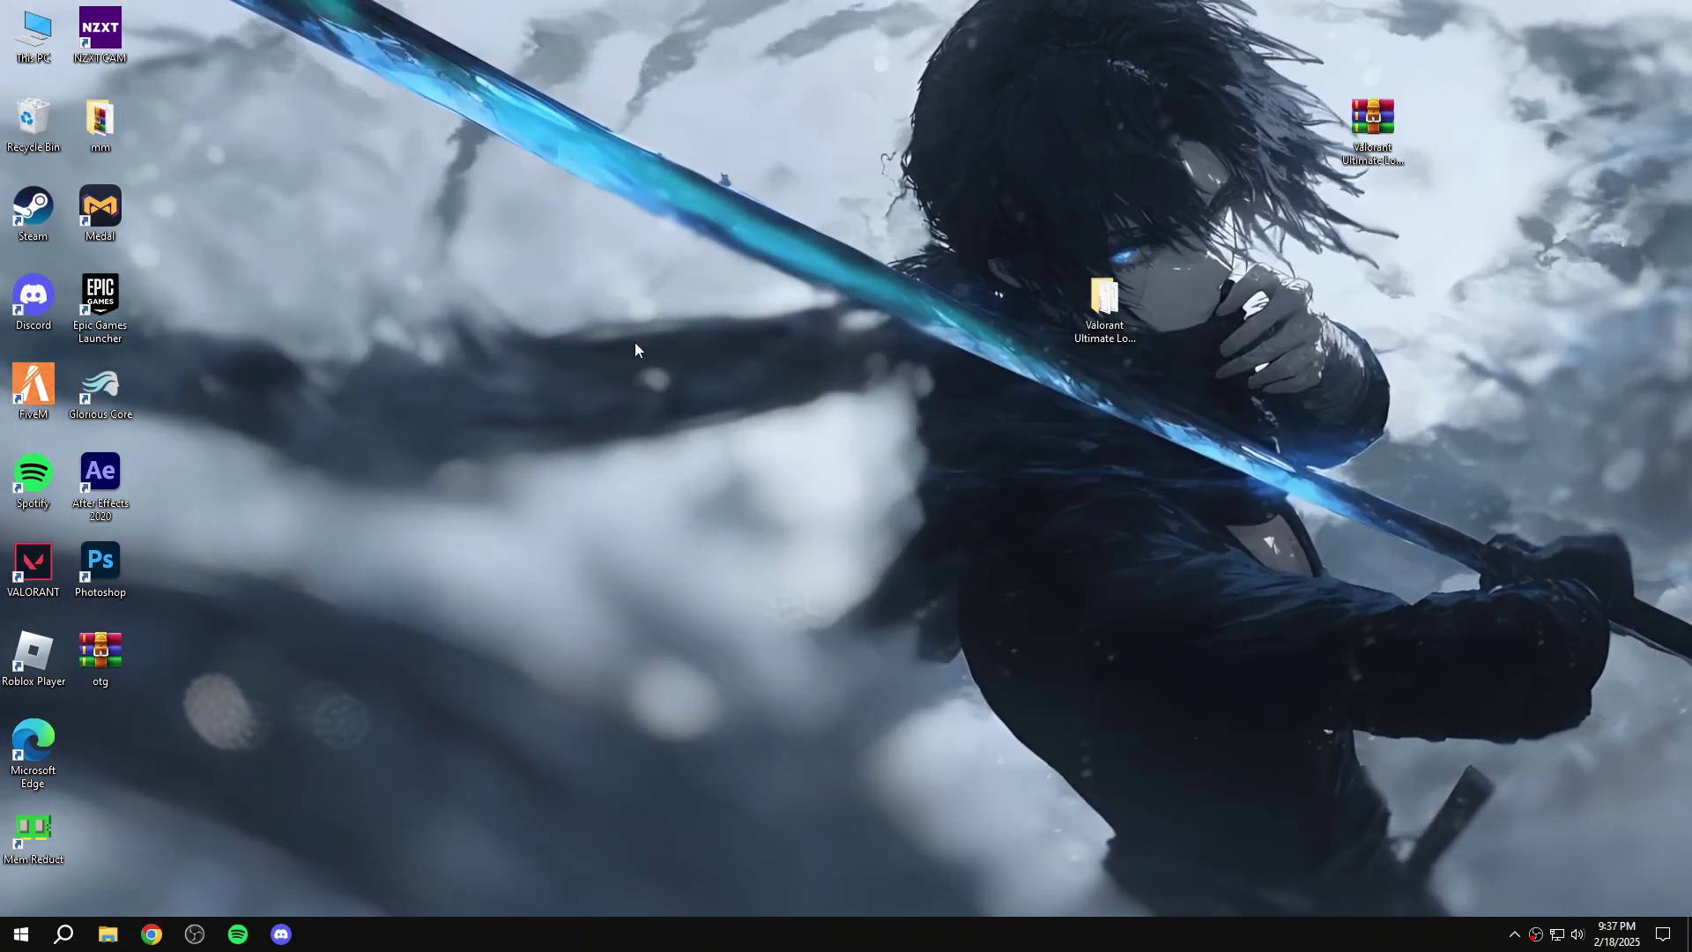
# Open Windows Services and set the Connected User Experiences and Telemetry service's startup type to Disabled.
pyautogui.click(65, 934)
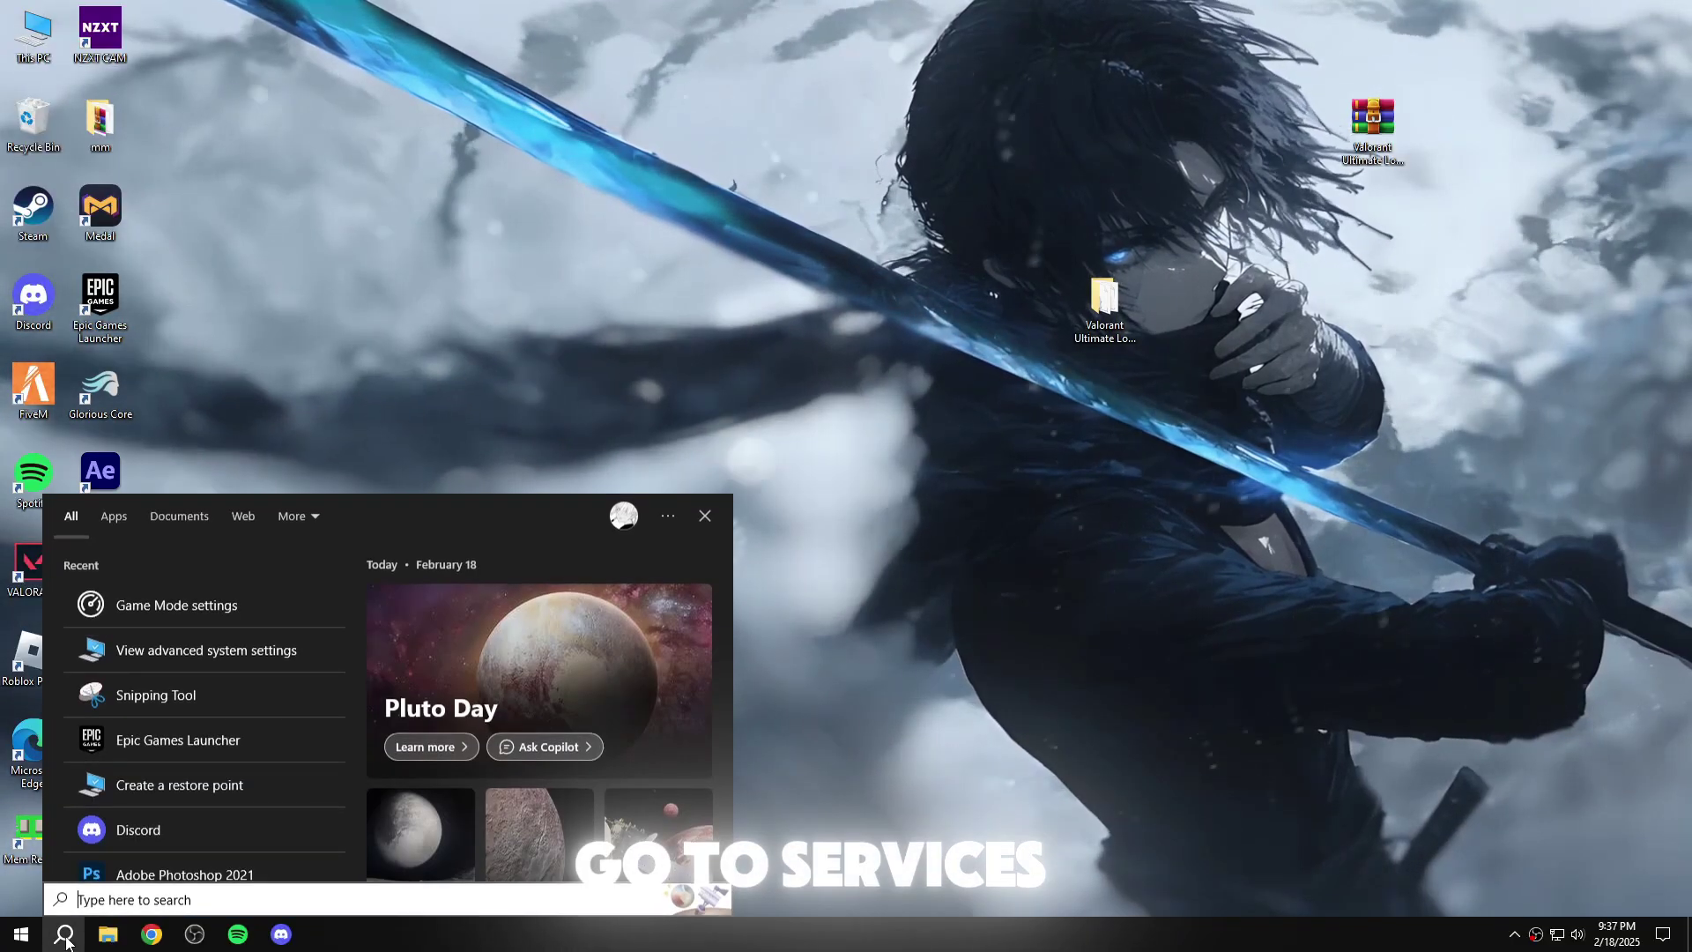
pyautogui.write('services')
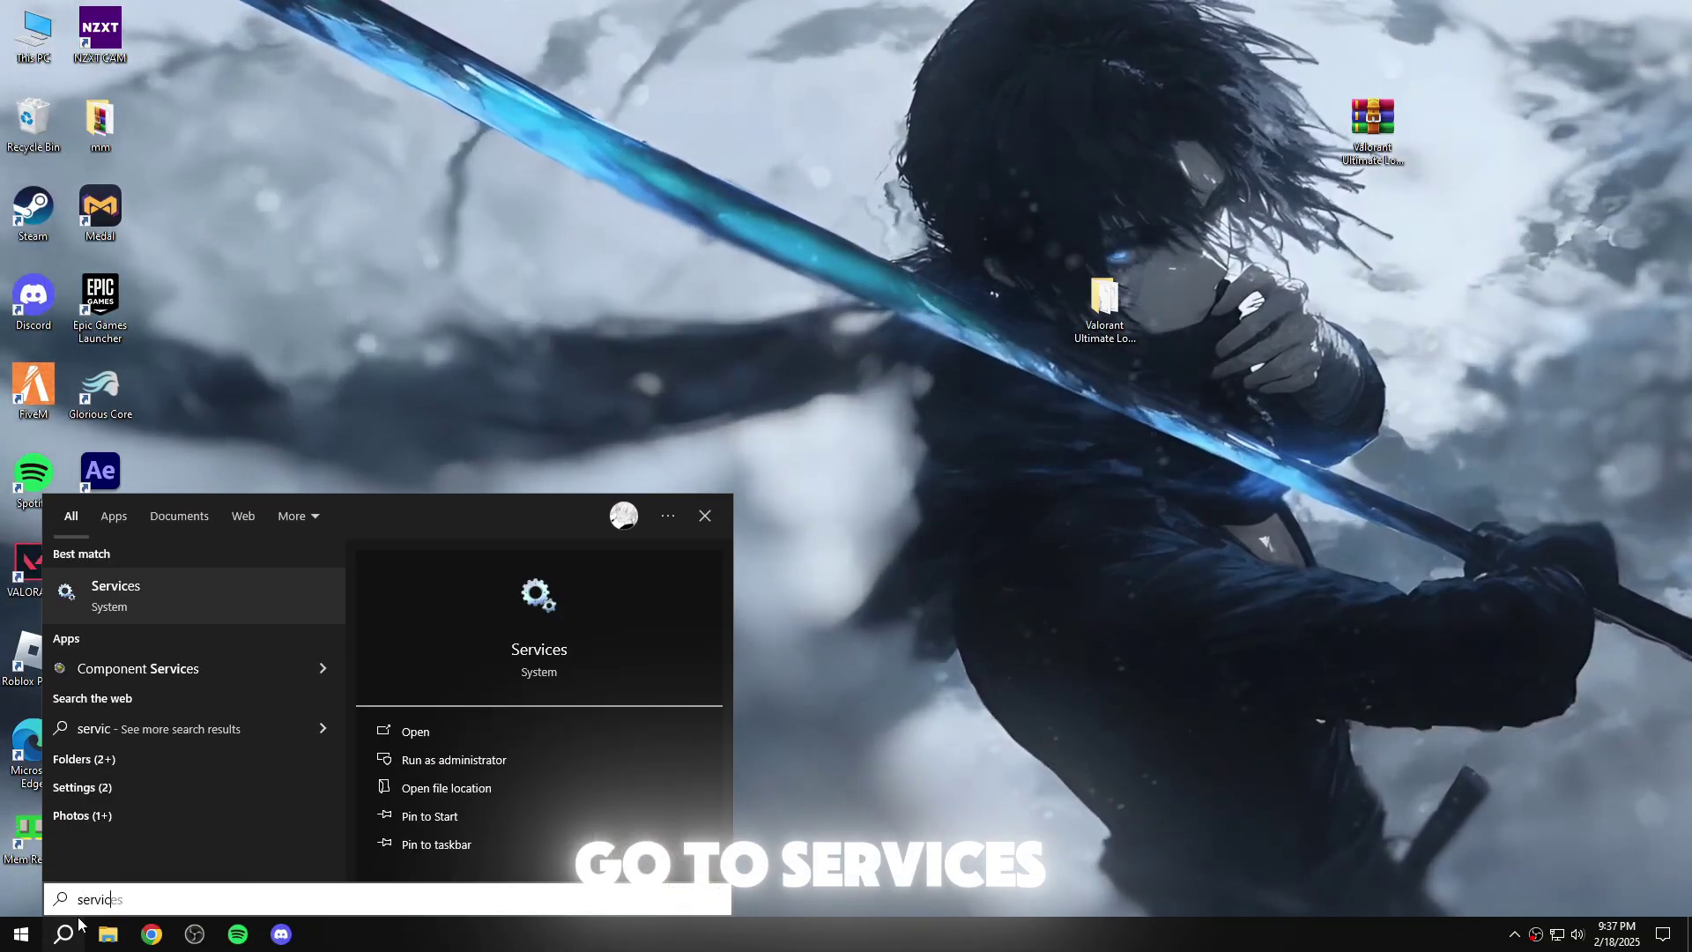
pyautogui.click(167, 596)
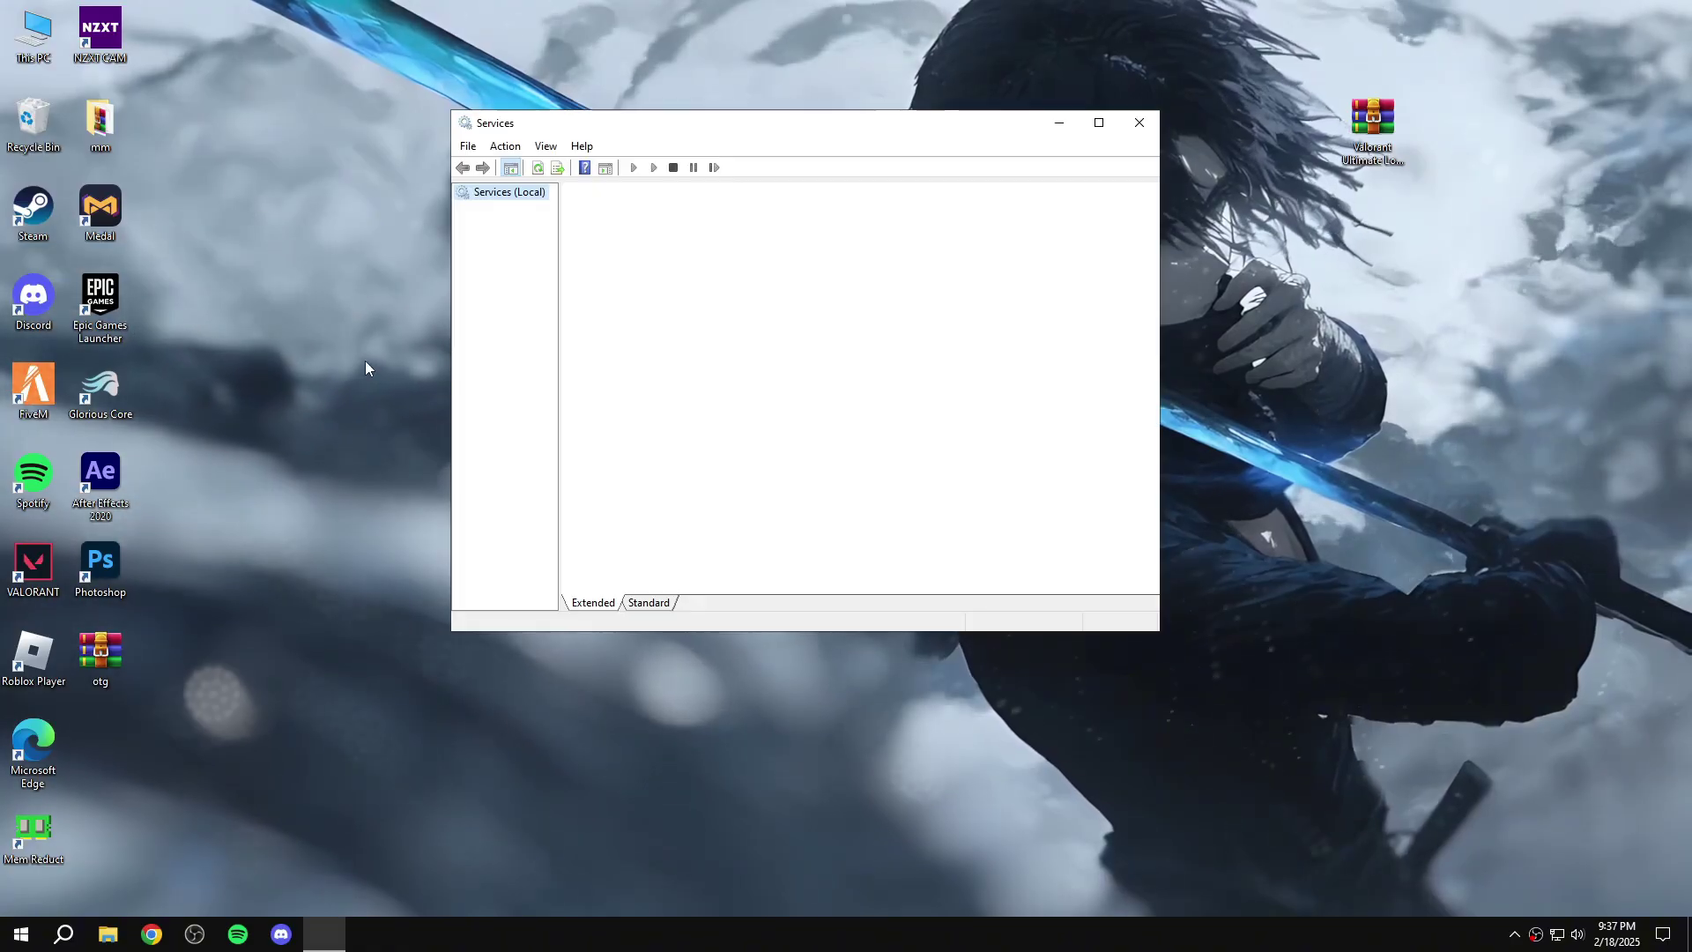
pyautogui.scroll(-9, 955, 426)
pyautogui.scroll(-4, 954, 426)
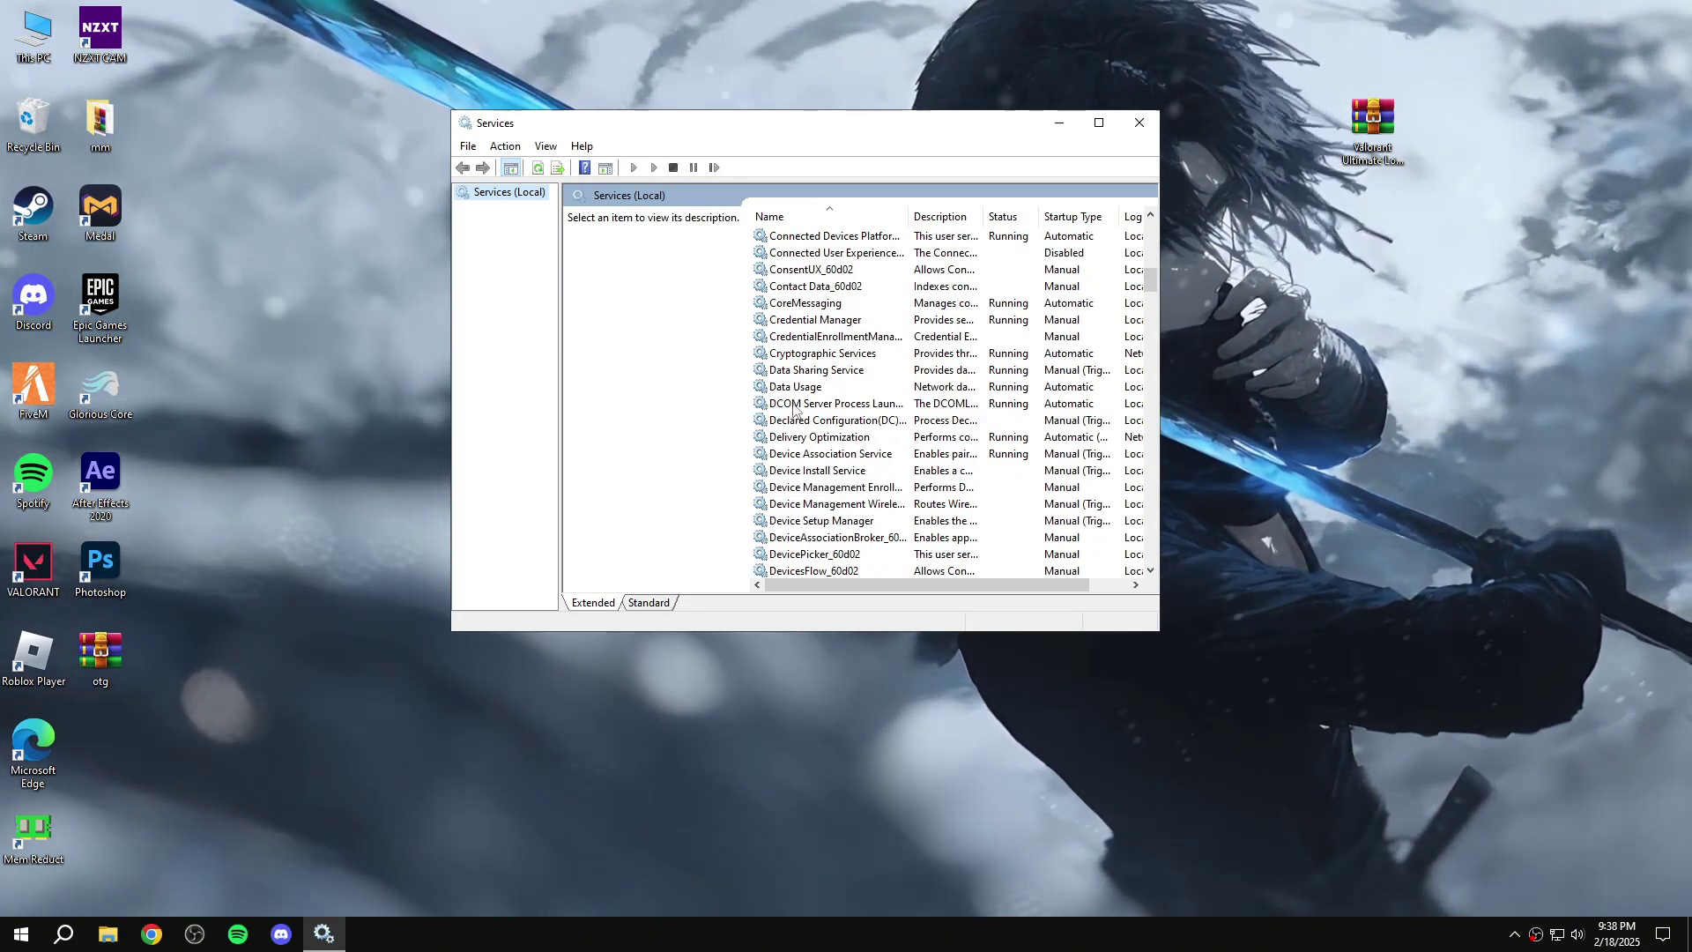
pyautogui.scroll(2, 826, 477)
pyautogui.doubleClick(826, 353)
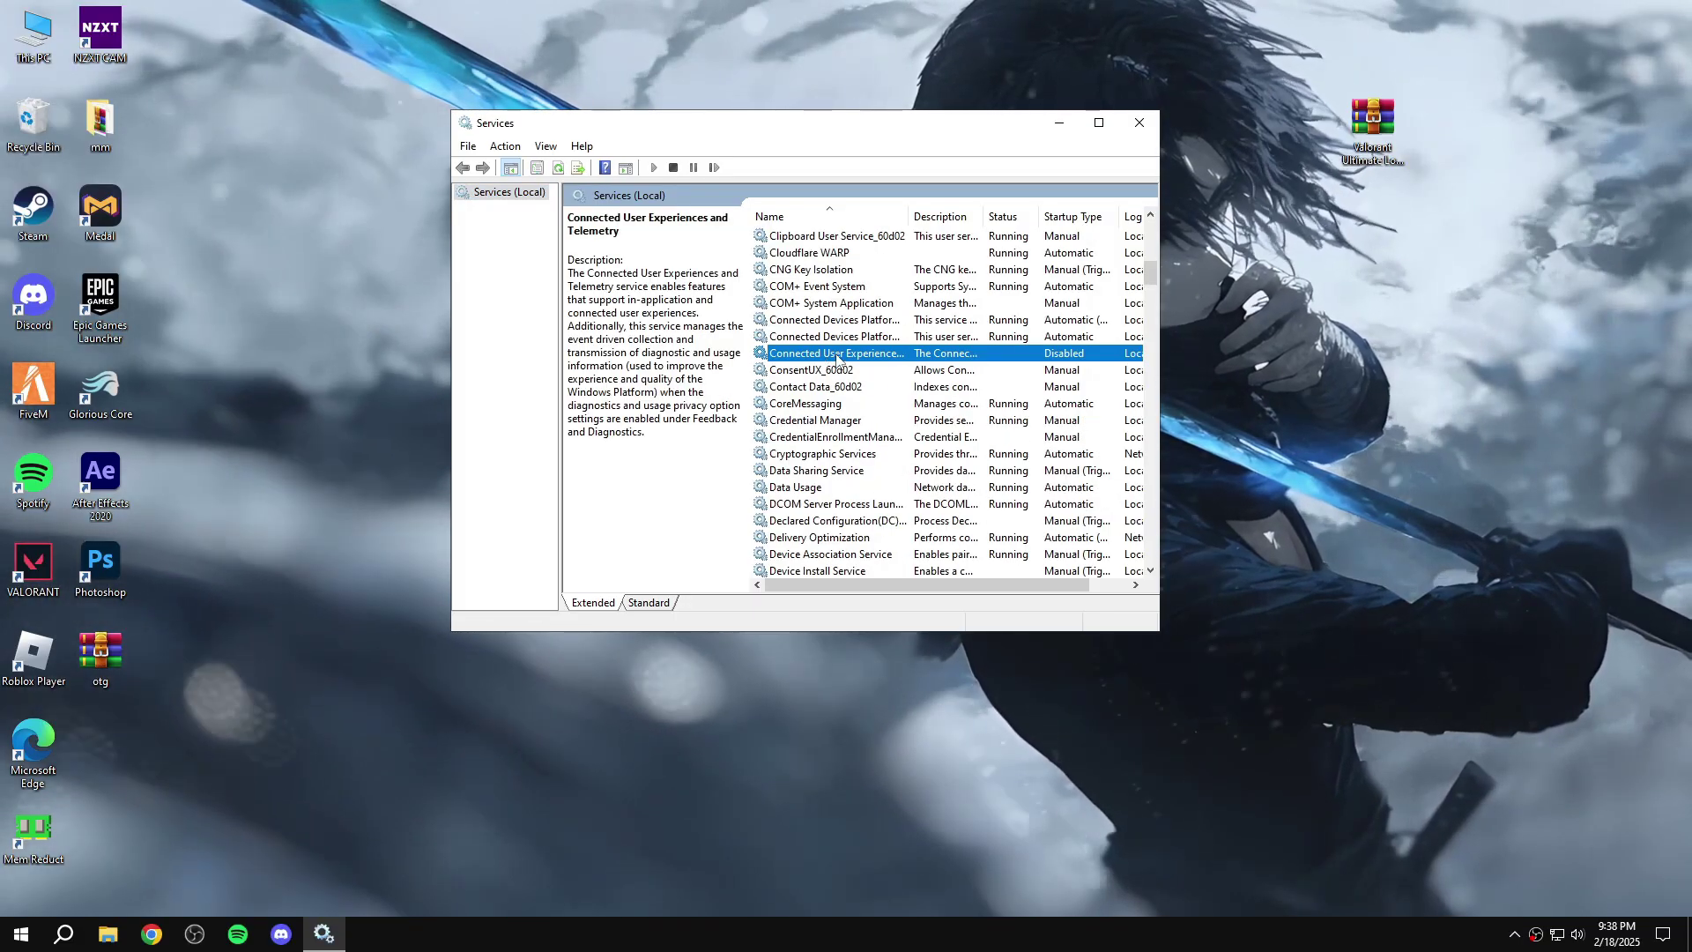
pyautogui.click(839, 362)
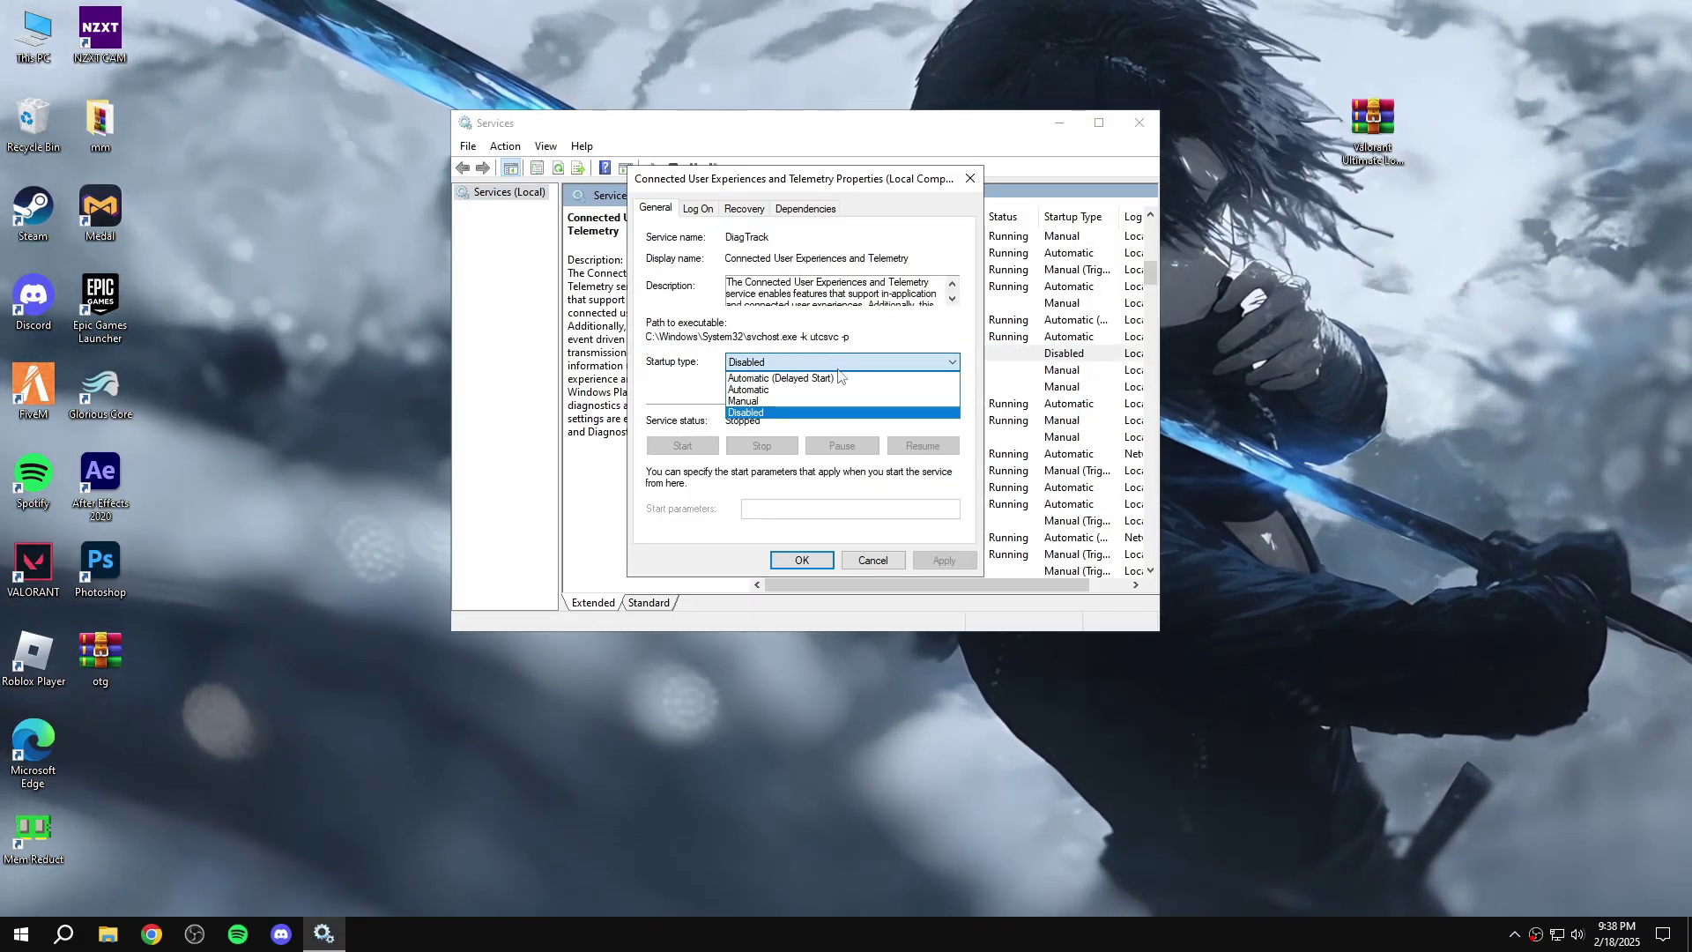
pyautogui.click(817, 412)
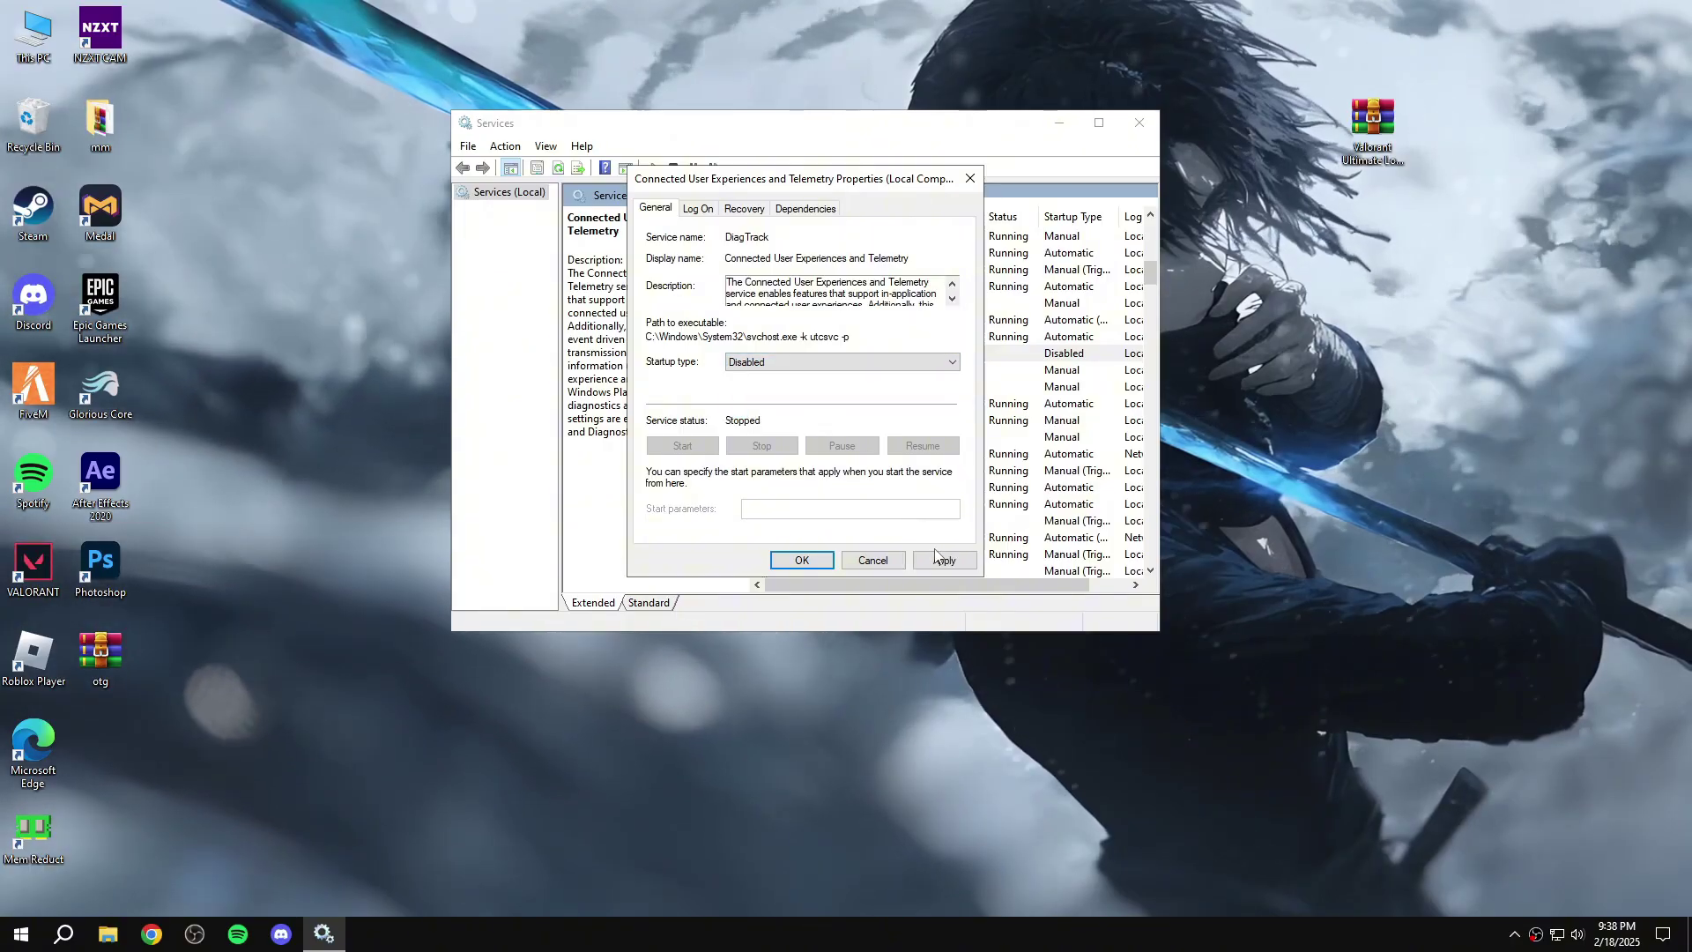
pyautogui.click(802, 560)
# Set the startup type of Xbox Accessory Management Service and Xbox Live Auth Manager to Disabled.
pyautogui.scroll(-8, 973, 500)
pyautogui.scroll(-20, 973, 500)
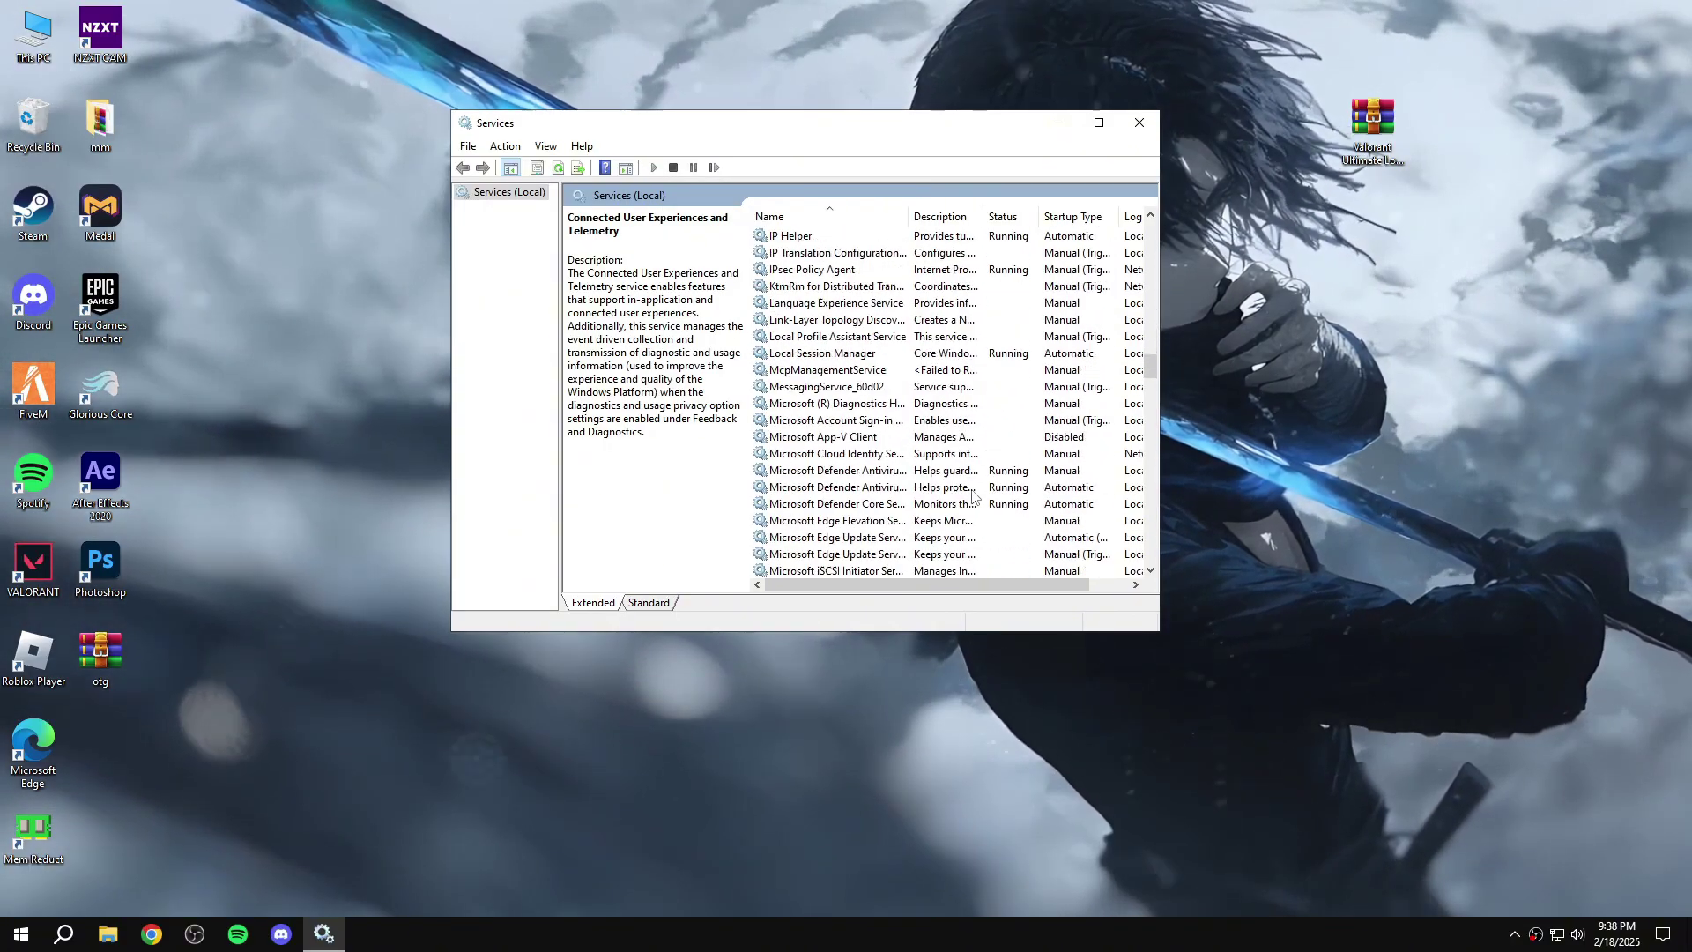
pyautogui.moveTo(1156, 451); pyautogui.dragTo(1152, 551)
pyautogui.doubleClick(811, 527)
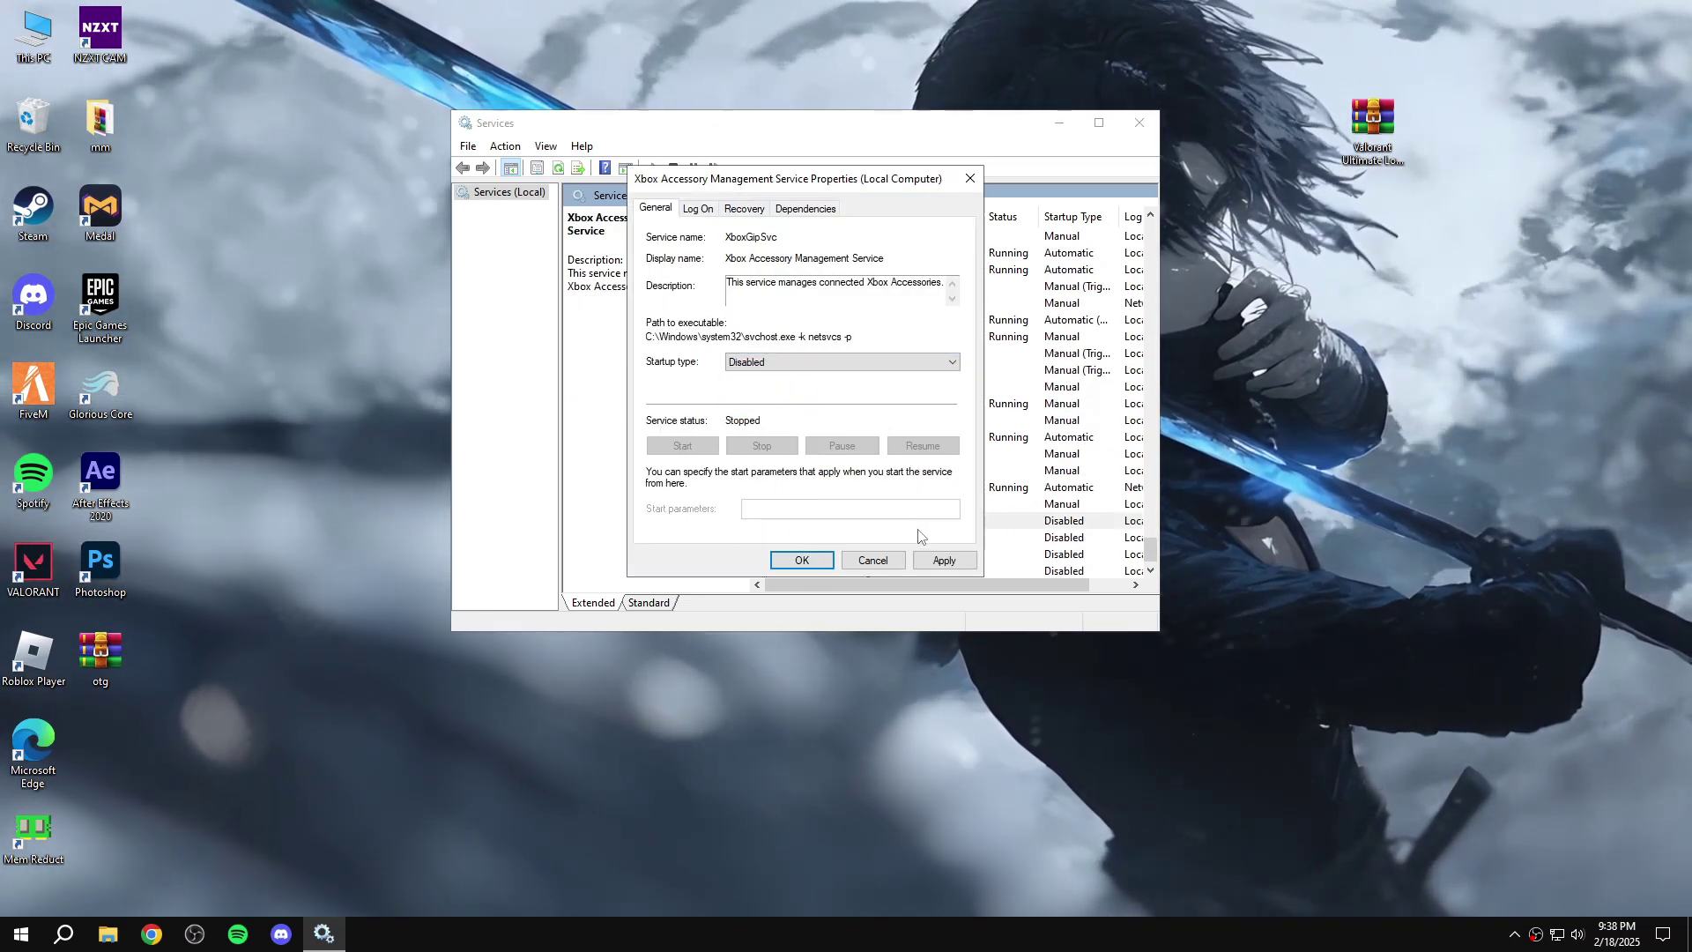
pyautogui.click(827, 564)
pyautogui.doubleClick(837, 539)
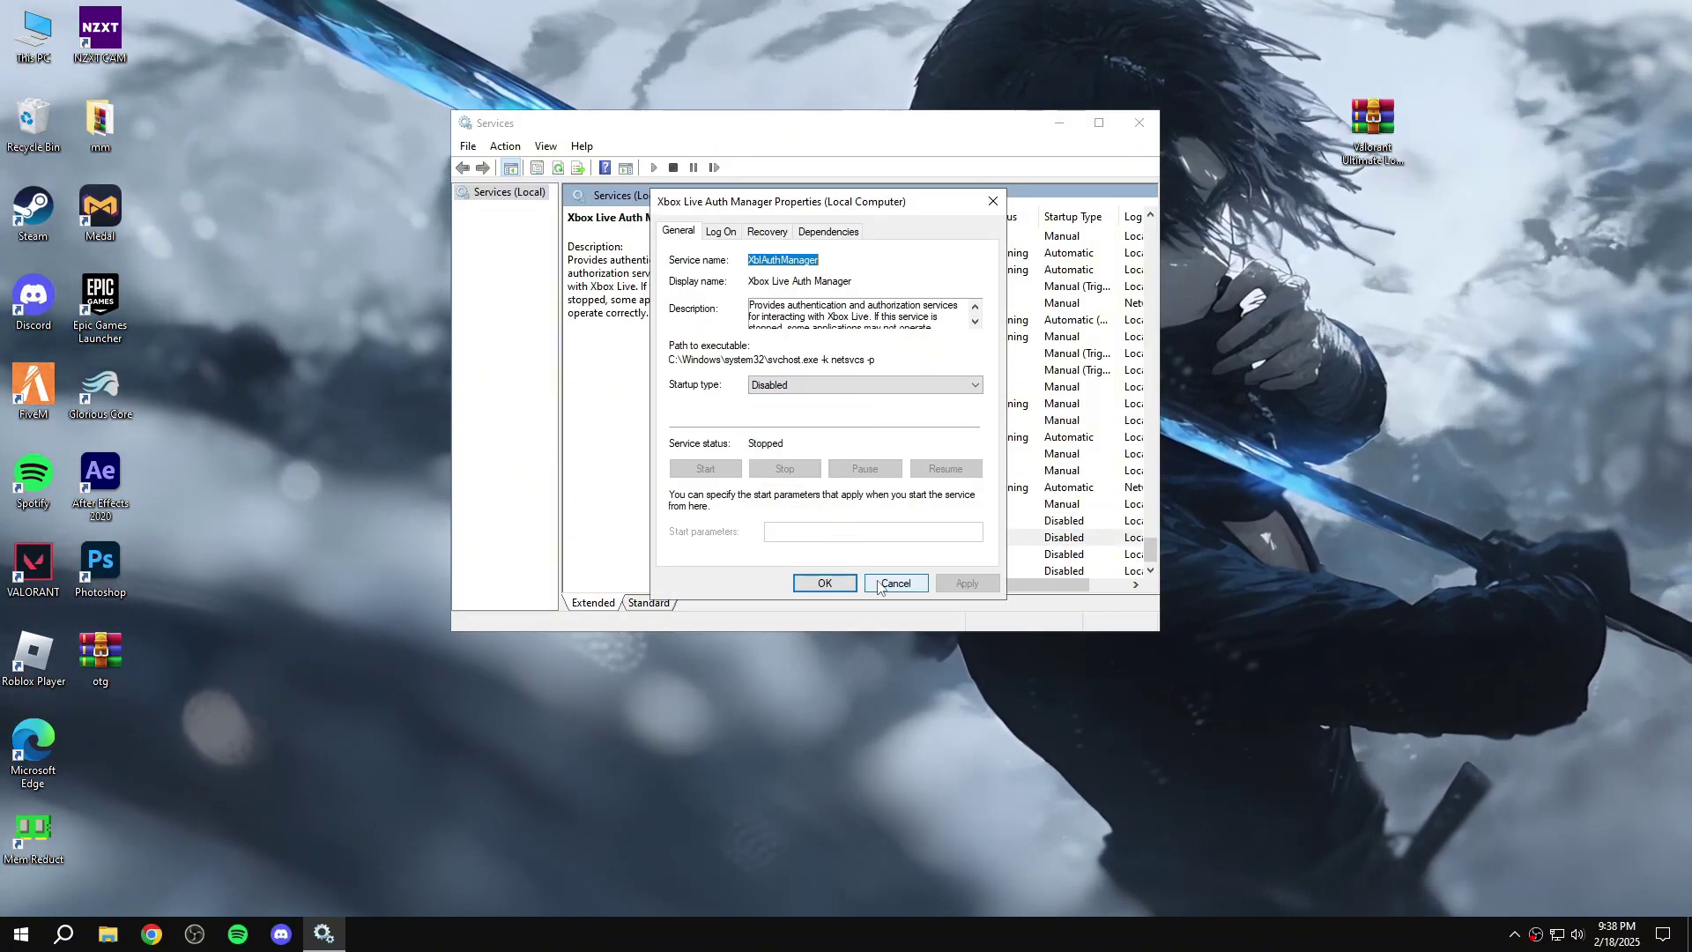
pyautogui.click(852, 584)
# Set the startup type of Xbox Live Game Save and Xbox Live Networking Service to Disabled, and close Services.
pyautogui.doubleClick(884, 555)
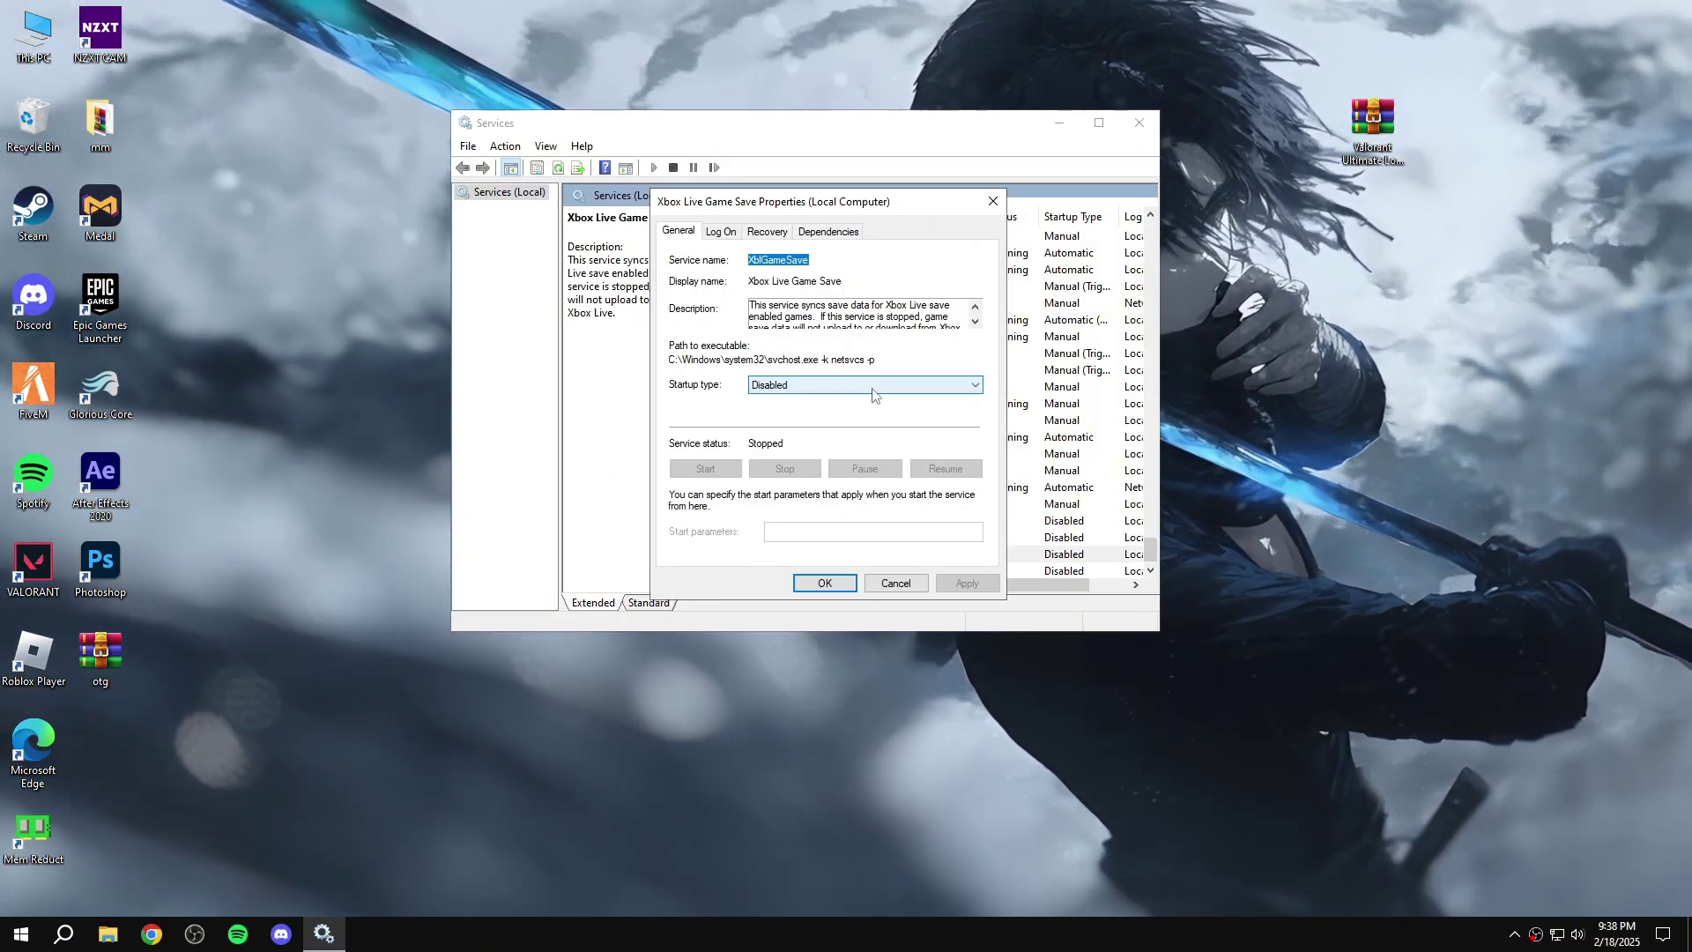
pyautogui.click(844, 582)
pyautogui.doubleClick(847, 571)
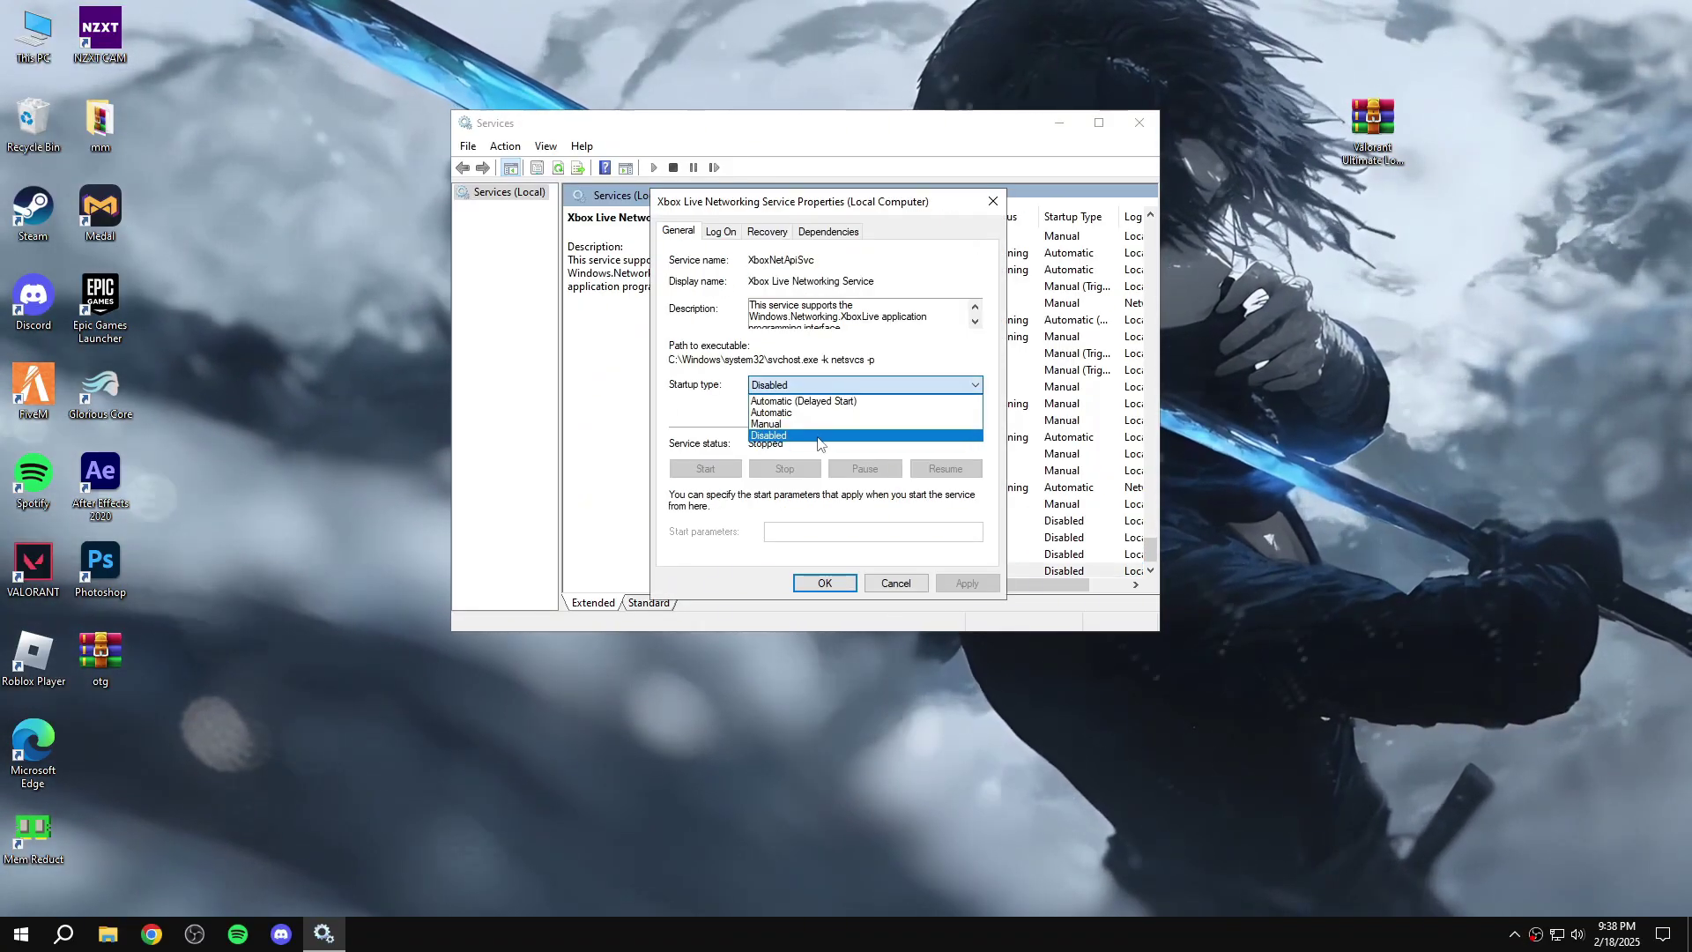
pyautogui.click(825, 584)
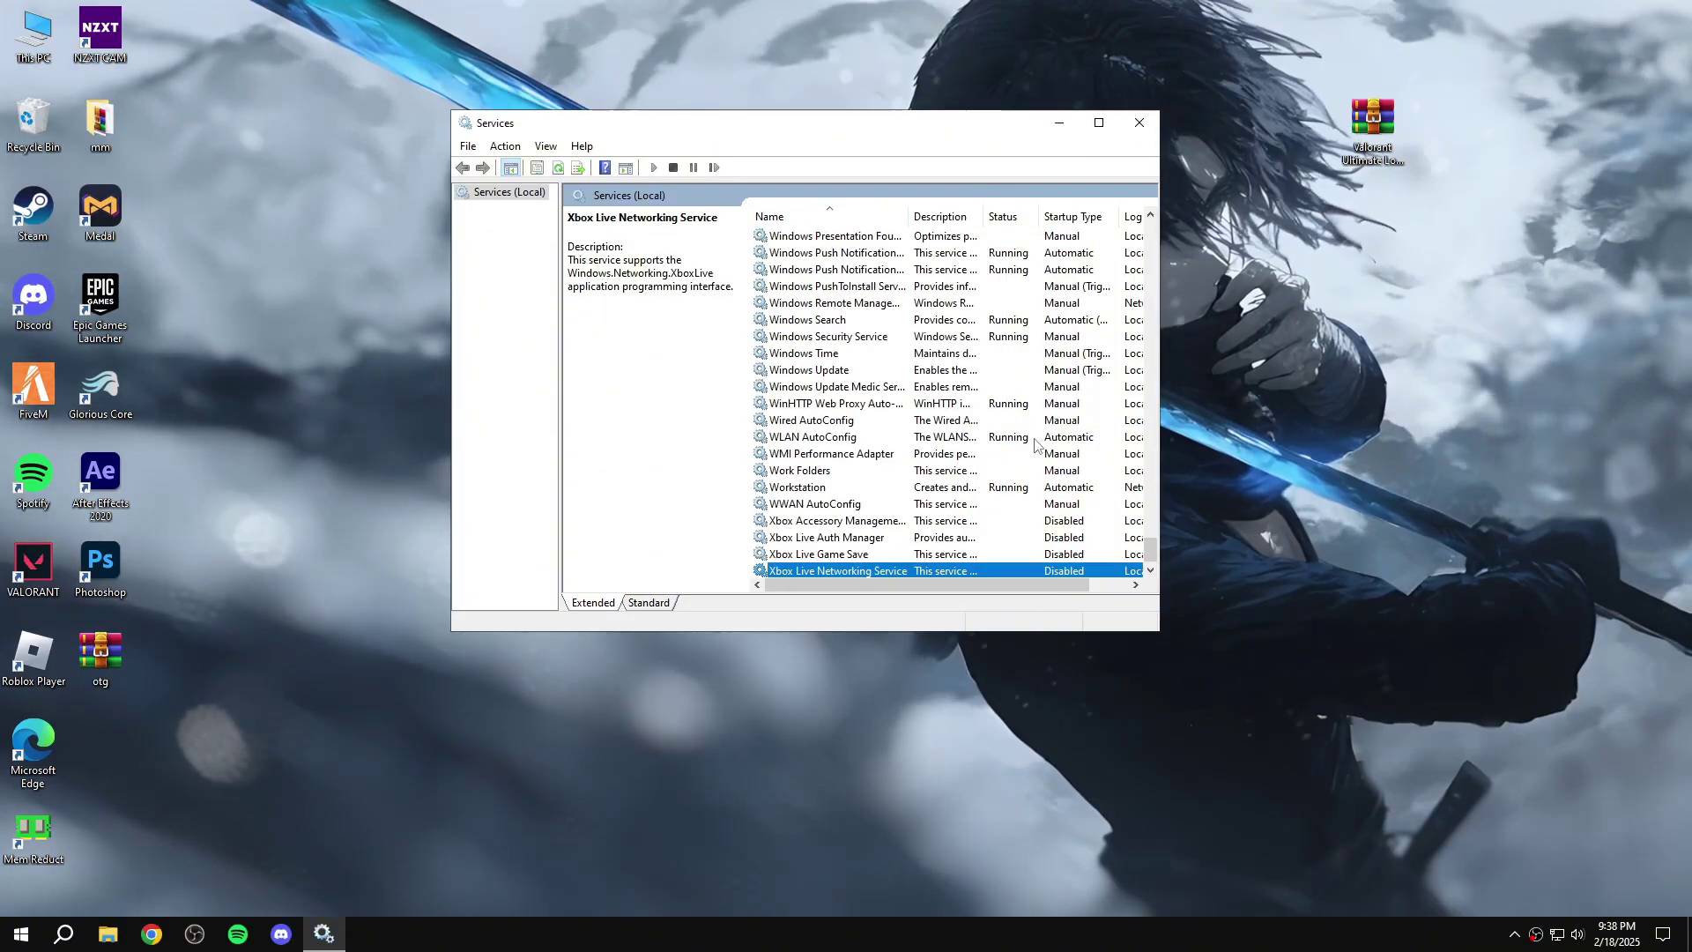
pyautogui.click(1139, 123)
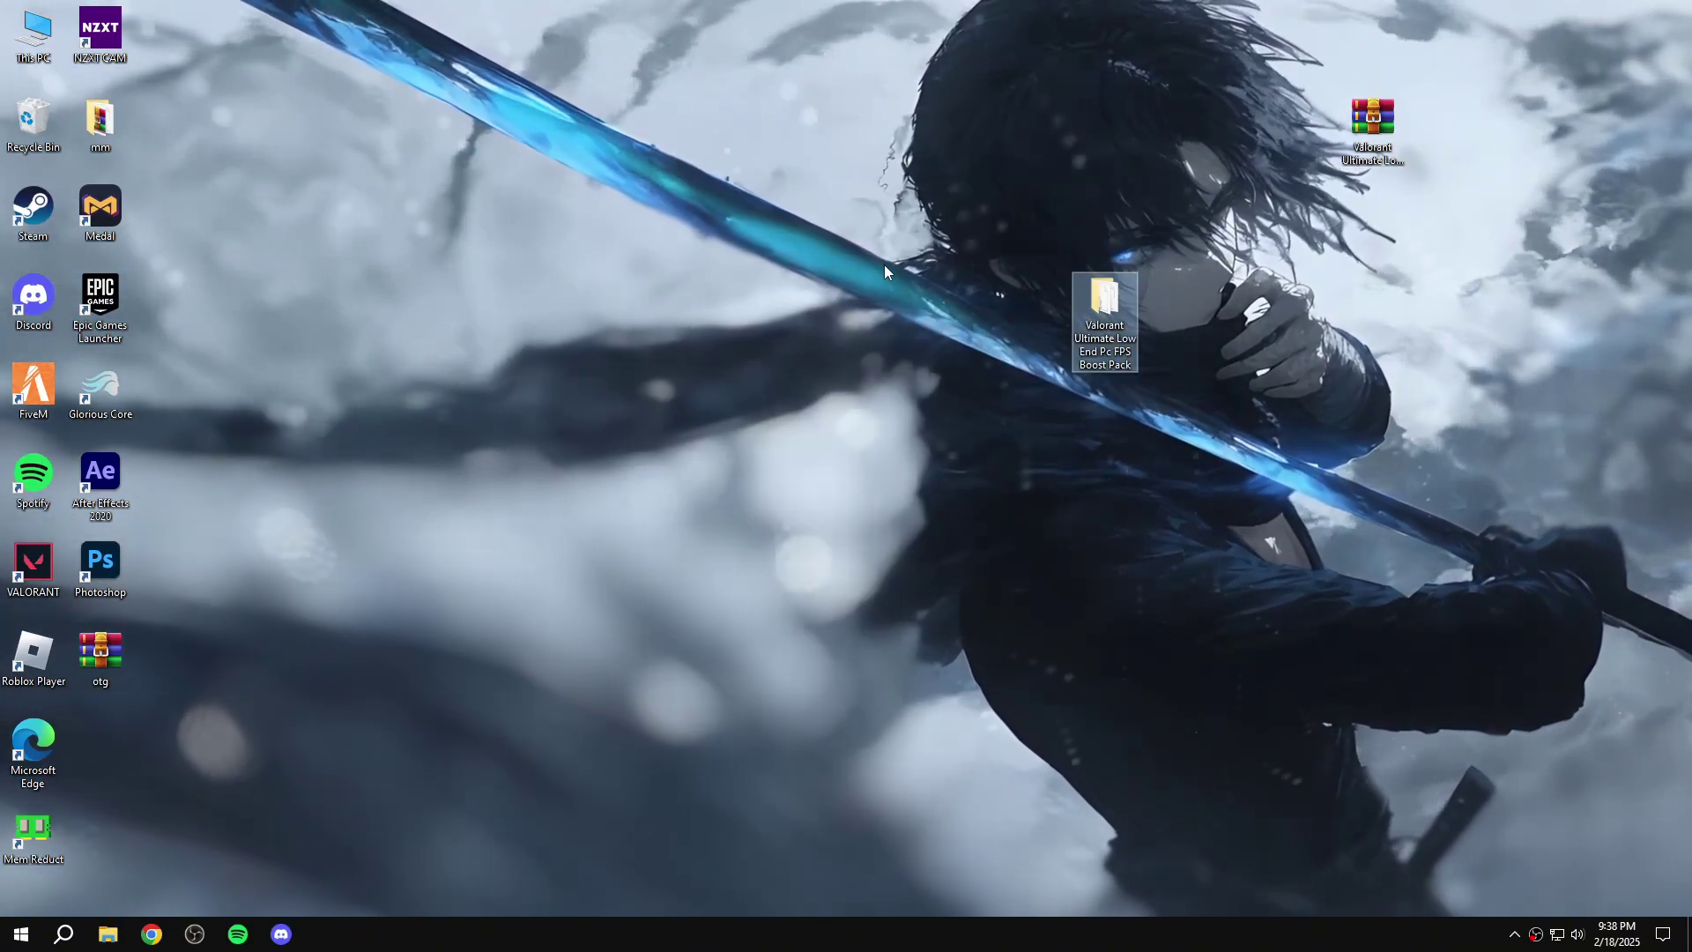